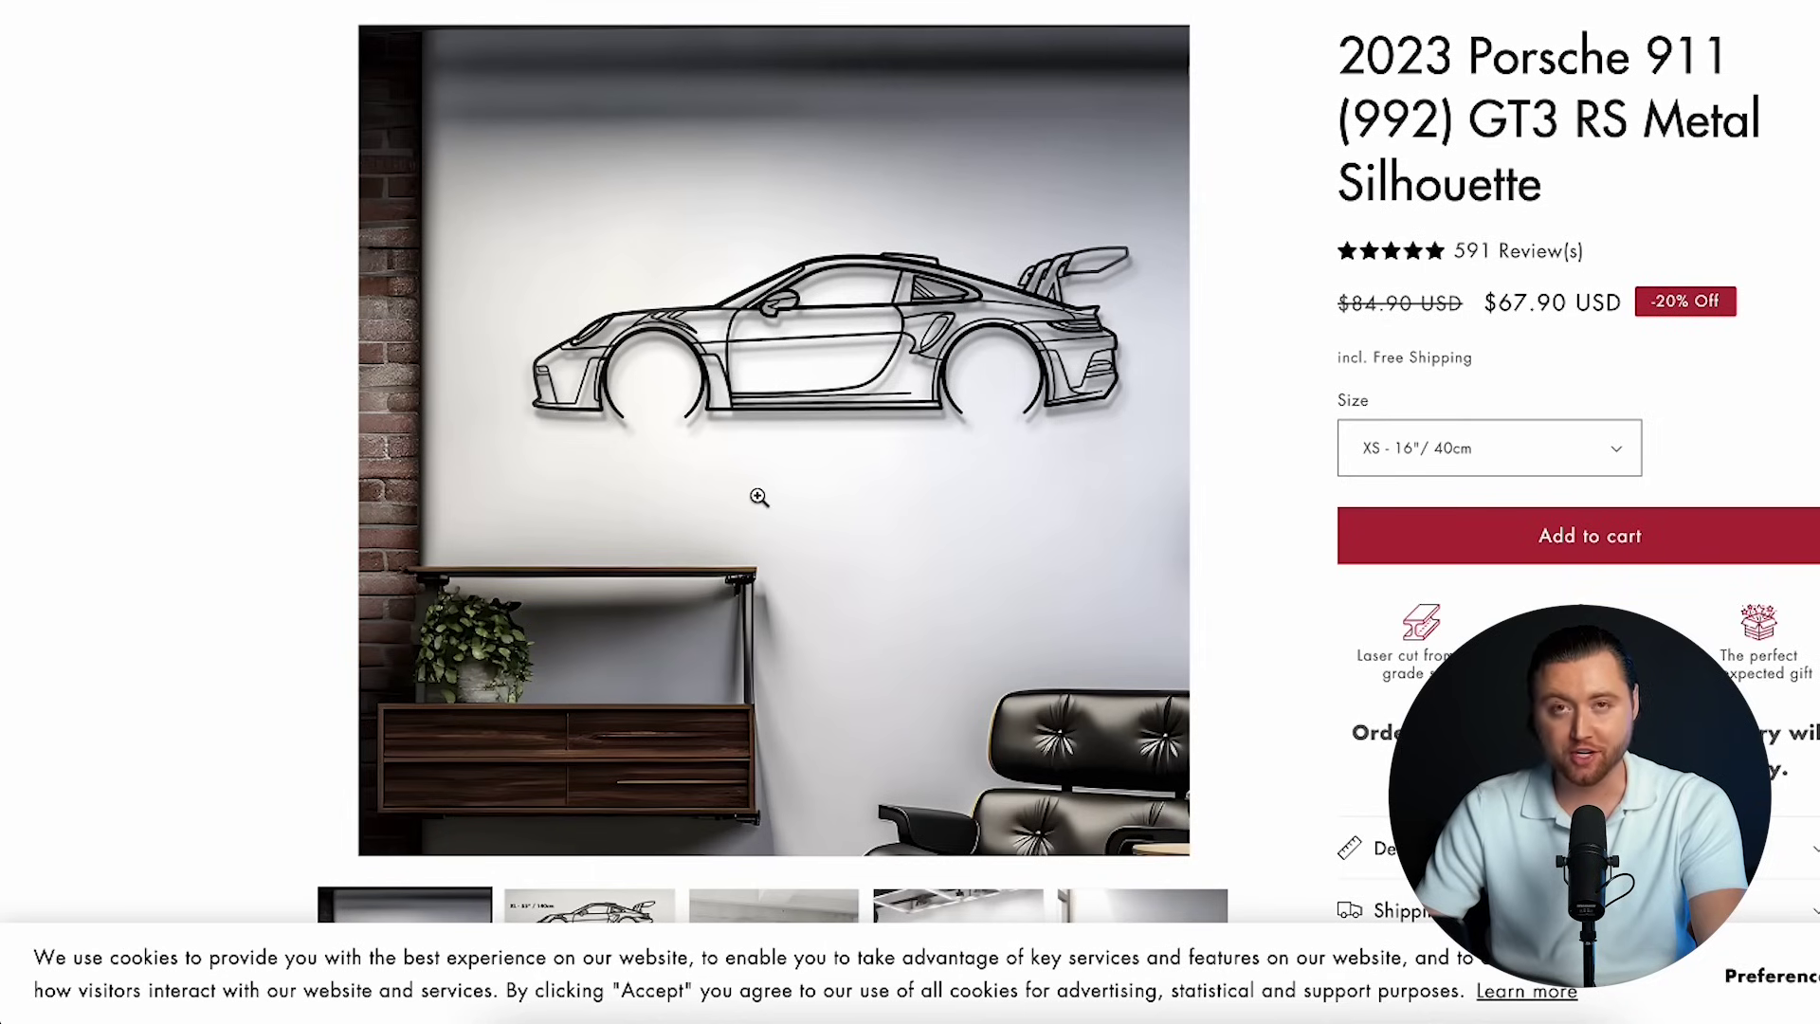
scroll(928, 548, "down", 2)
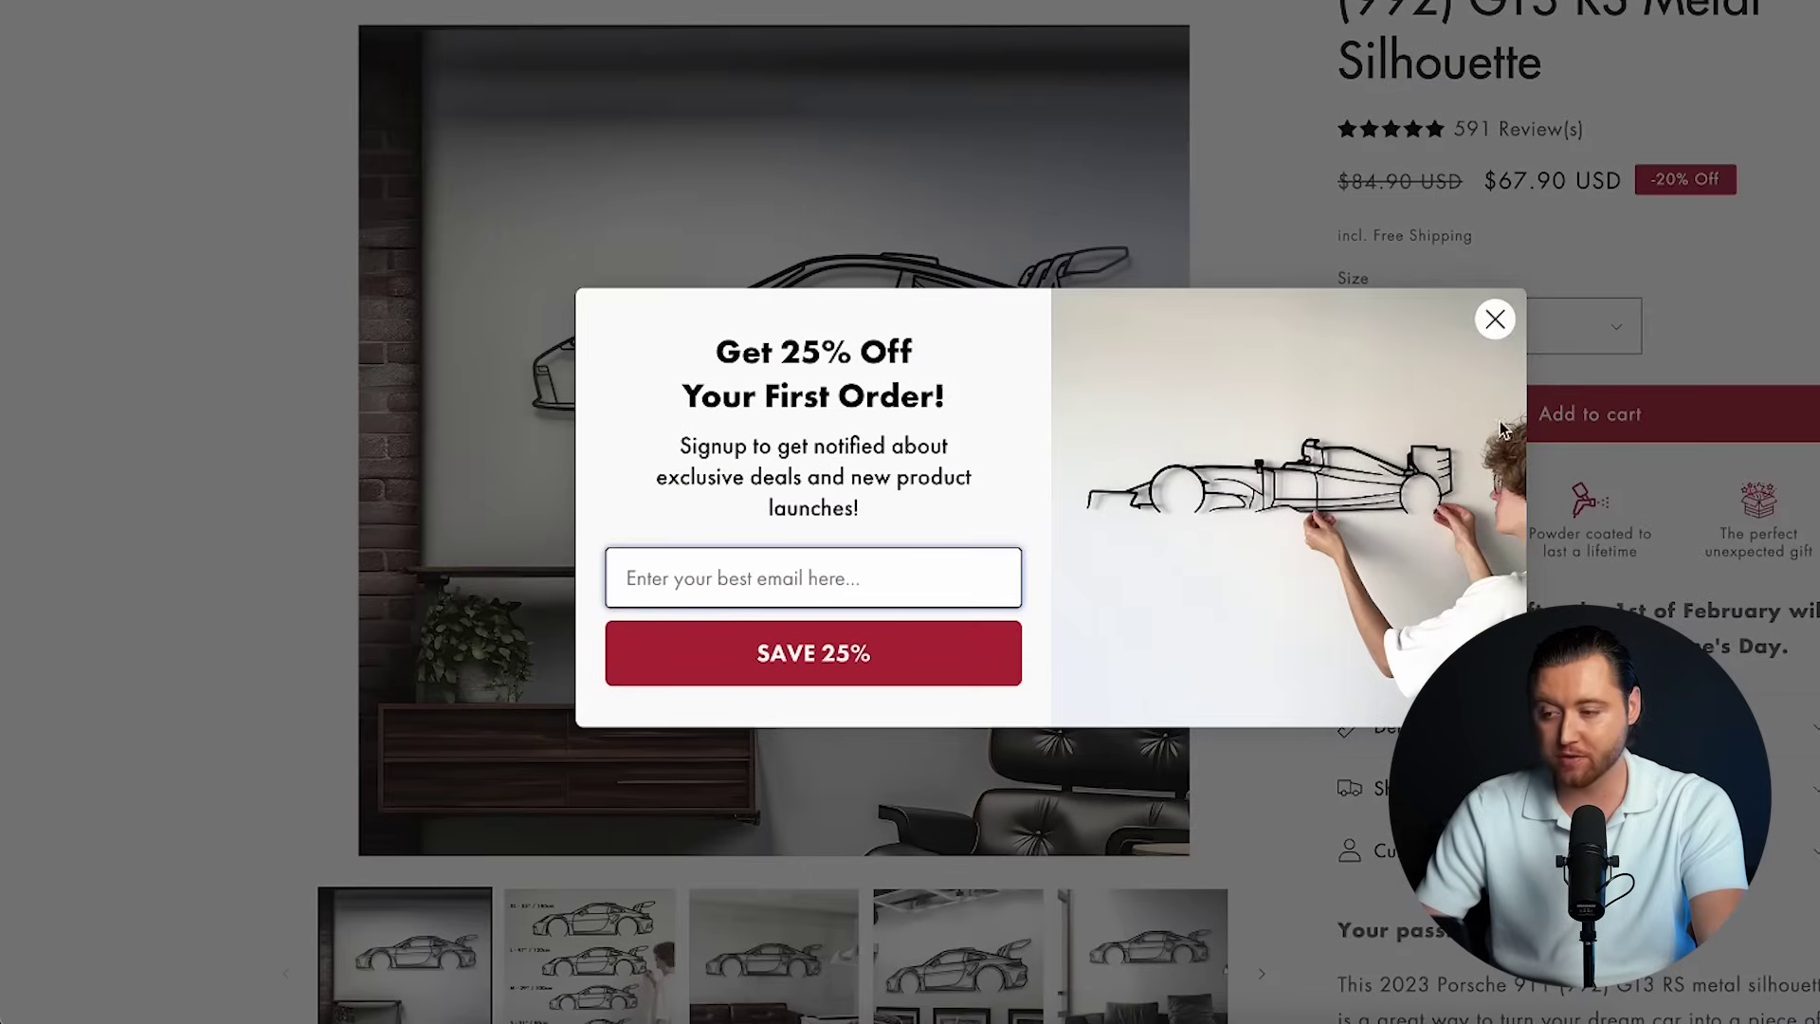
- Dismiss the discount popup and browse the Porsche silhouette gallery photos before moving to Mocktail Wash
left_click(1493, 316)
left_click(777, 917)
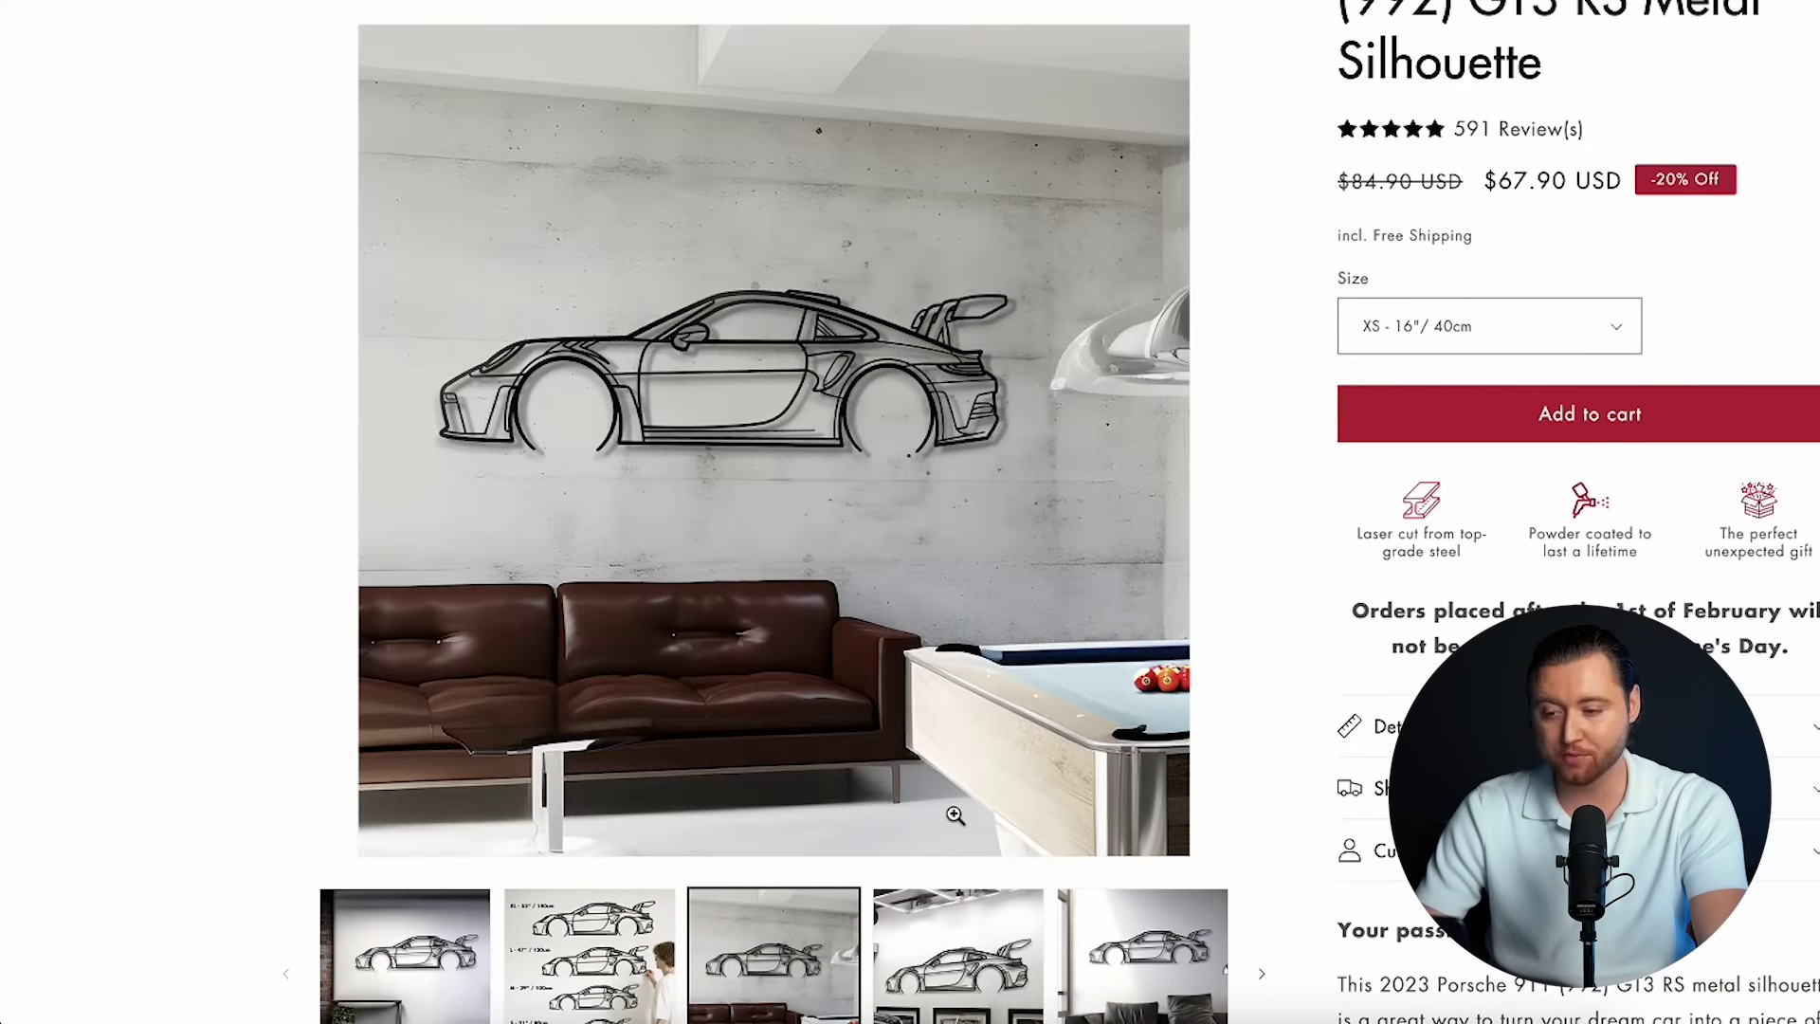
scroll(957, 815, "down", 1)
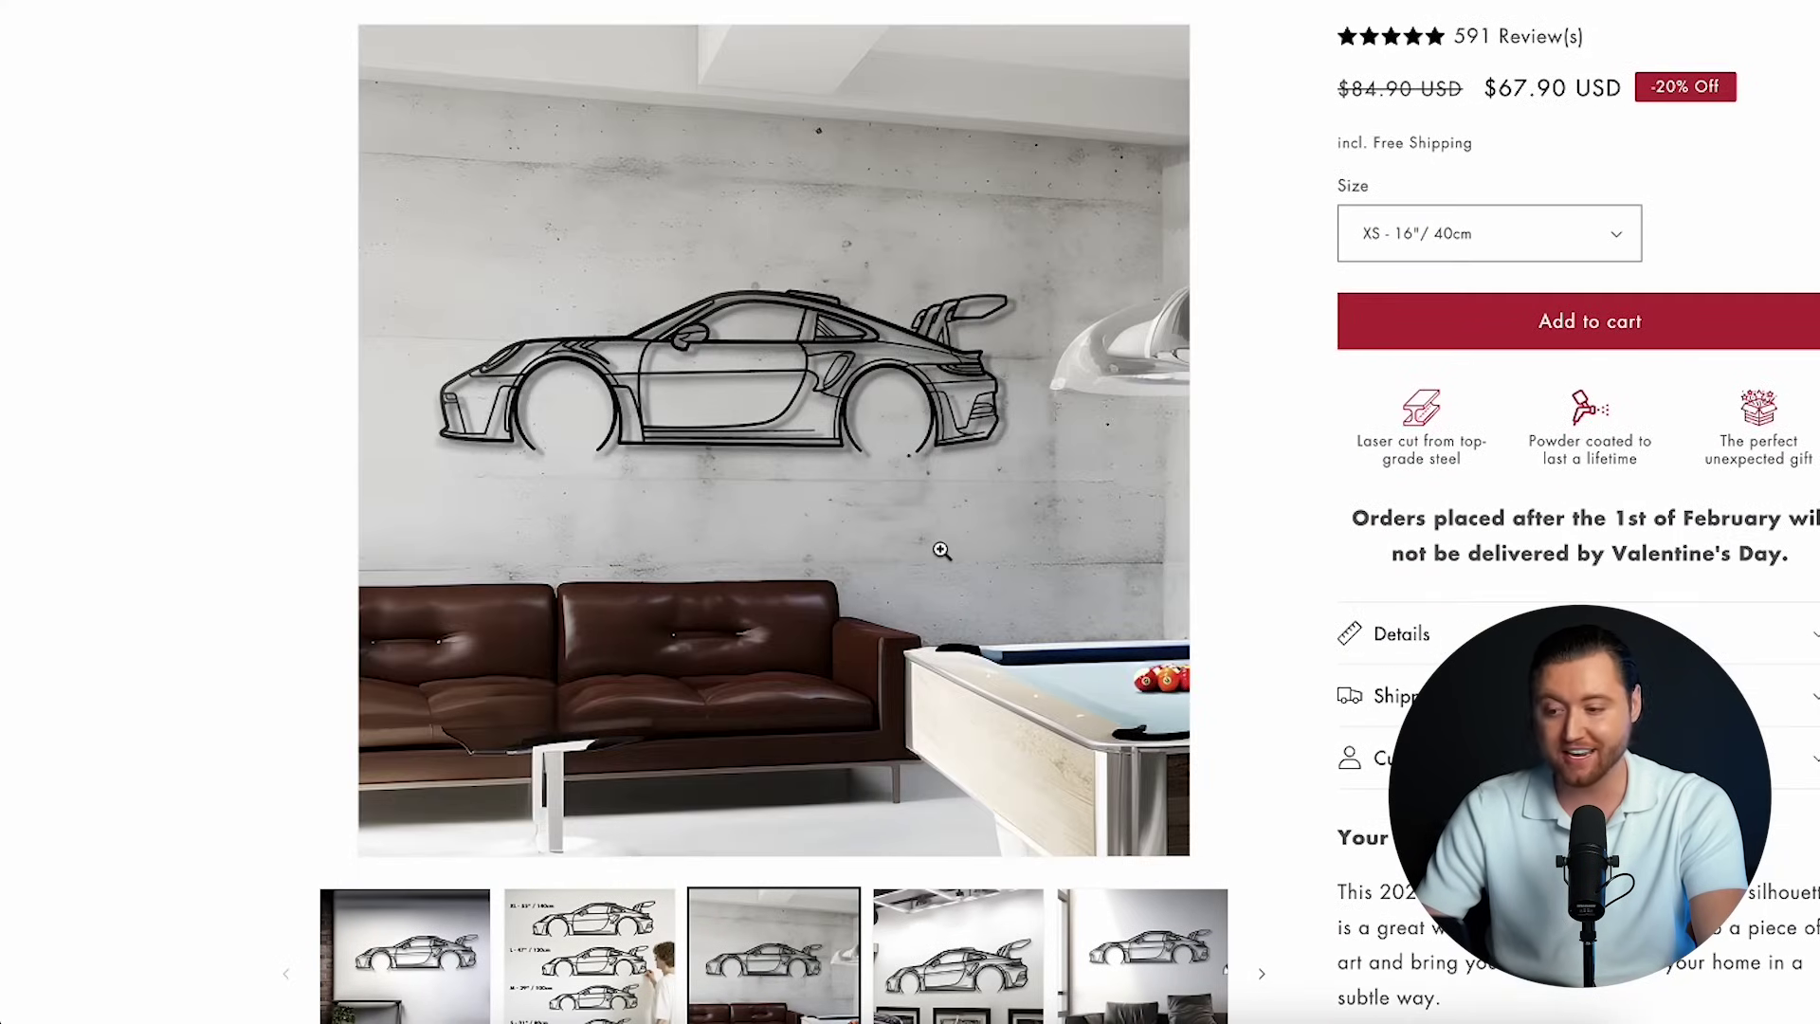
left_click(891, 964)
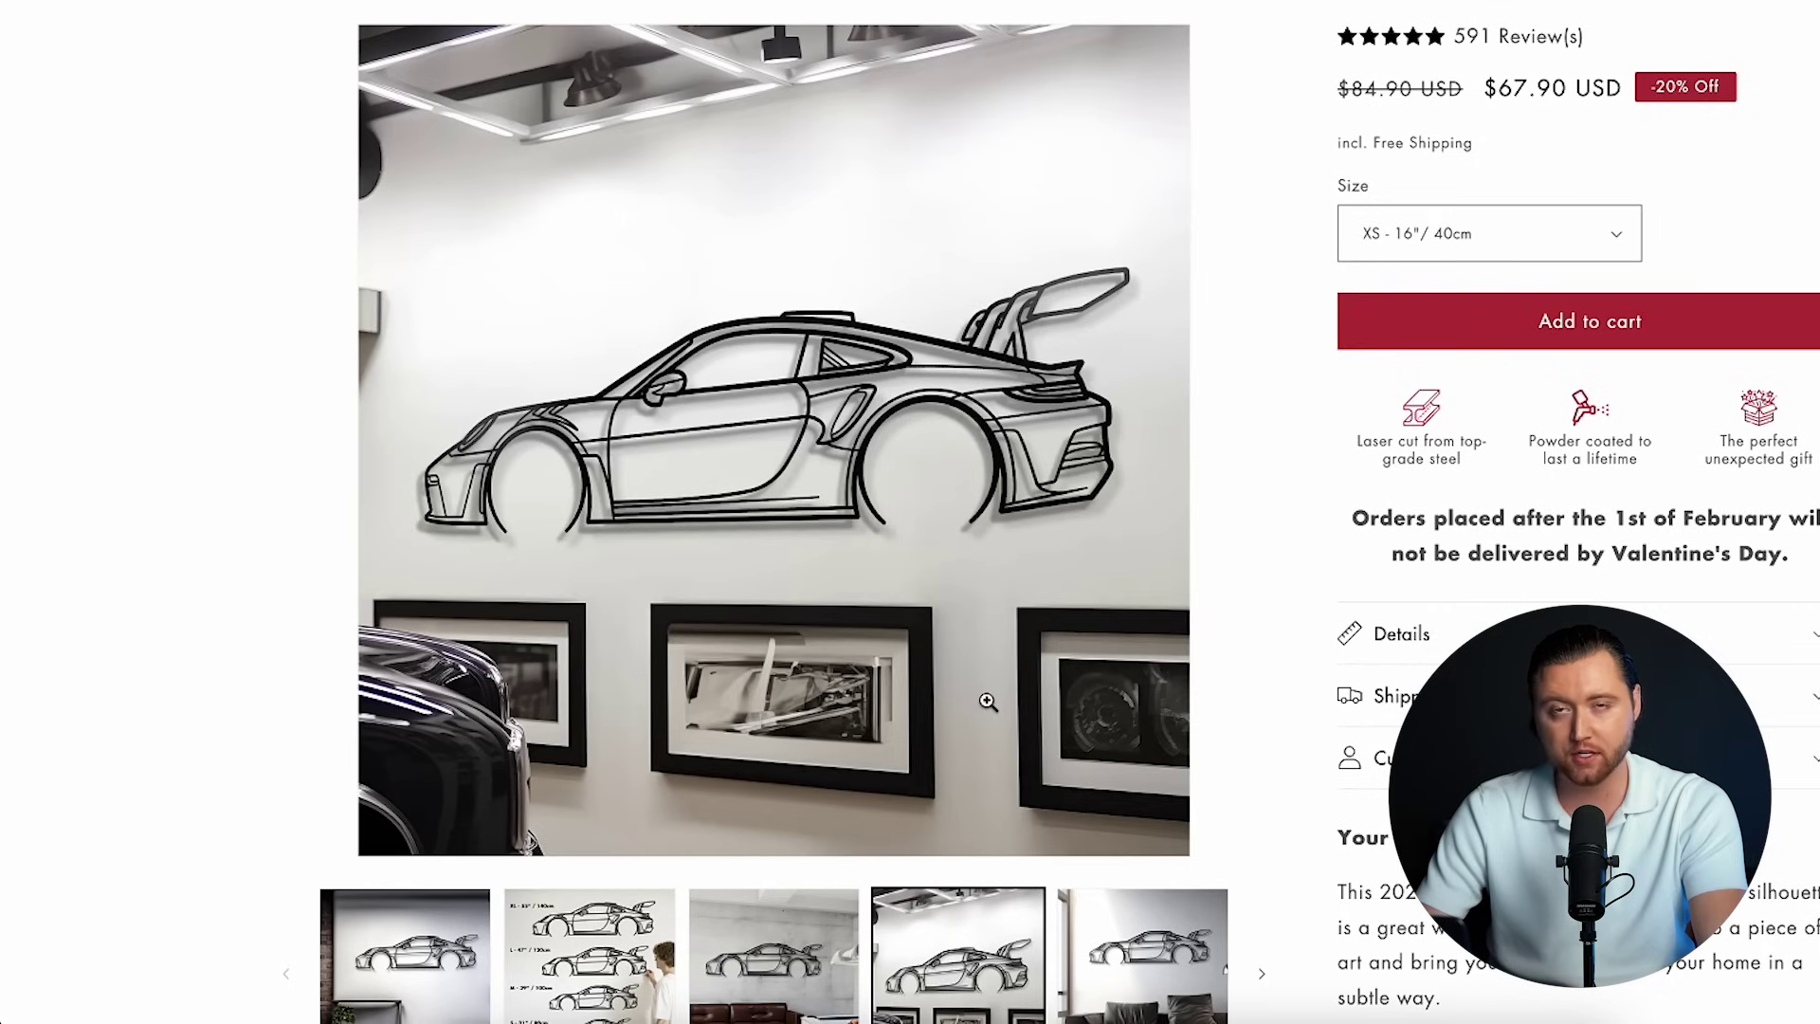
left_click(1044, 773)
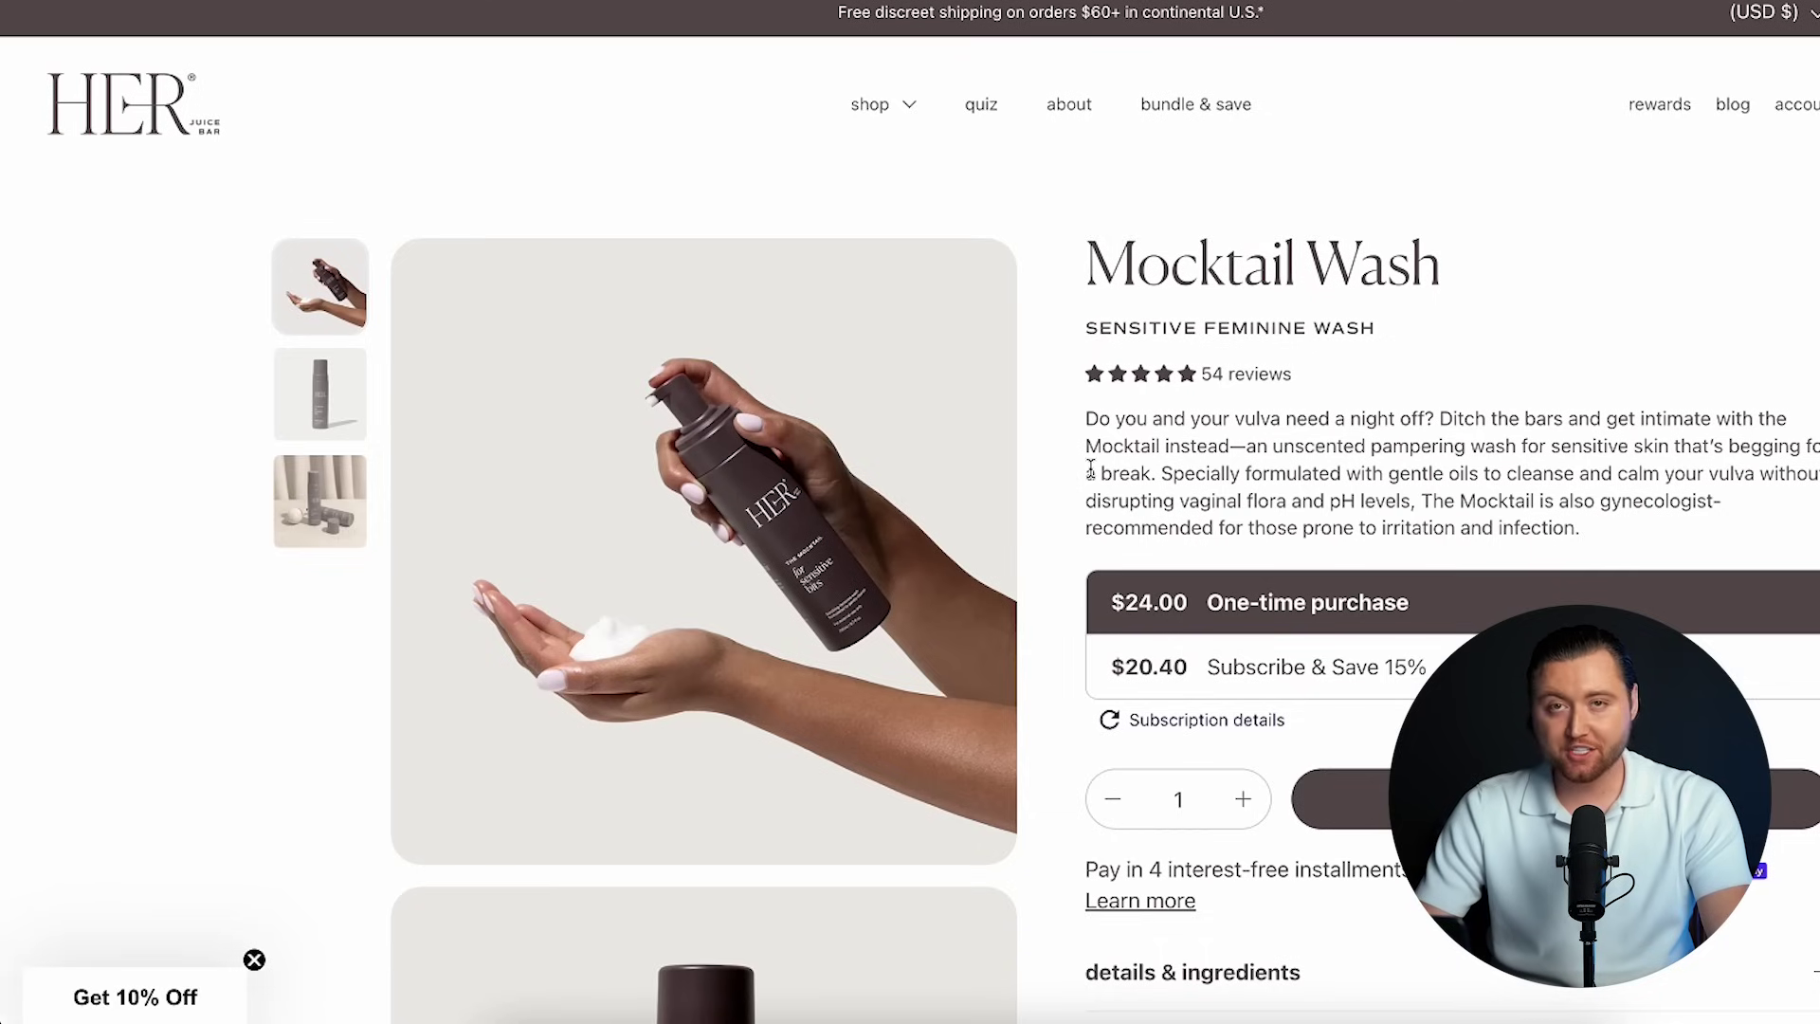
- Capture a screenshot framed on the Mocktail Wash hand-and-bottle product photo
key("super+shift+5")
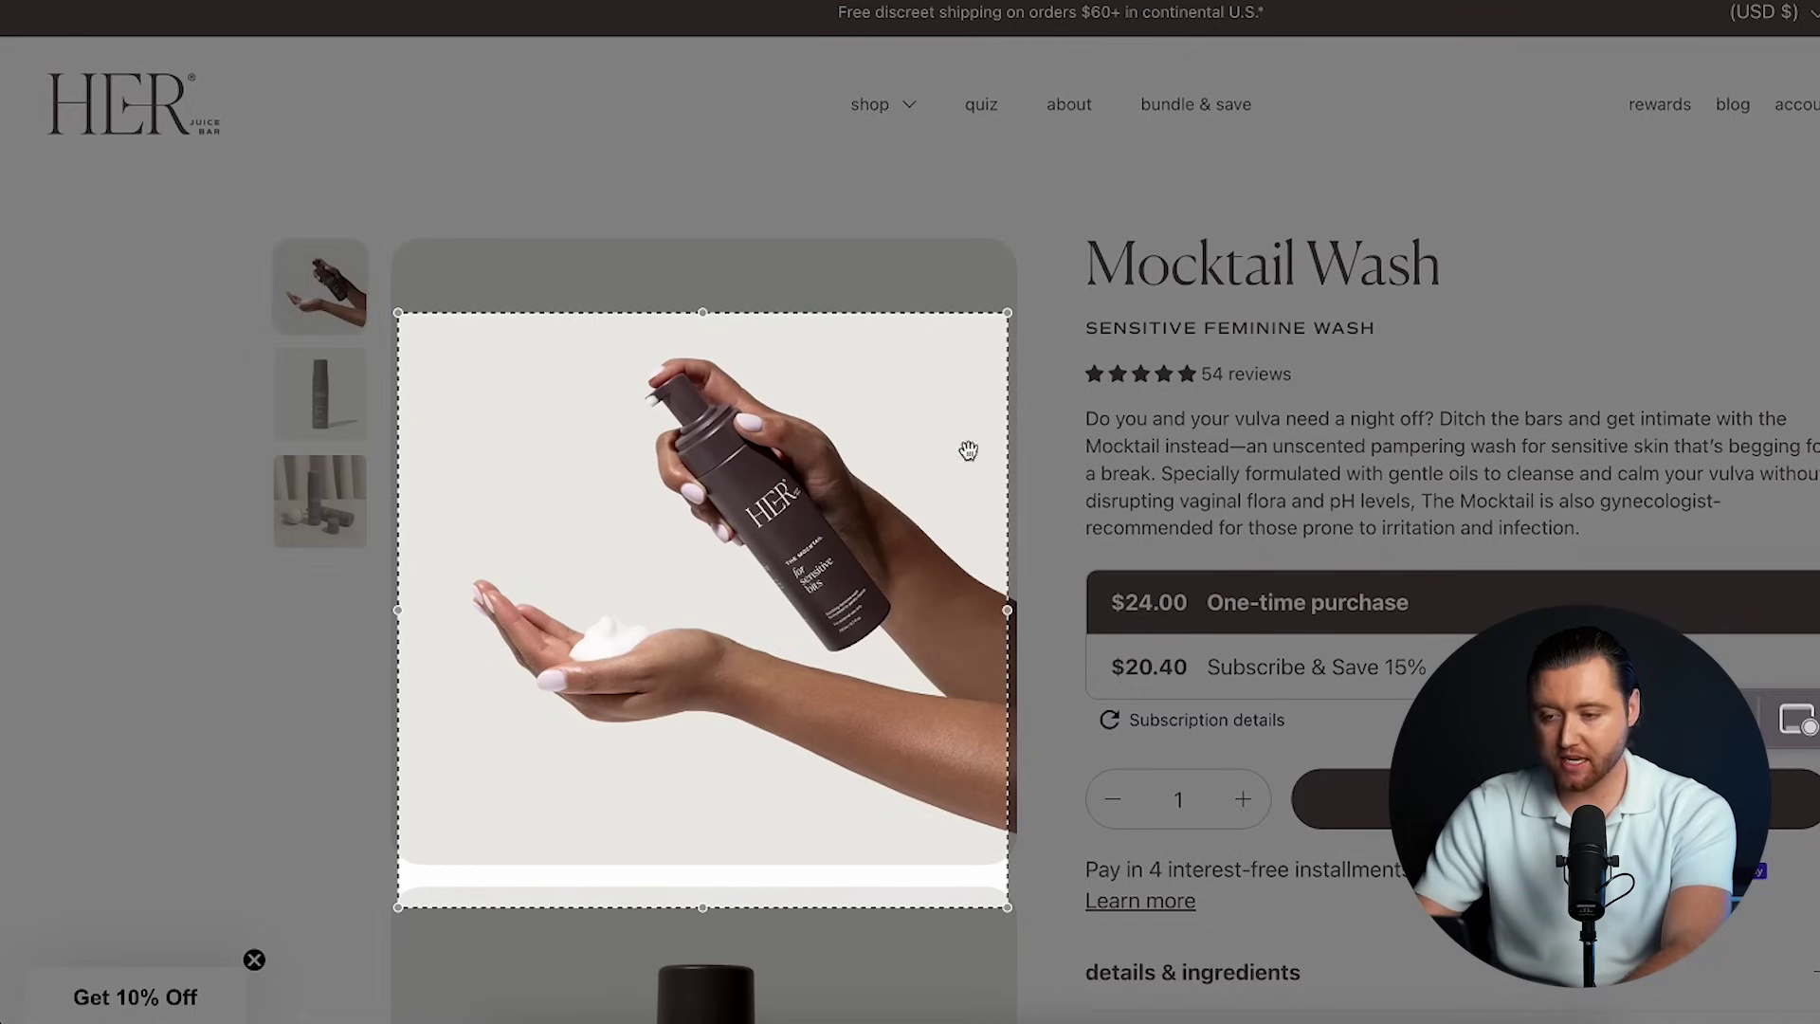
left_click_drag(967, 451, 965, 403)
key("Return")
scroll(825, 466, "down", 2)
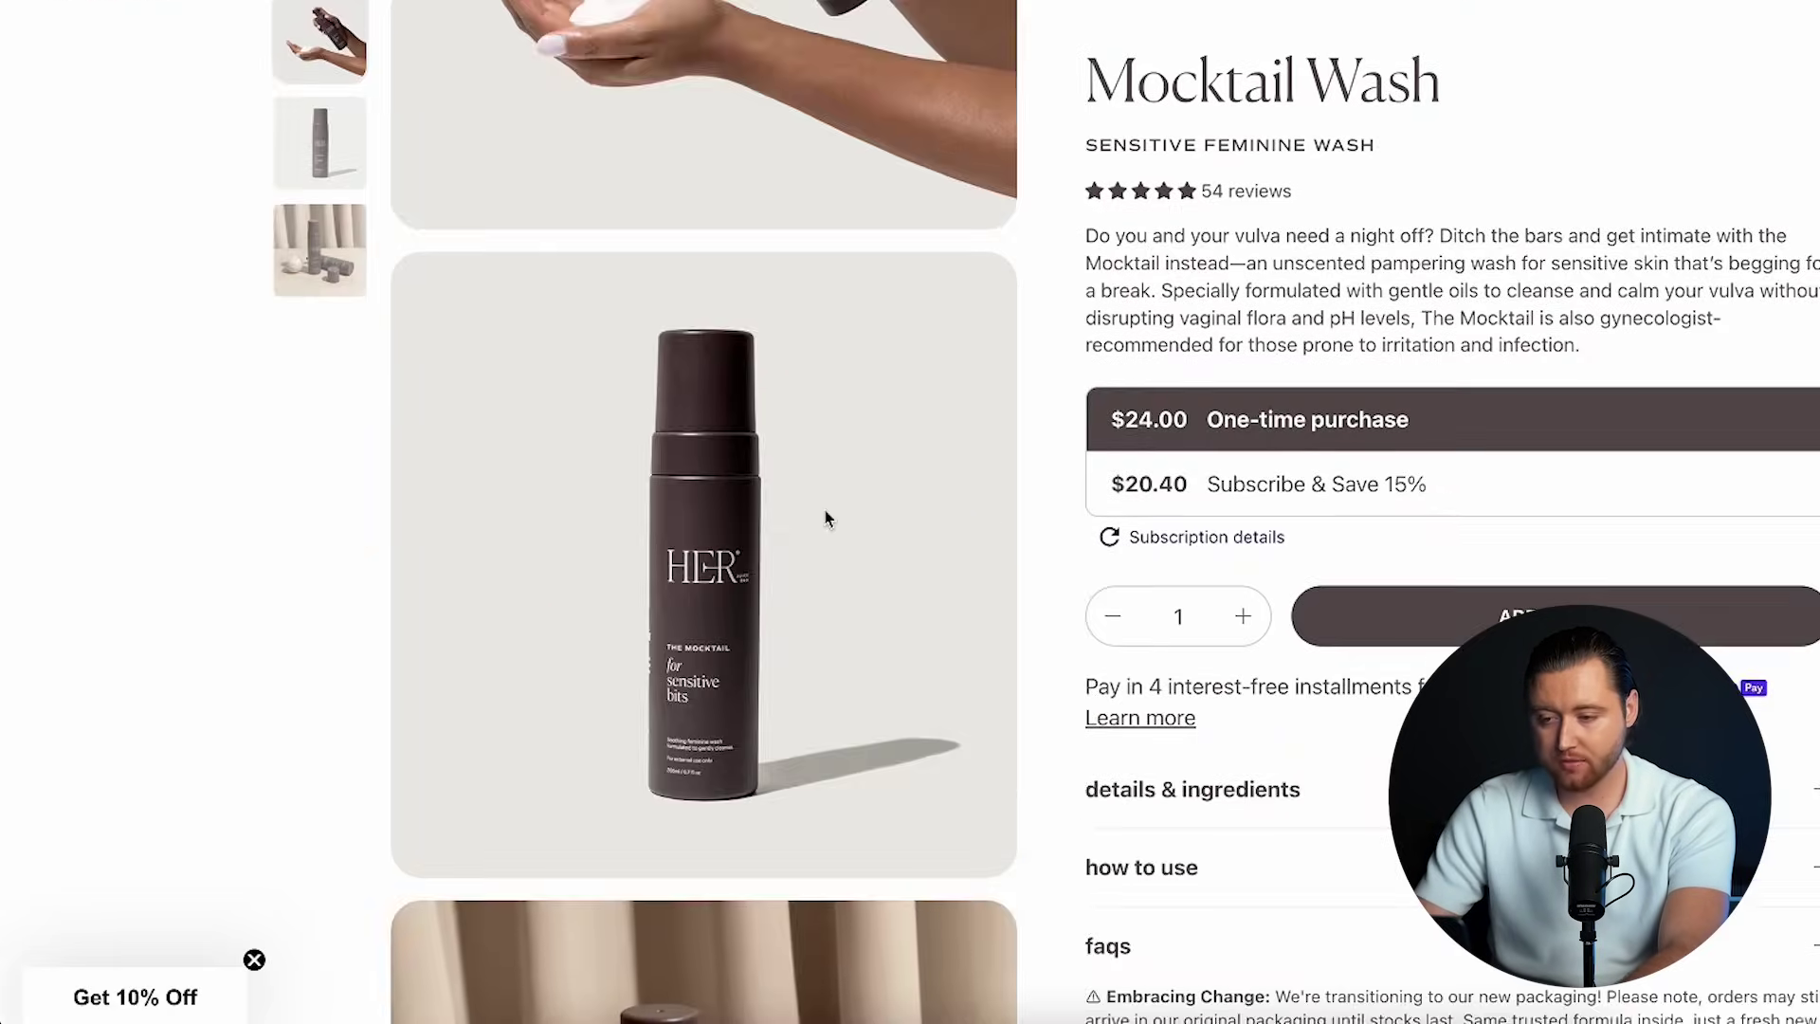
key("super+shift+5")
left_click_drag(841, 530, 841, 540)
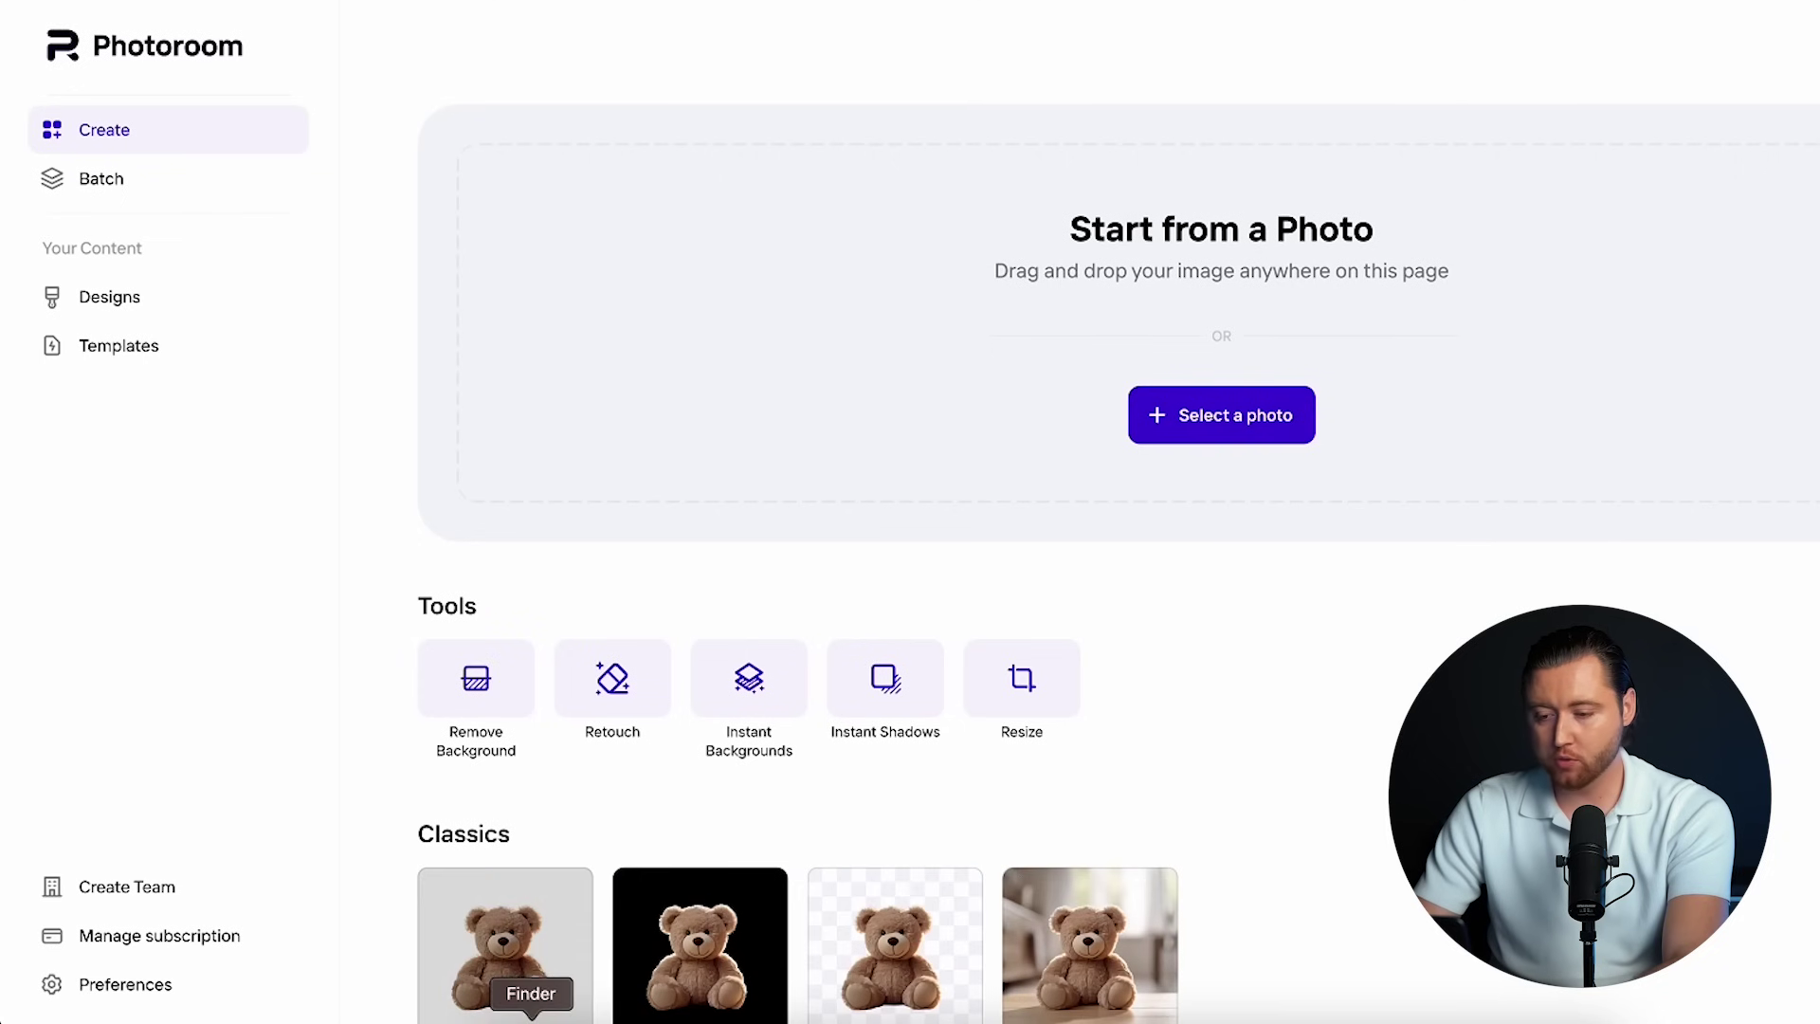
- Upload the hand-and-bottle screenshot from Downloads into the Photoroom editor
left_click(854, 375)
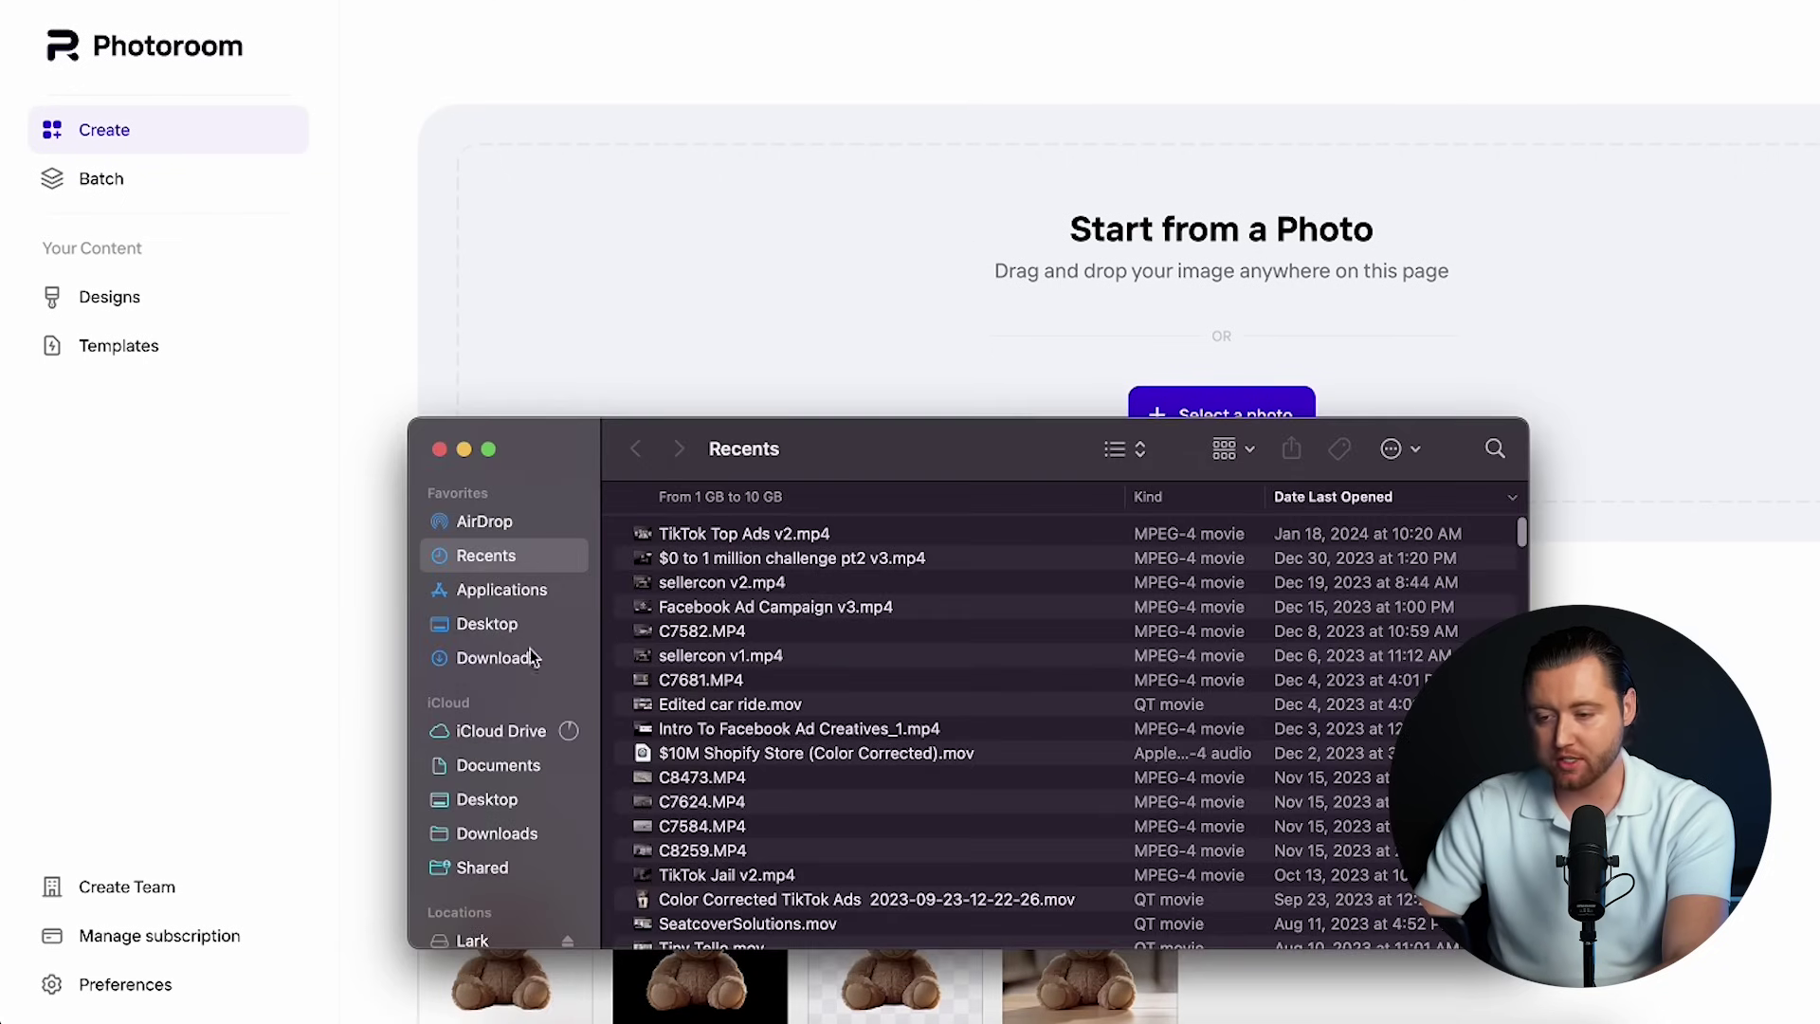
left_click(498, 657)
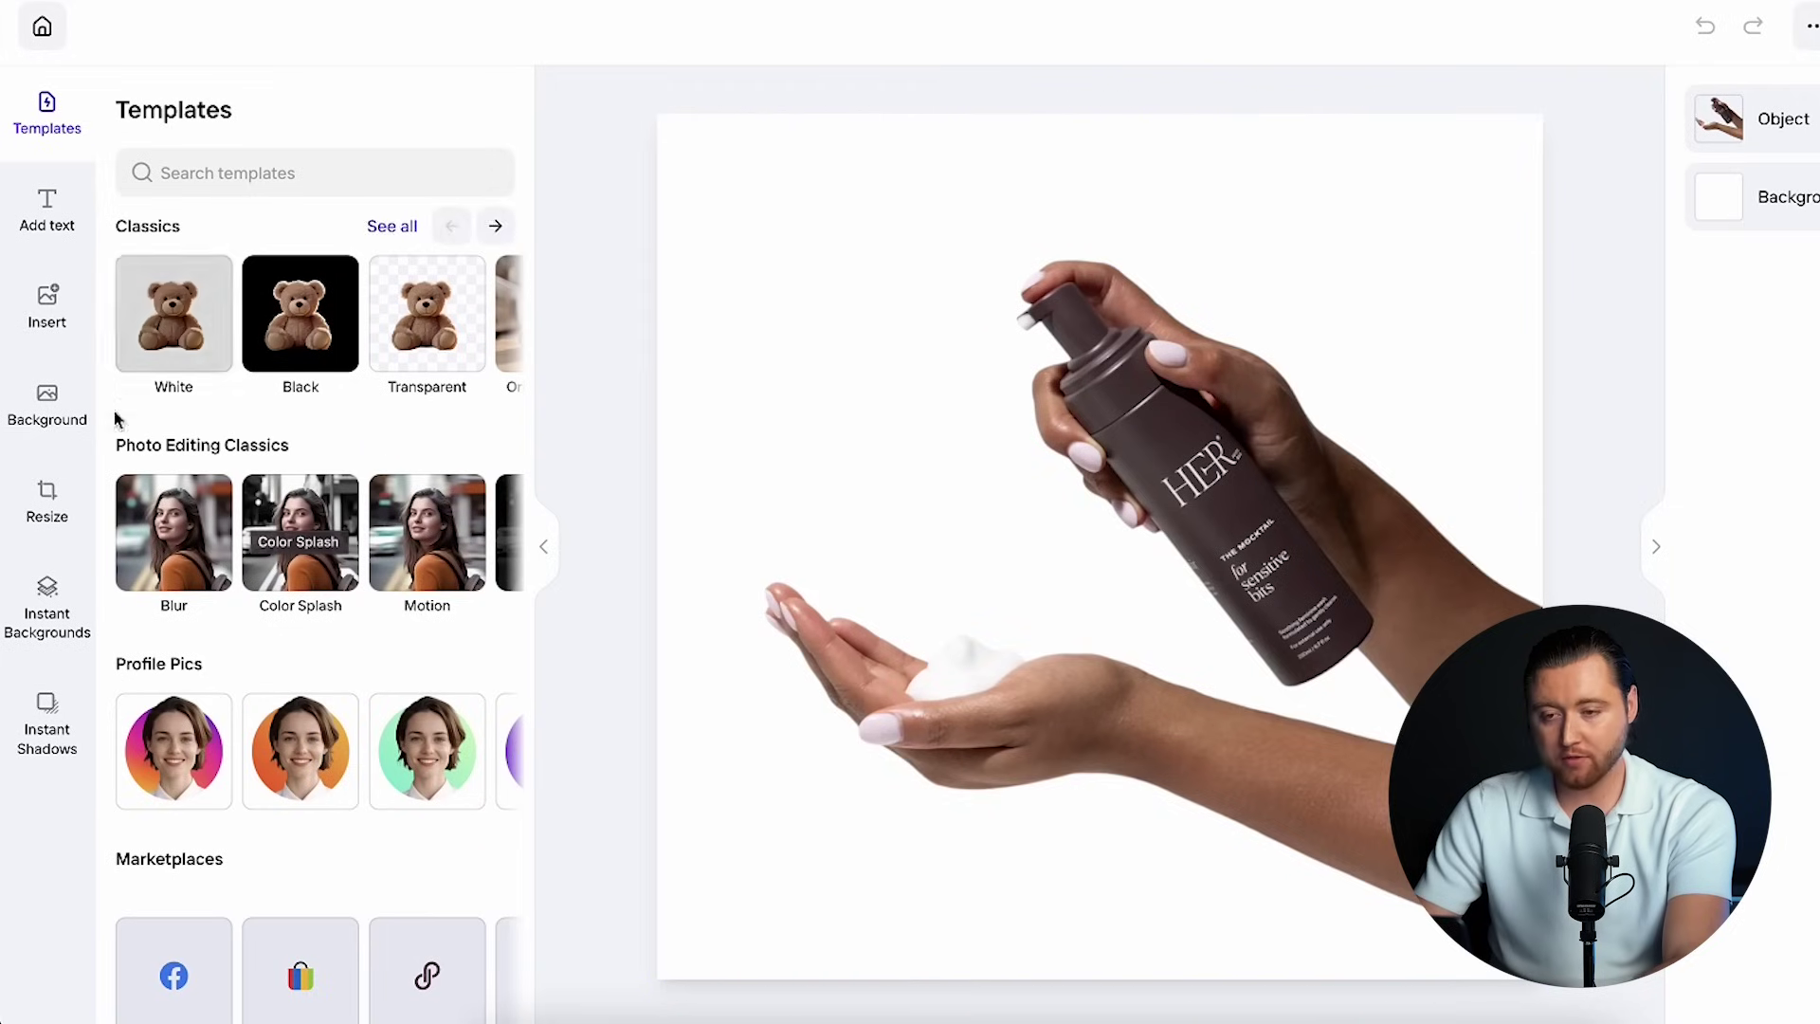
scroll(228, 456, "down", 3)
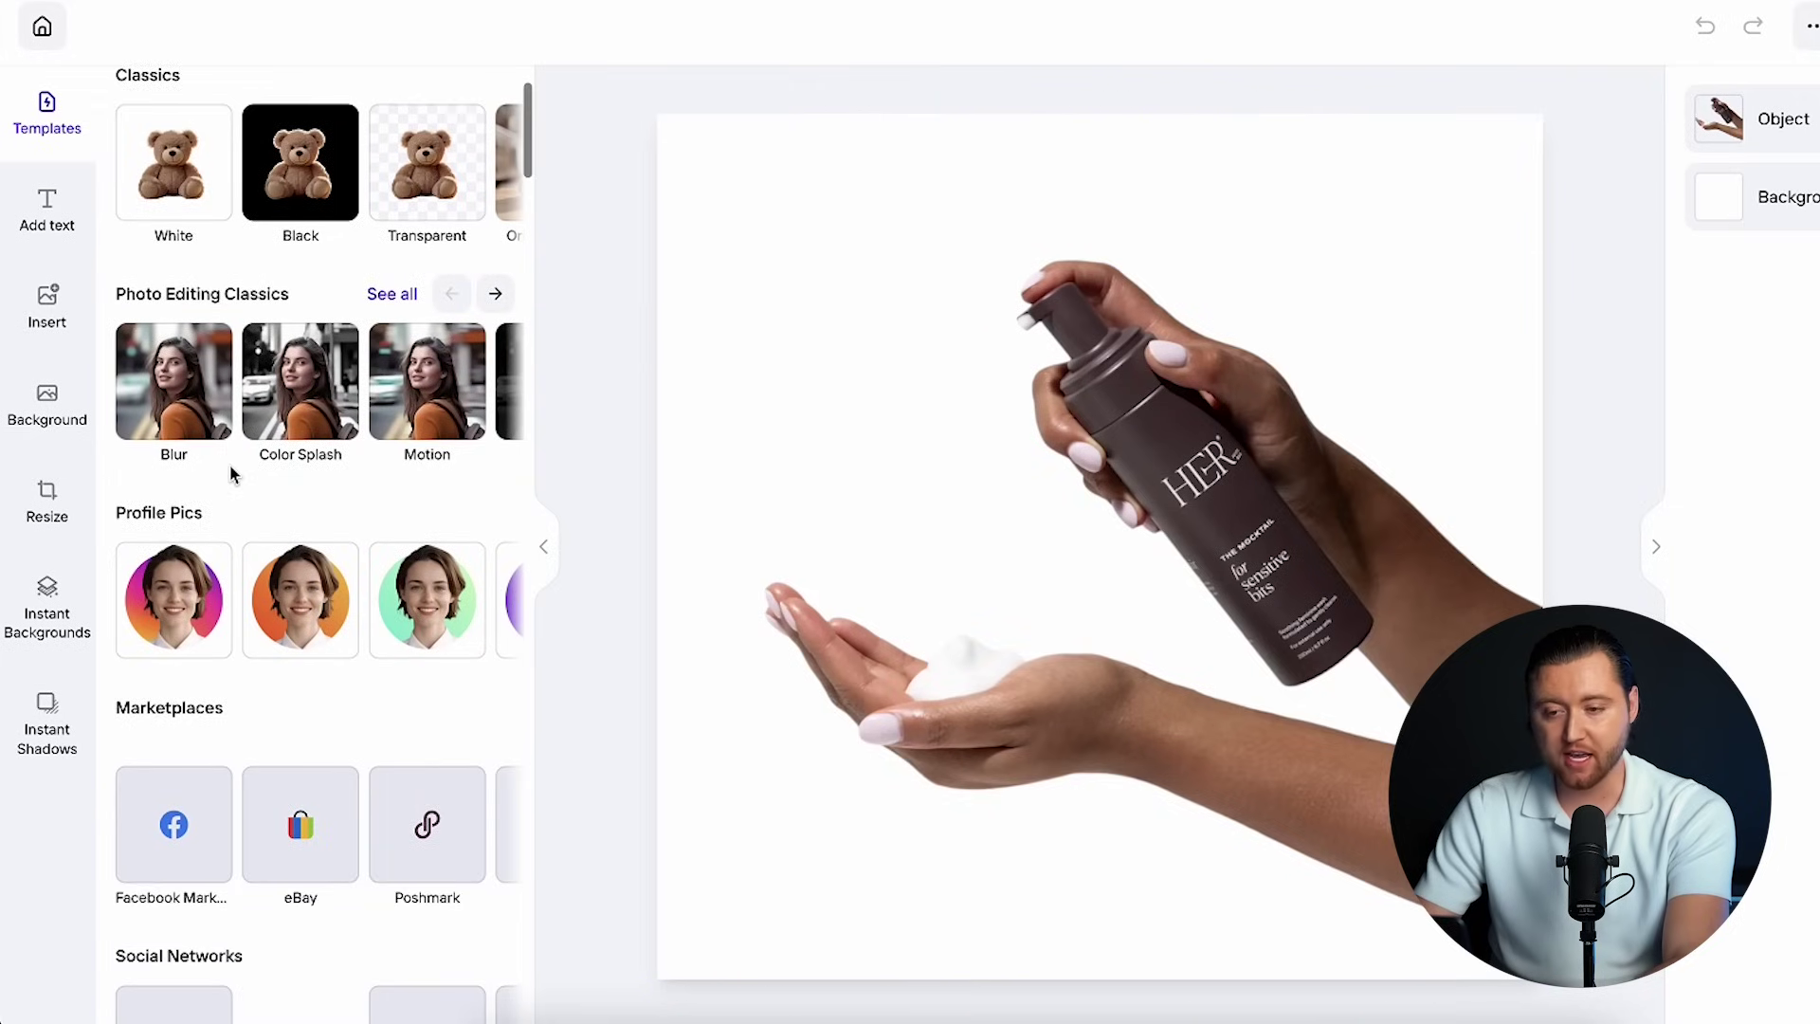
scroll(232, 473, "down", 2)
scroll(356, 206, "down", 4)
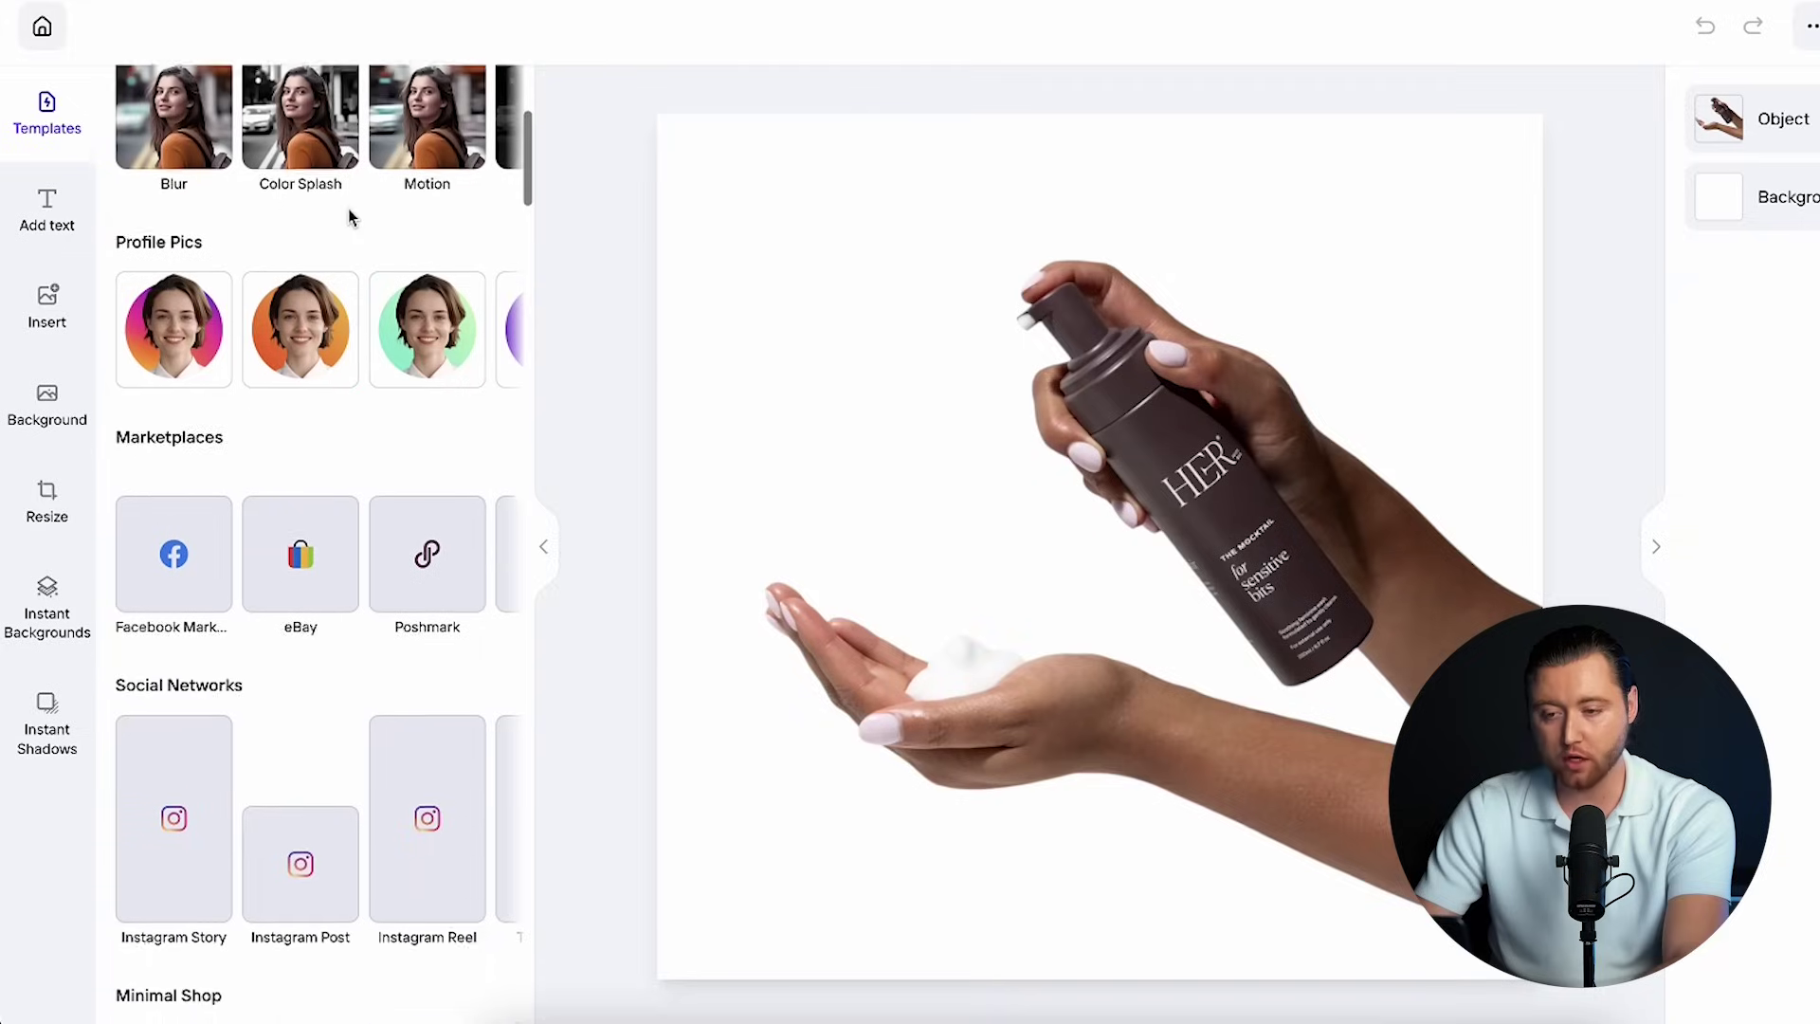
scroll(337, 475, "down", 5)
scroll(337, 480, "down", 2)
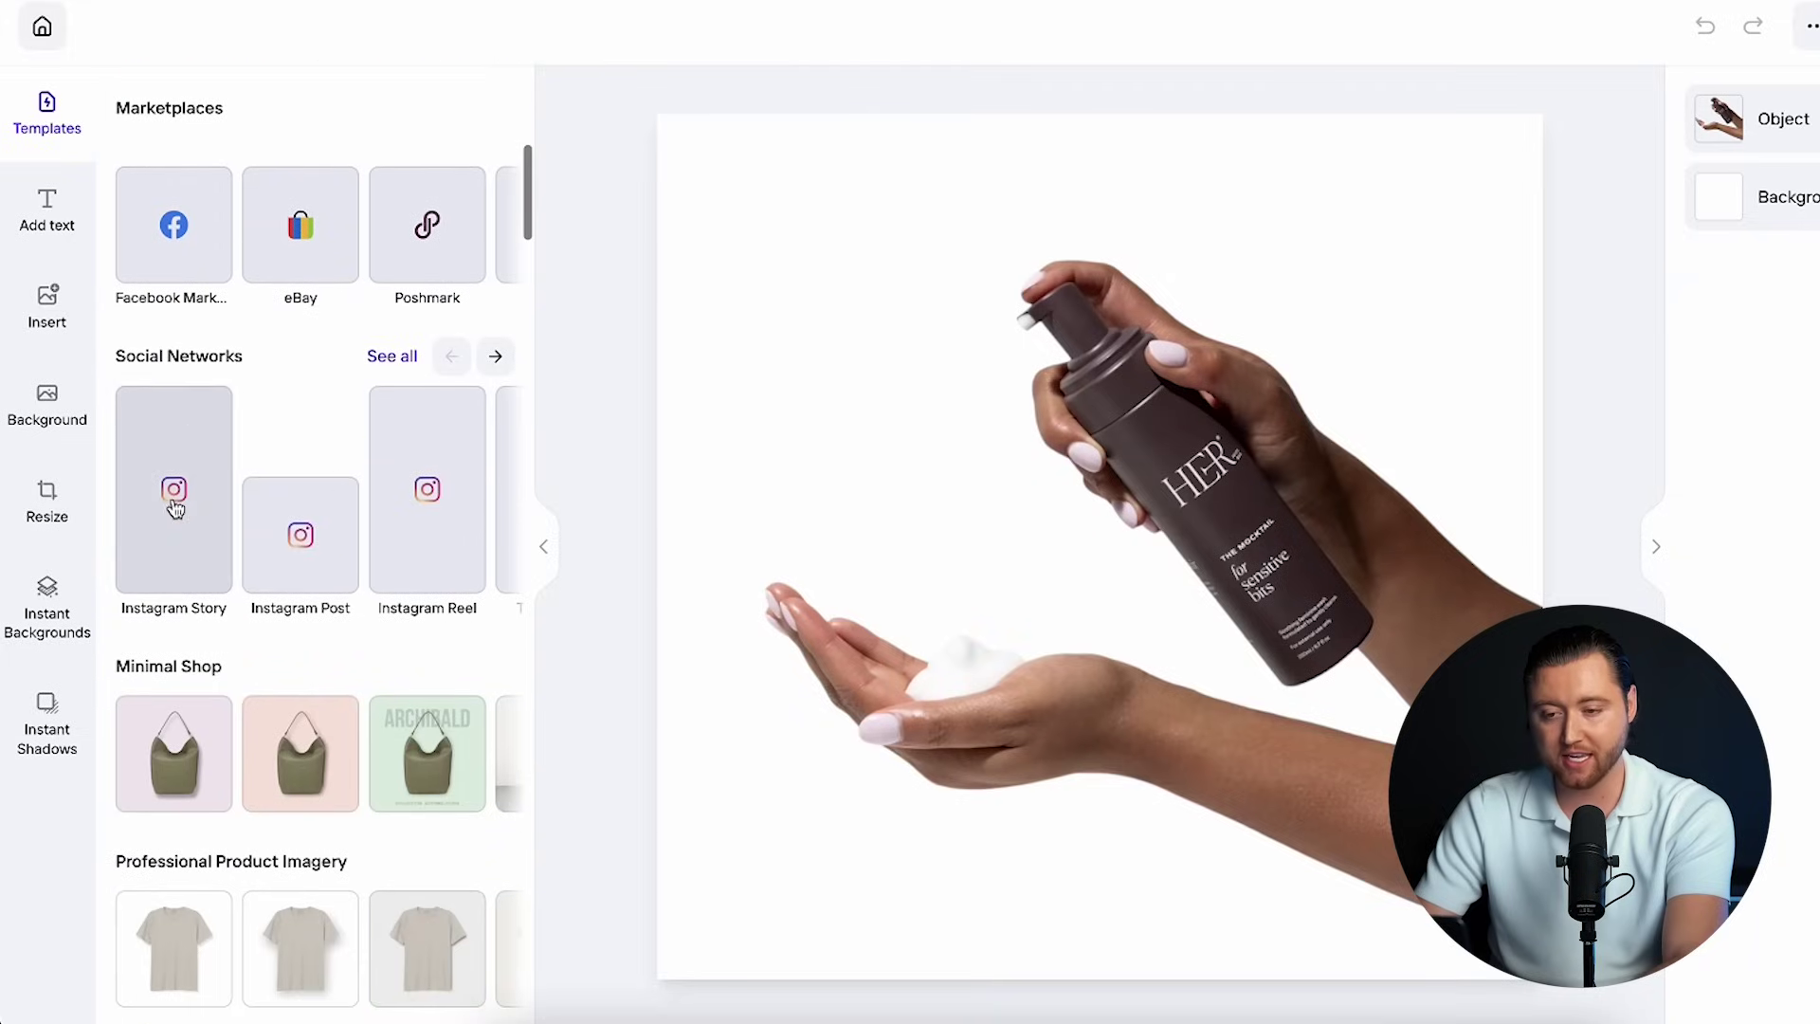
scroll(281, 551, "down", 2)
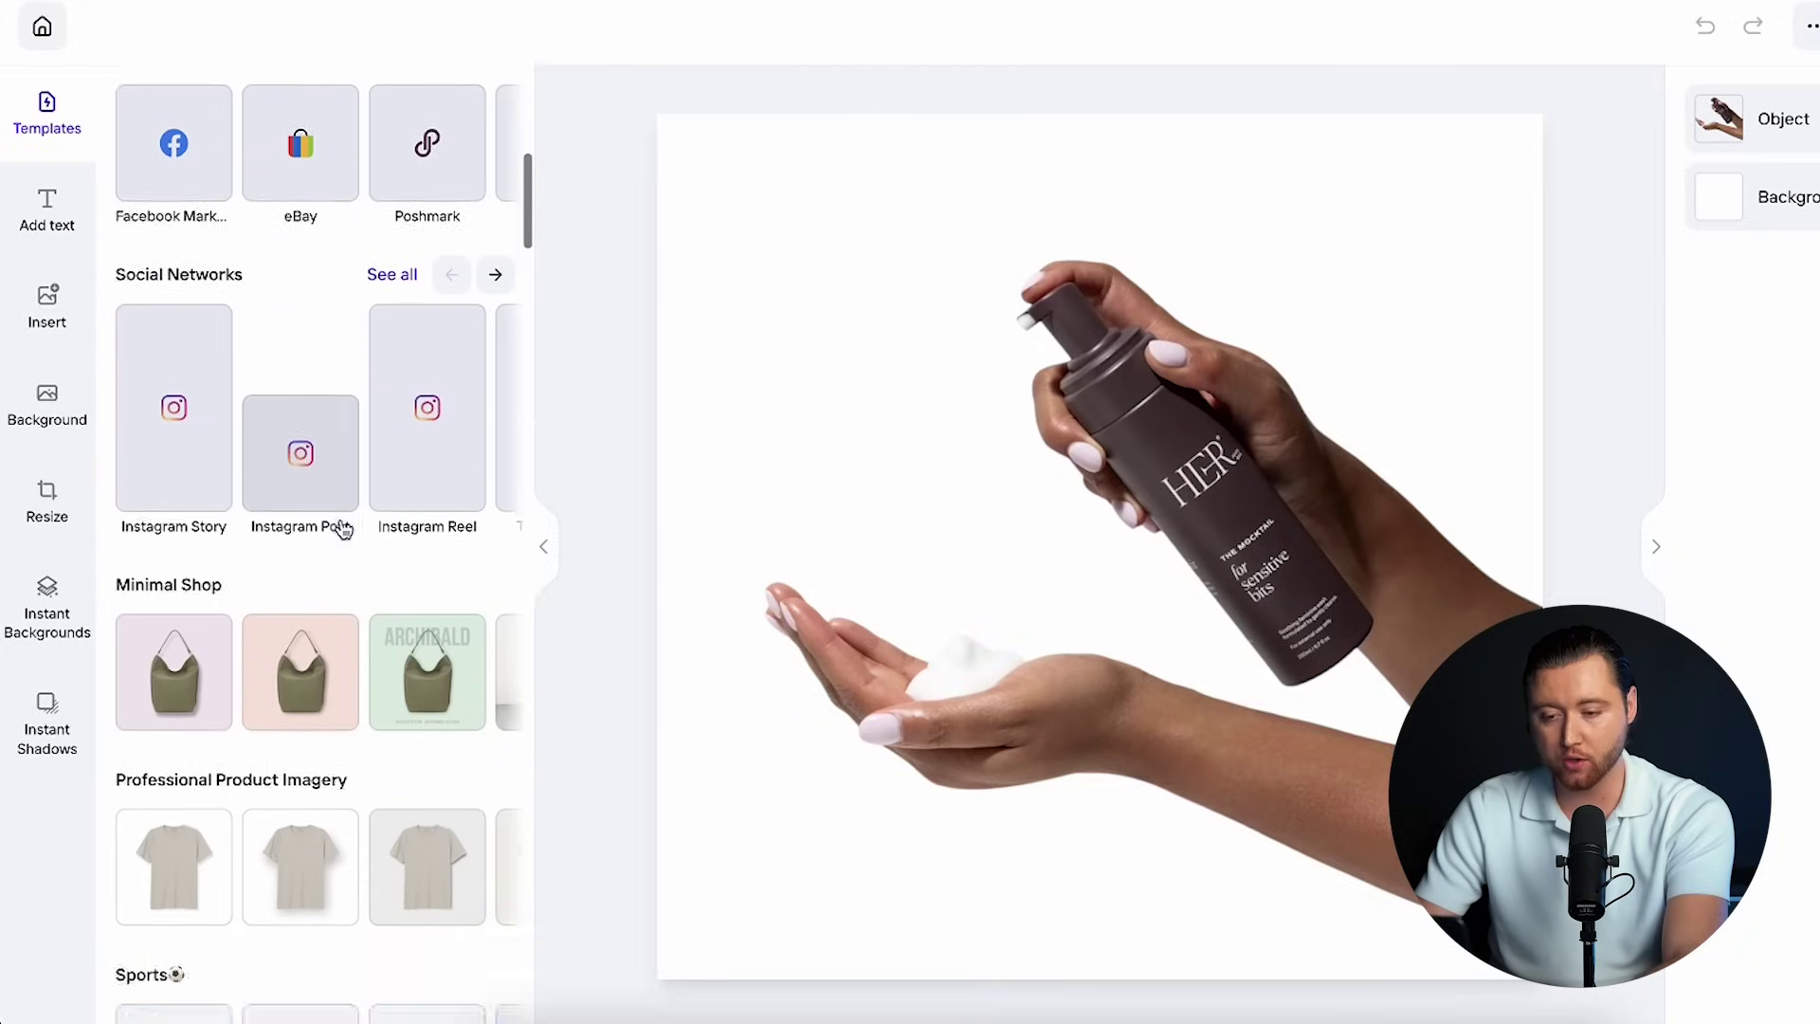
scroll(284, 512, "down", 13)
- Generate a Bathroom instant background from the Interior category behind the product cutout
left_click(47, 612)
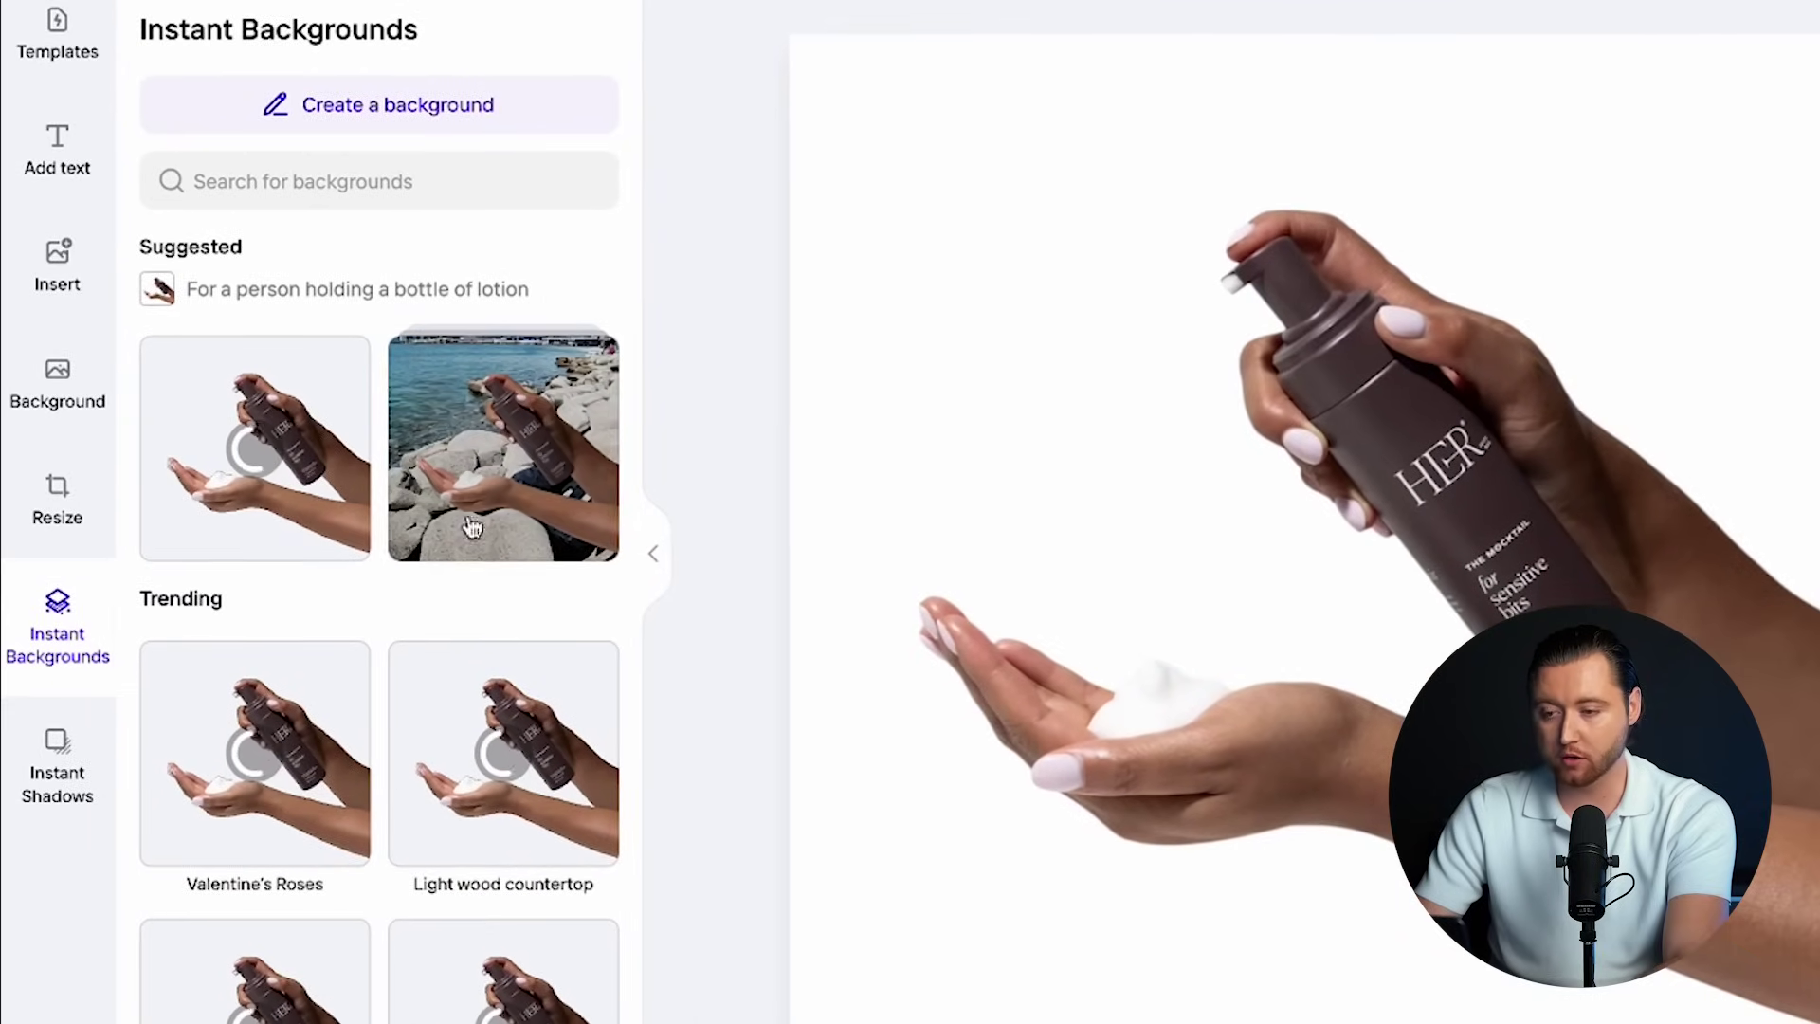
scroll(447, 577, "down", 1)
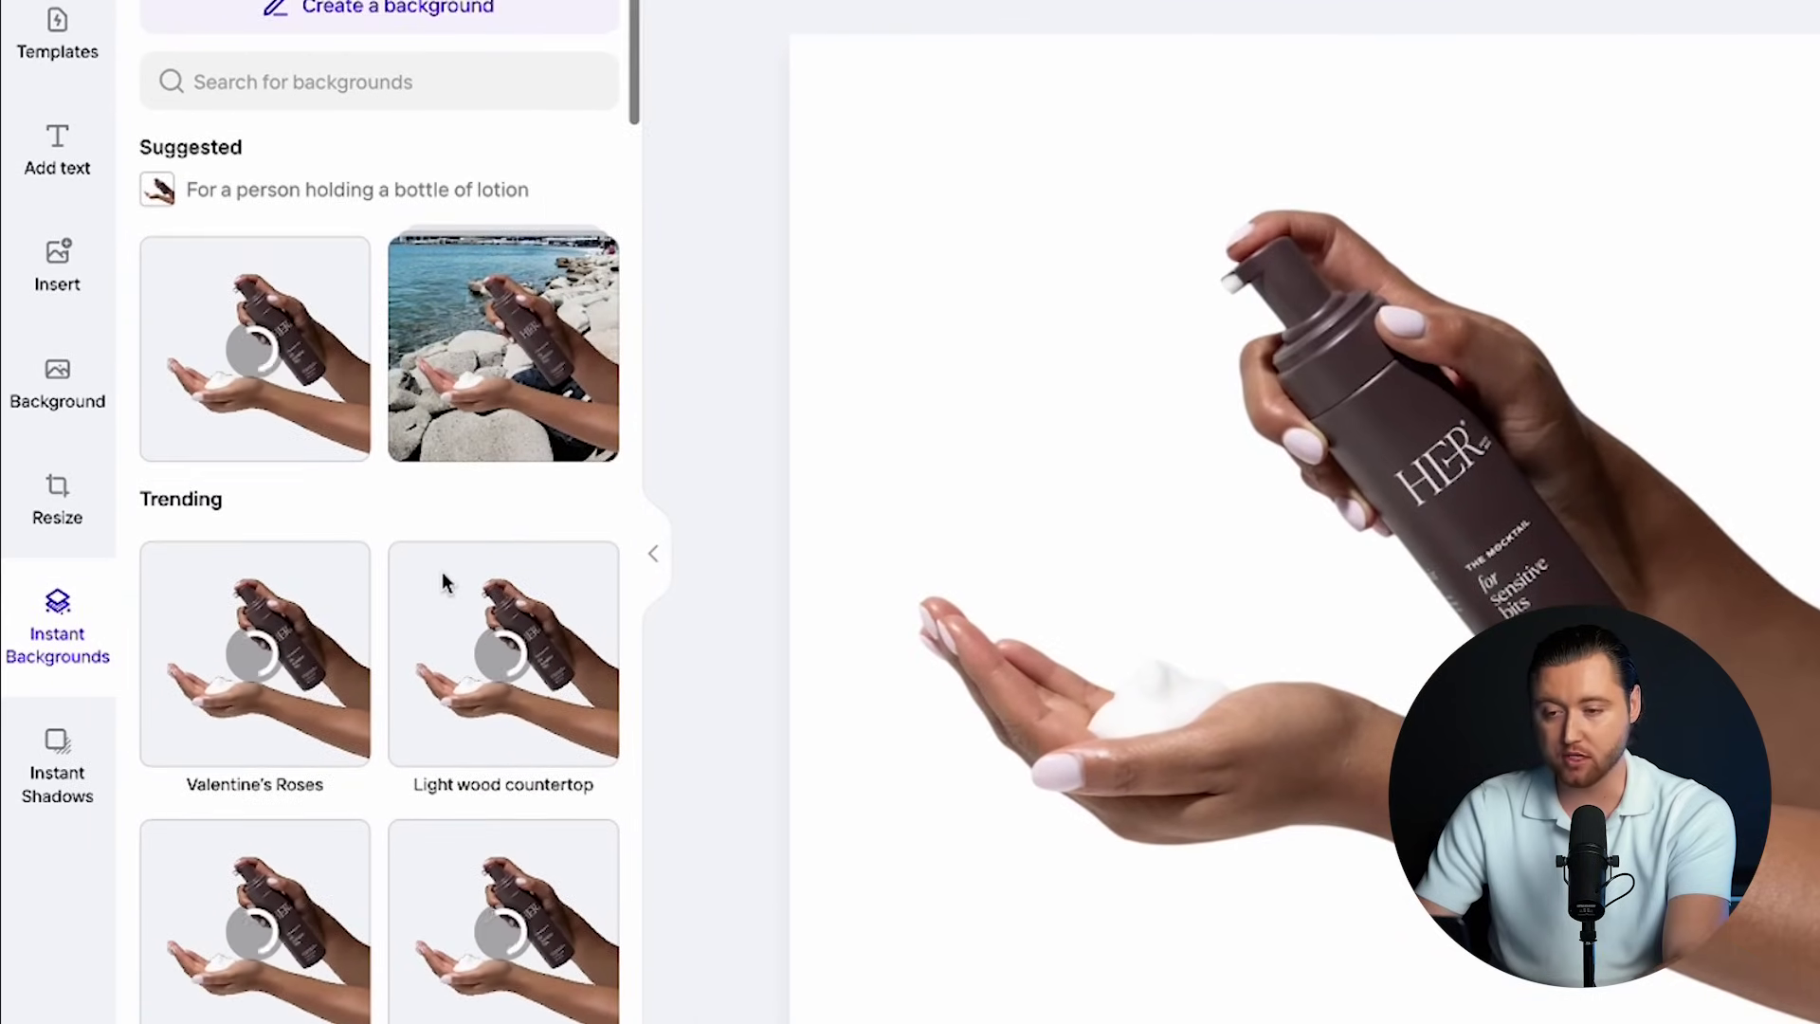
scroll(442, 572, "down", 1)
scroll(409, 642, "down", 1)
scroll(400, 640, "down", 1)
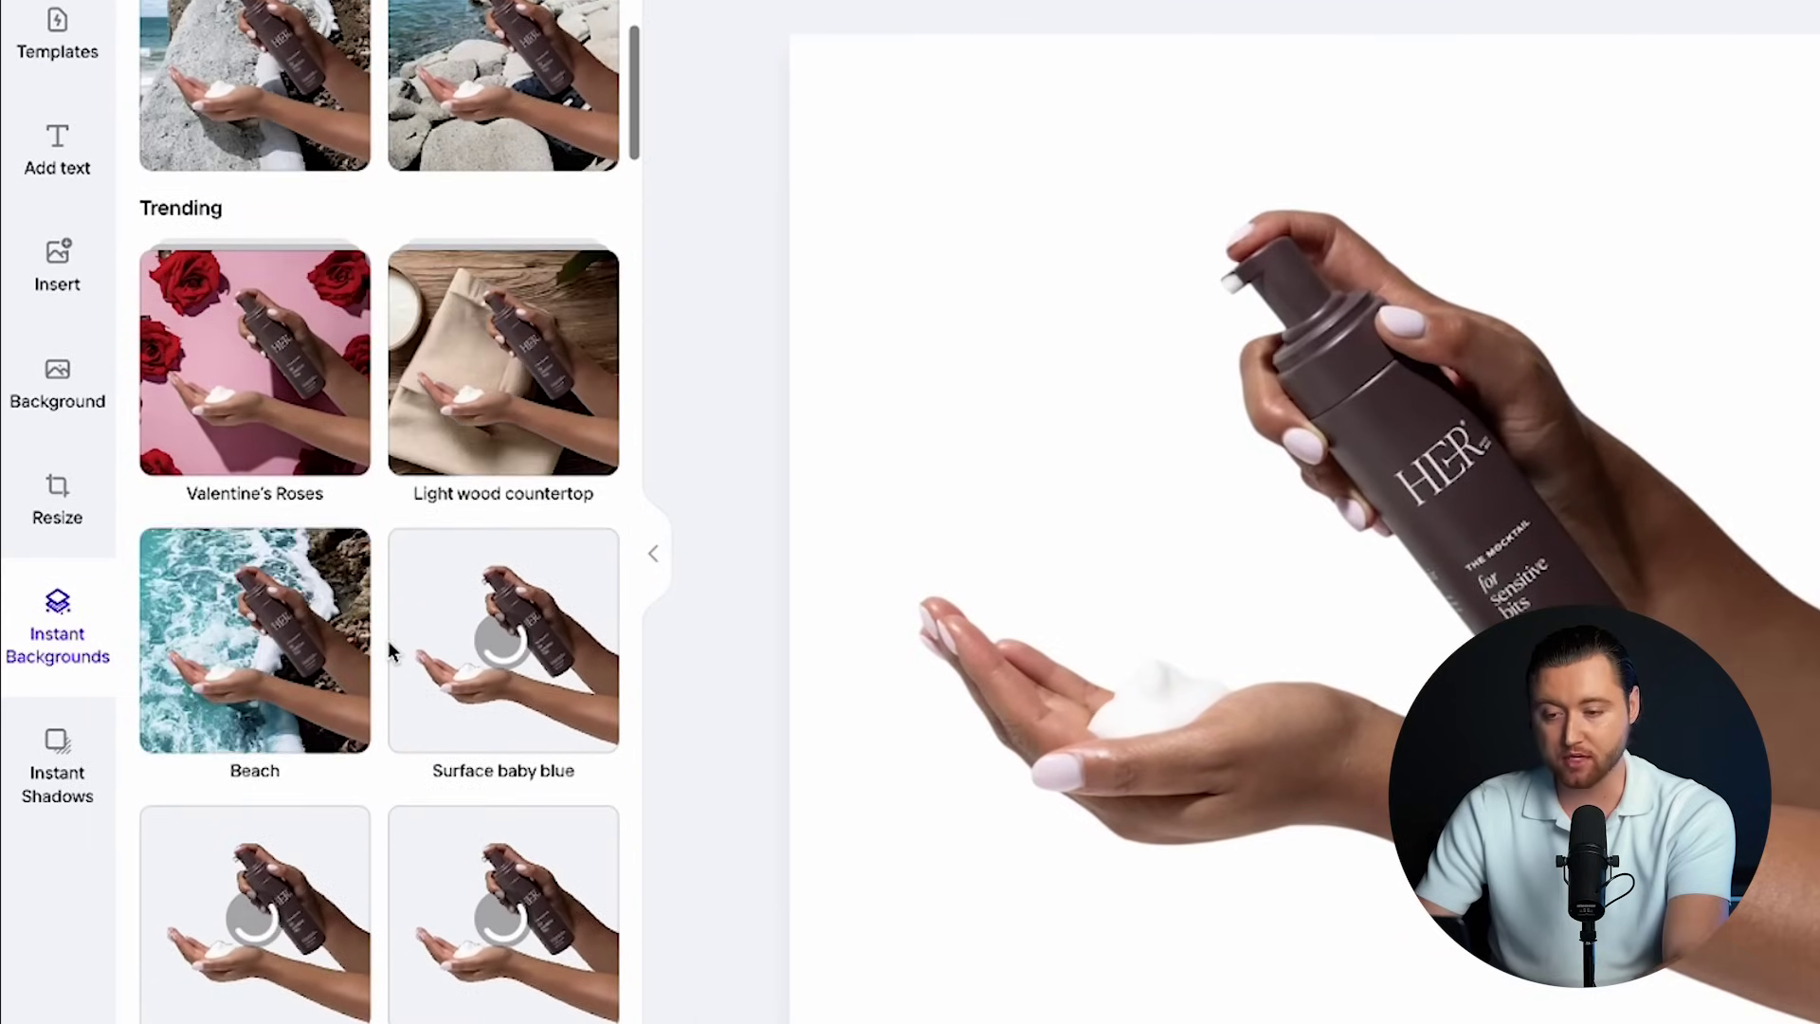
scroll(391, 644, "down", 2)
scroll(390, 650, "down", 4)
scroll(392, 651, "down", 4)
scroll(373, 659, "down", 2)
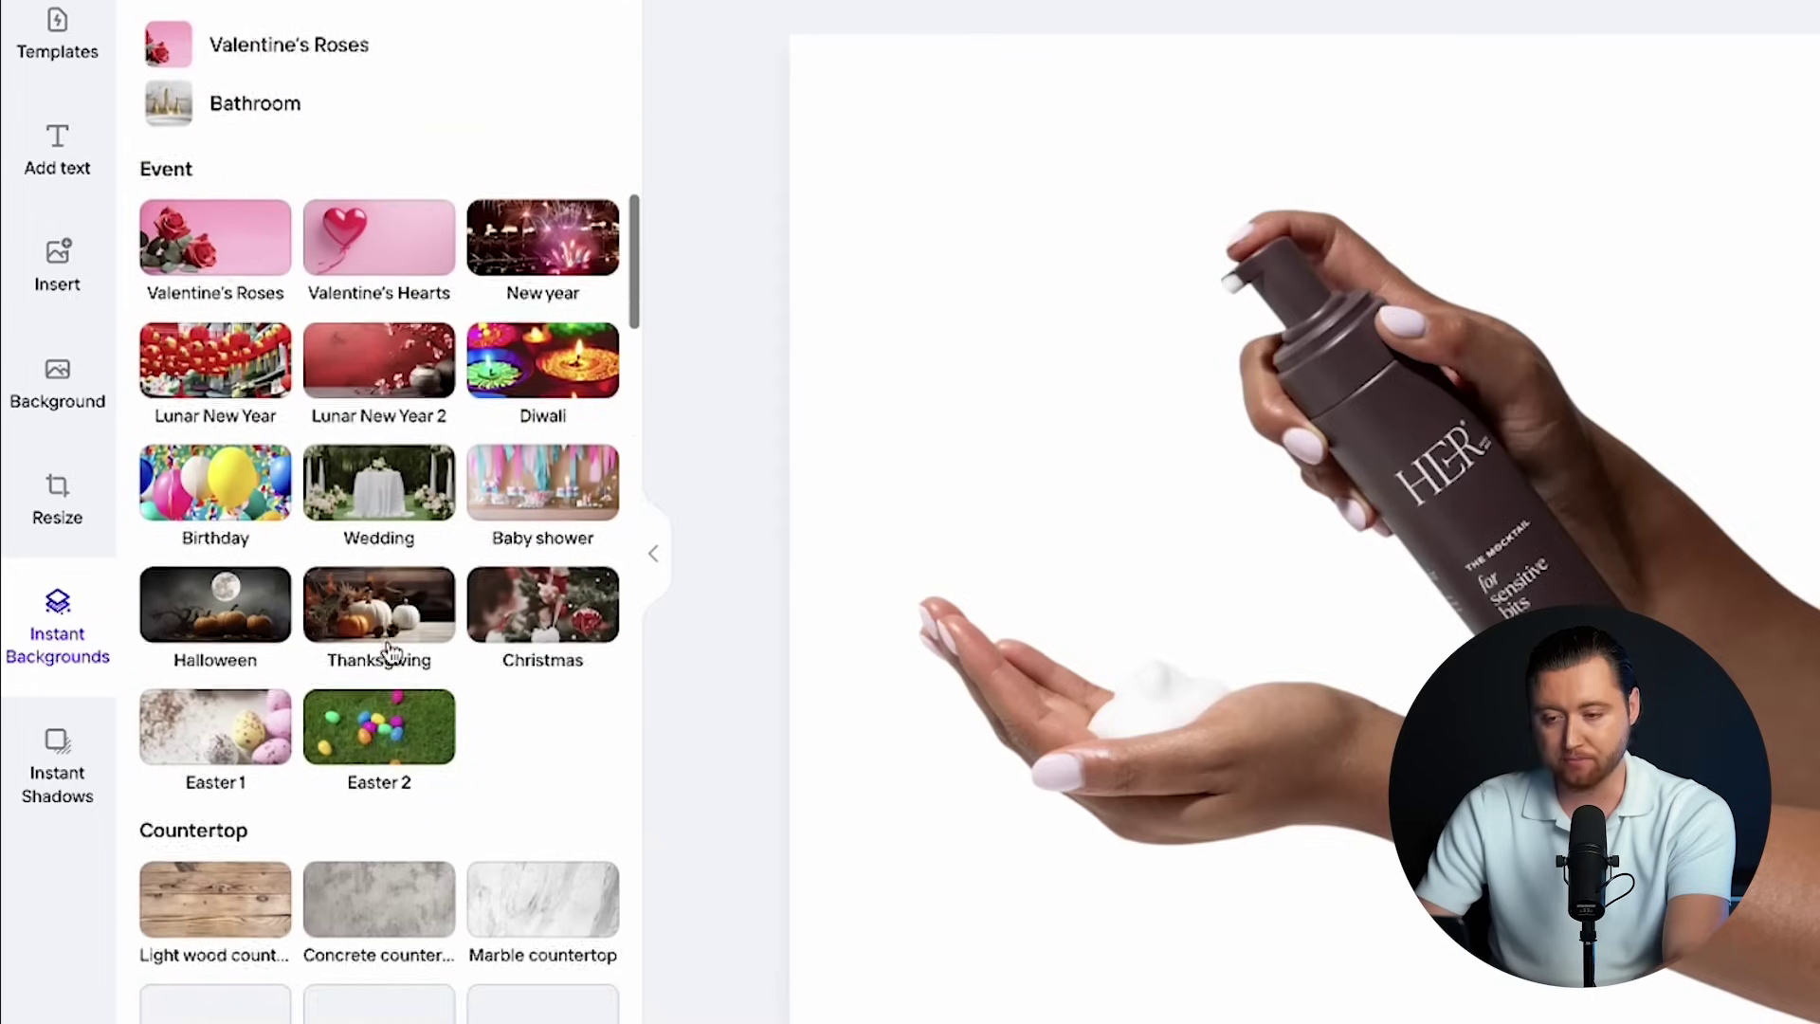
scroll(375, 658, "down", 1)
scroll(474, 642, "down", 4)
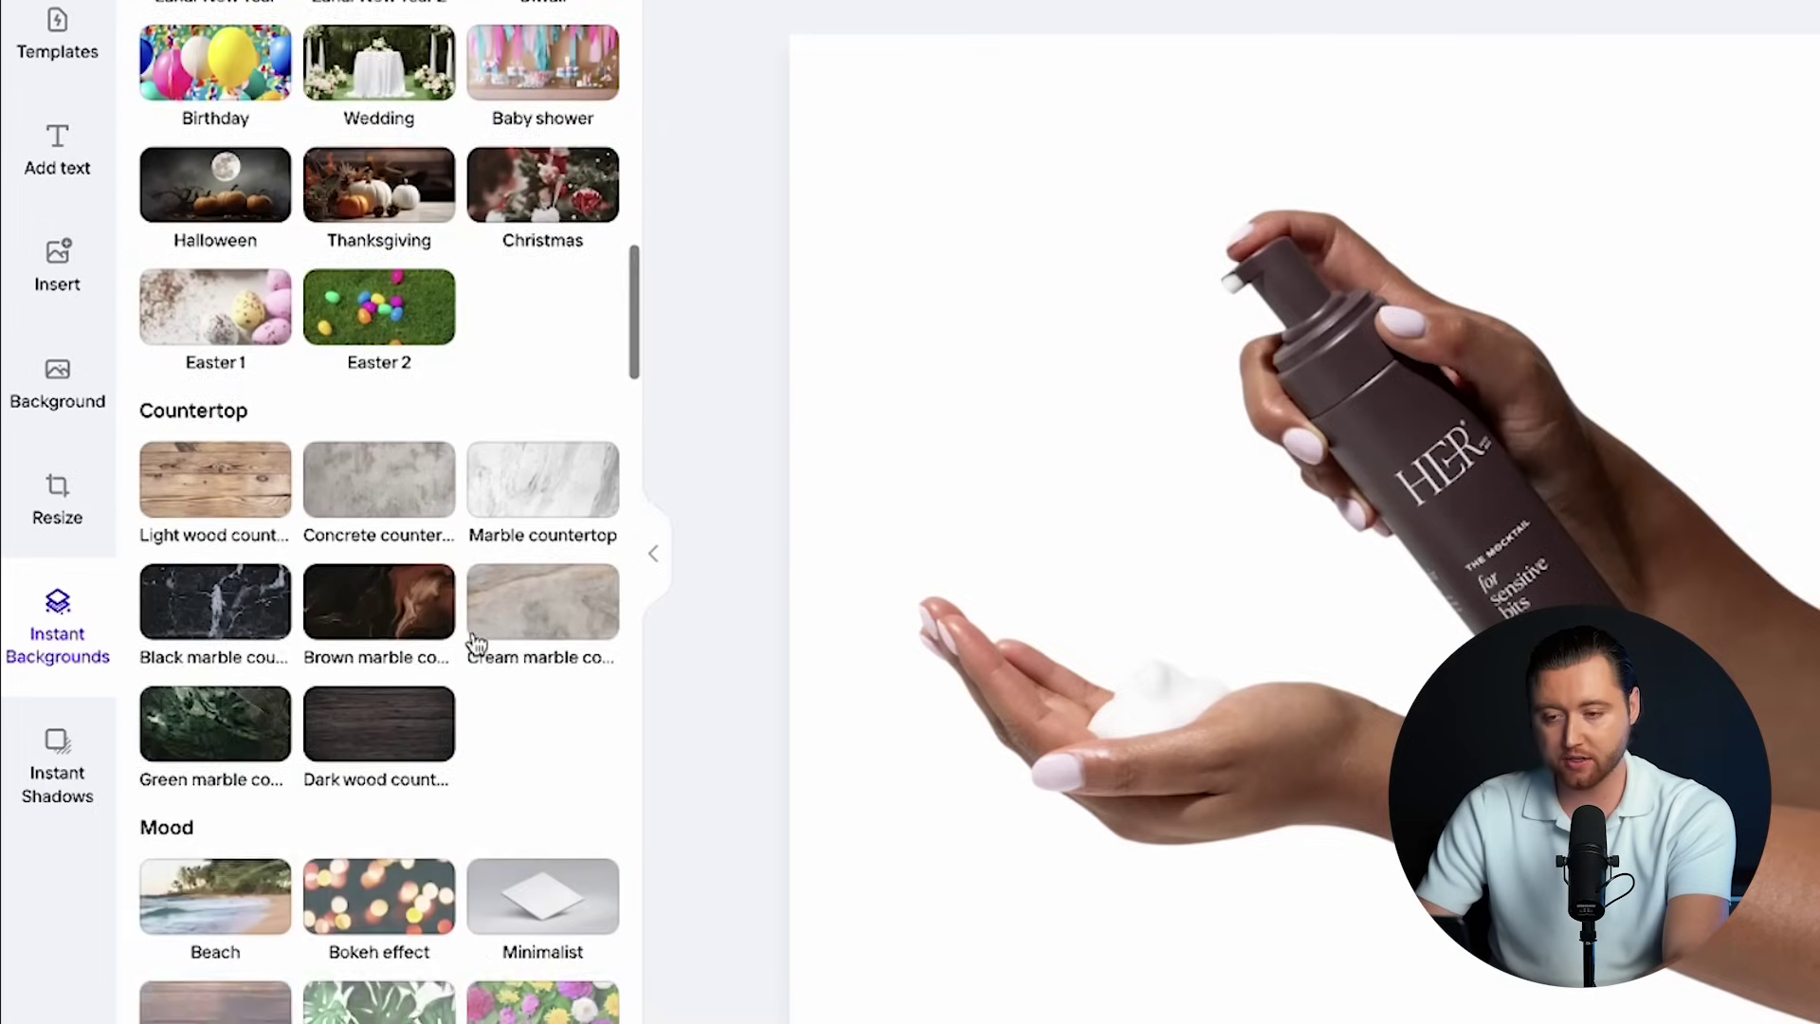
scroll(476, 643, "down", 3)
scroll(475, 643, "down", 1)
scroll(475, 644, "down", 1)
scroll(475, 643, "down", 5)
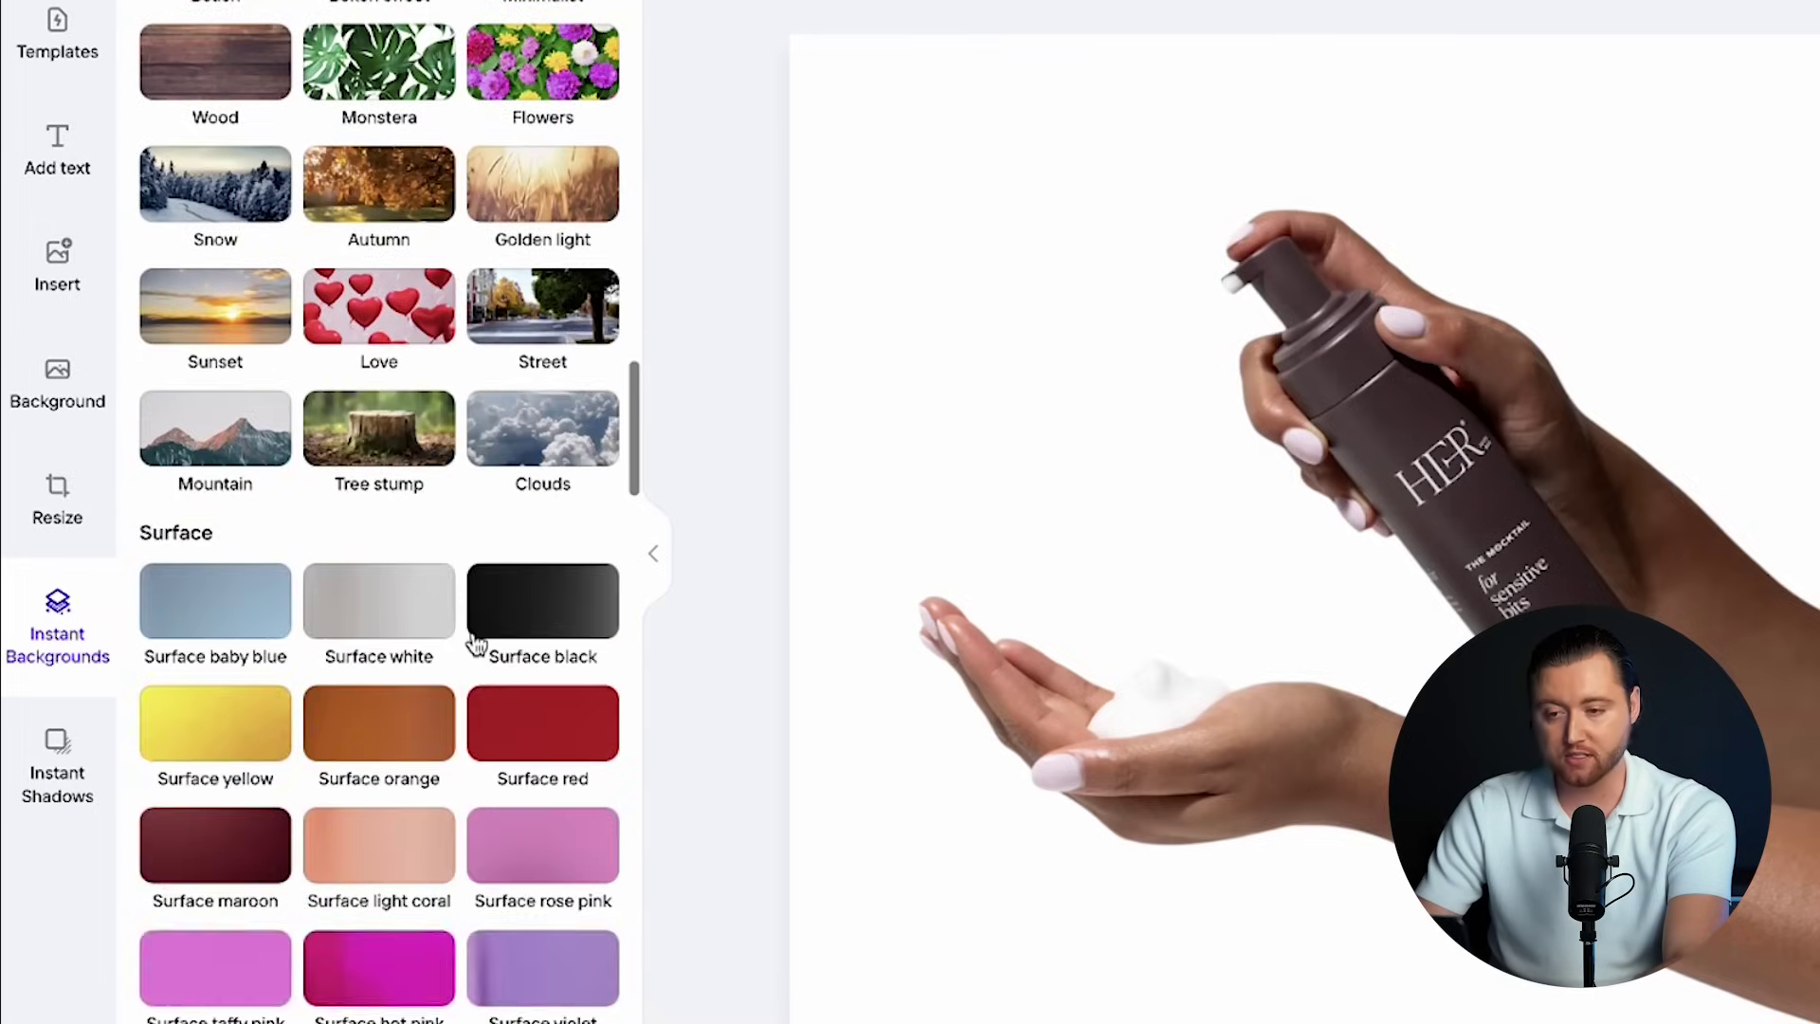
scroll(475, 643, "down", 2)
scroll(475, 644, "down", 3)
scroll(475, 644, "down", 4)
scroll(475, 643, "down", 3)
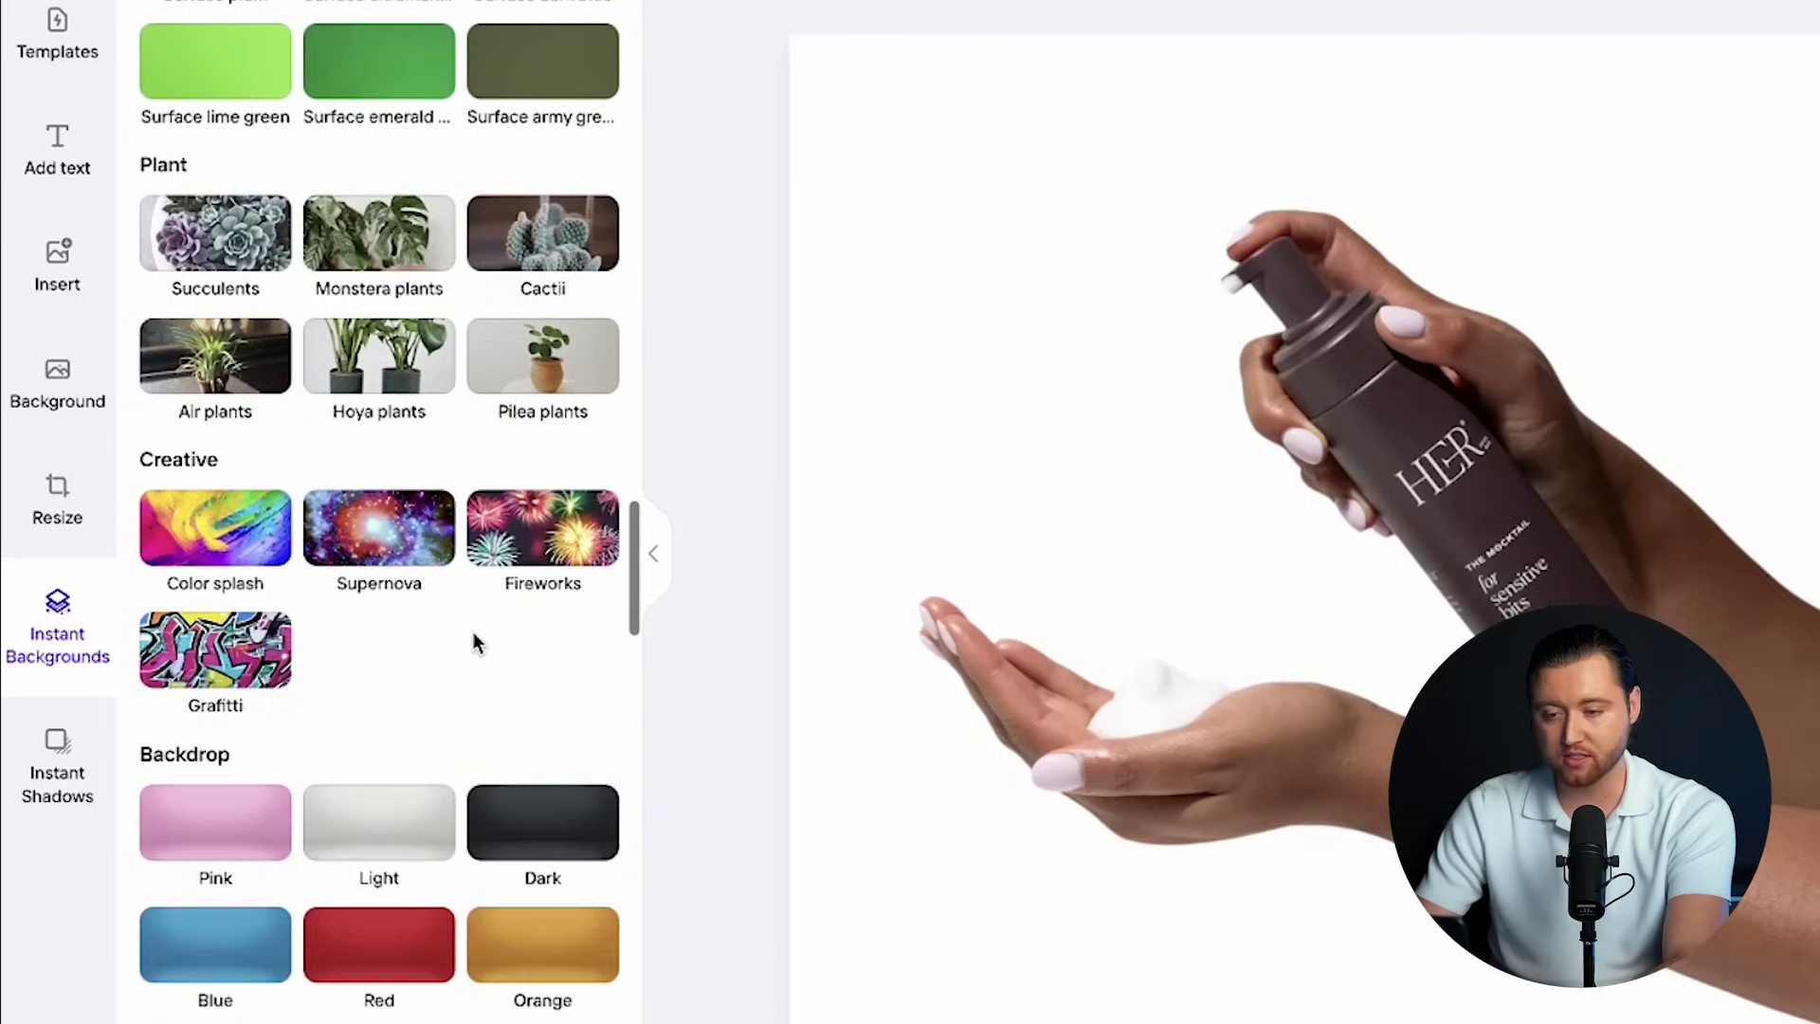
scroll(476, 647, "down", 4)
scroll(474, 641, "down", 5)
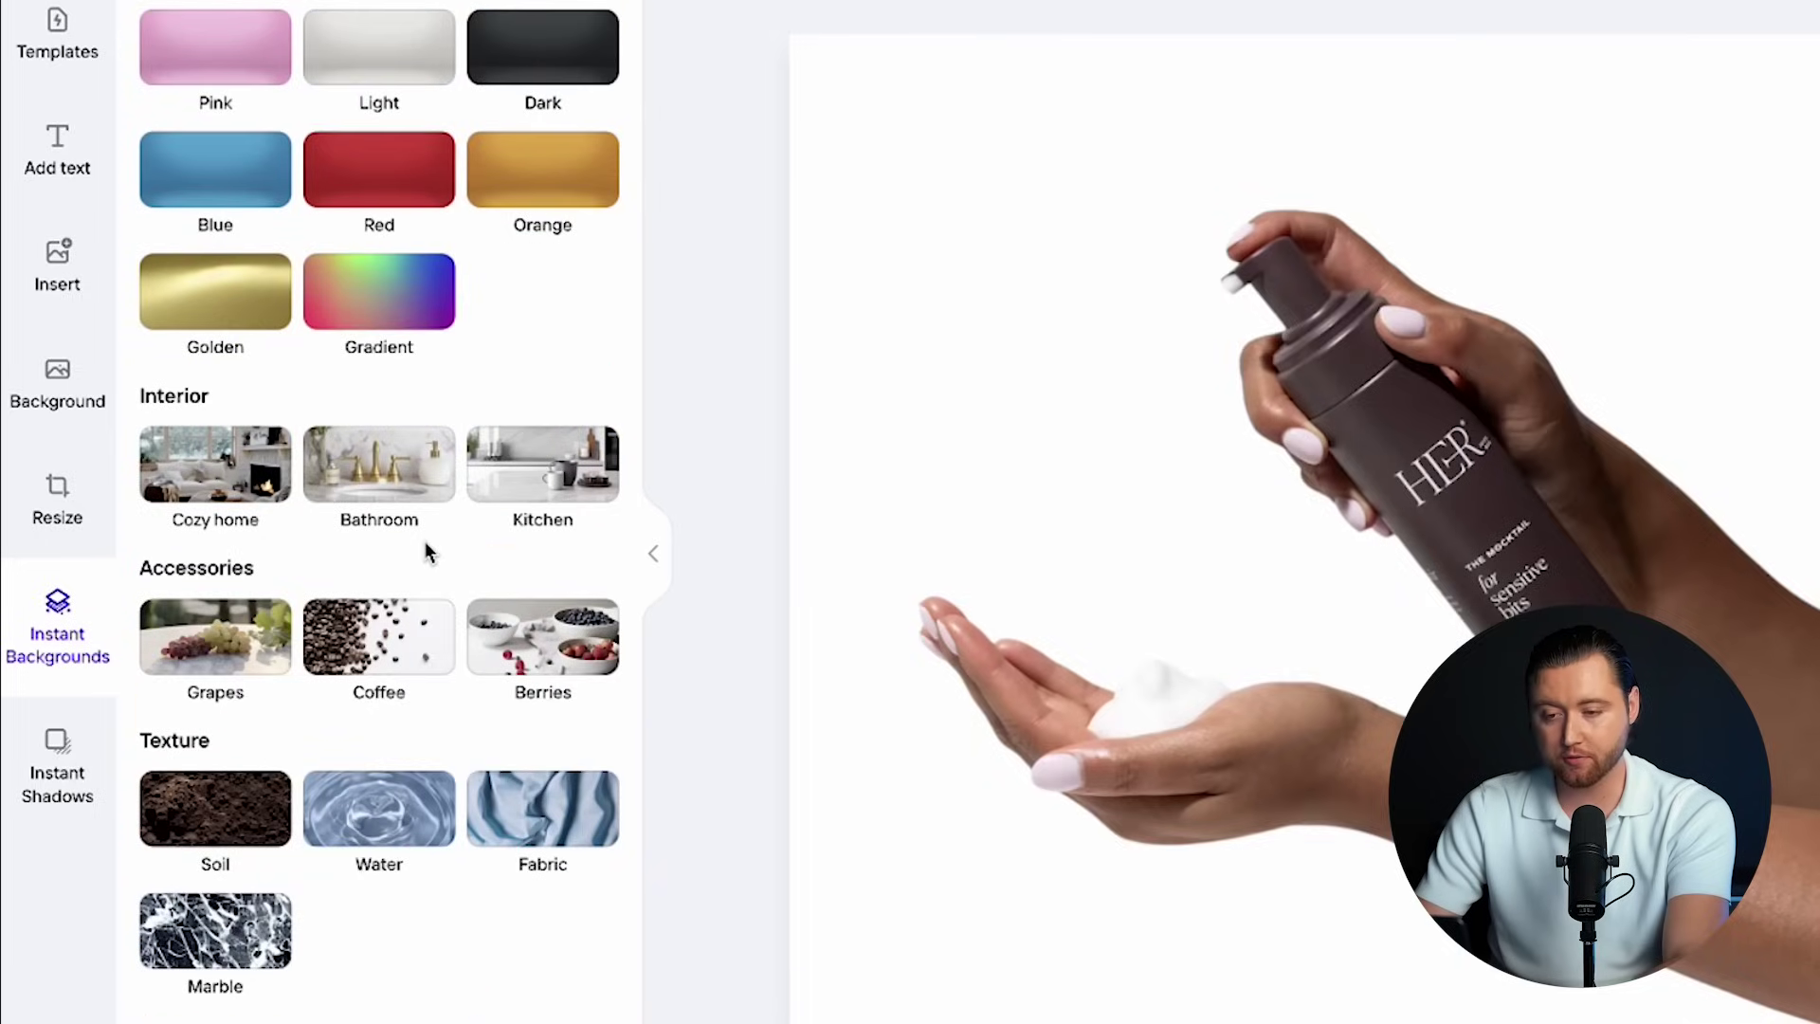
left_click(379, 469)
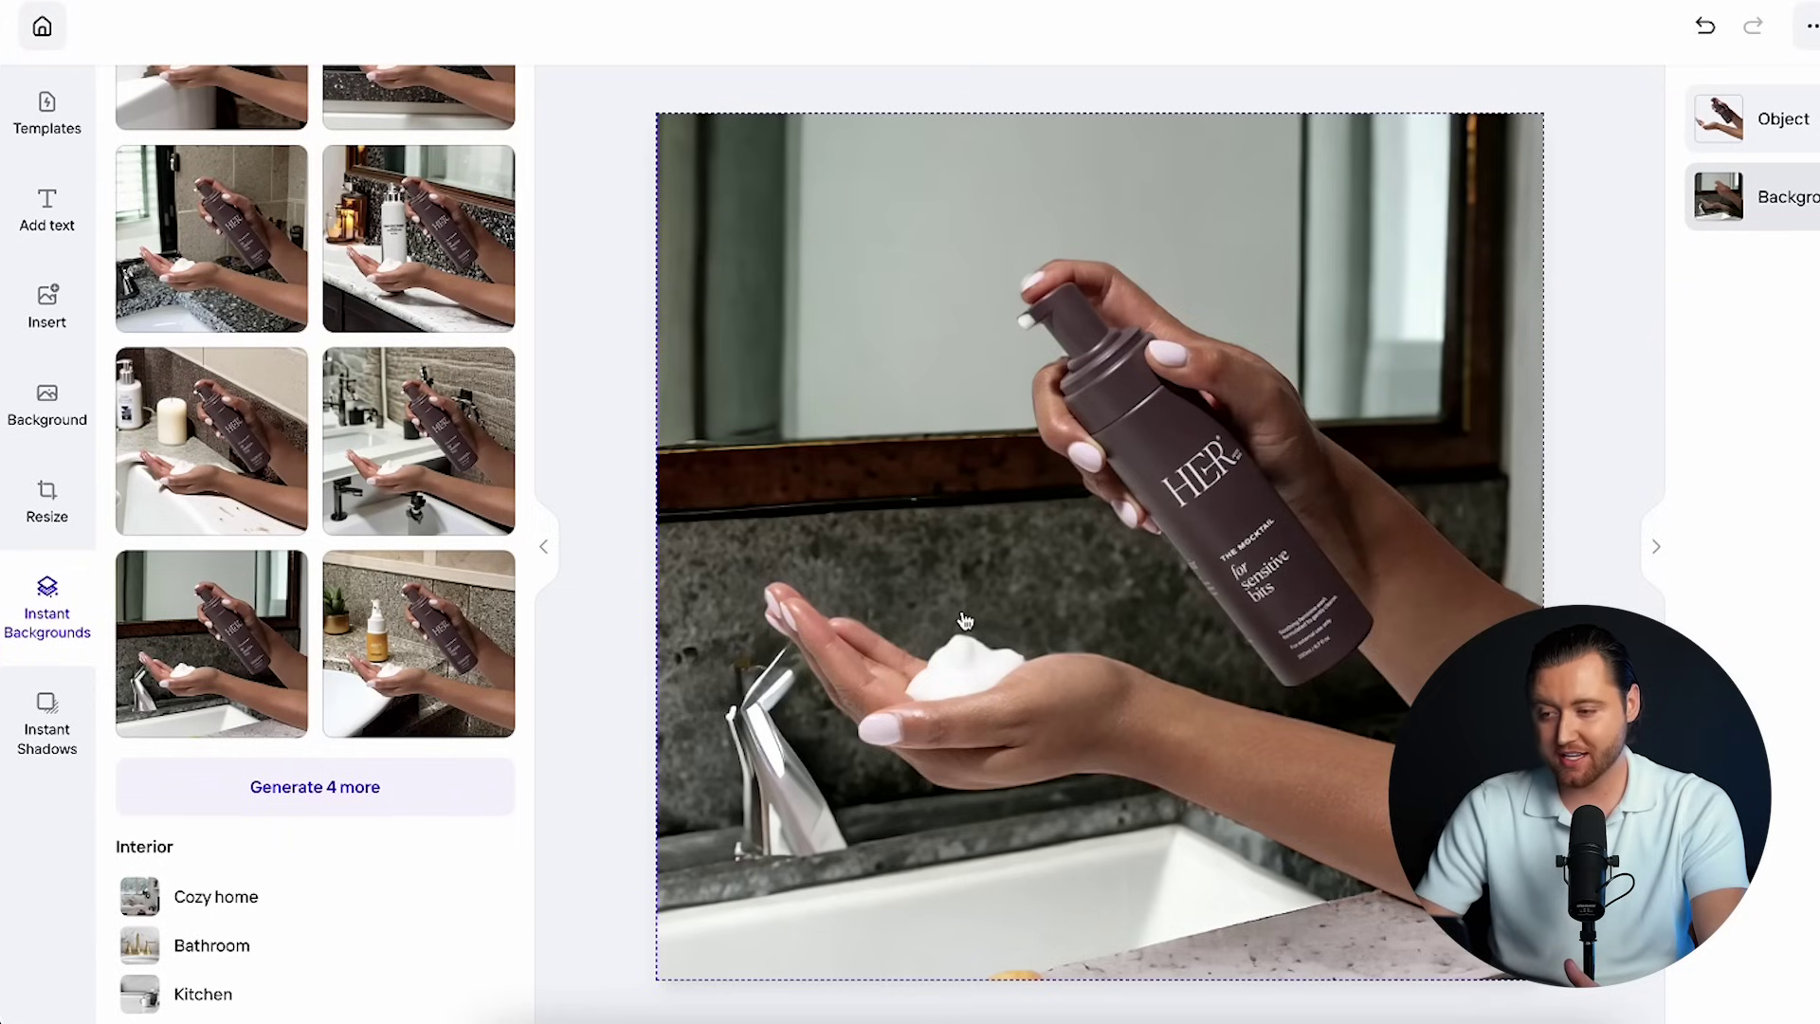
- Export the bathroom-scene image as a JPG with a cleared, renamed file name and download it
left_click(570, 605)
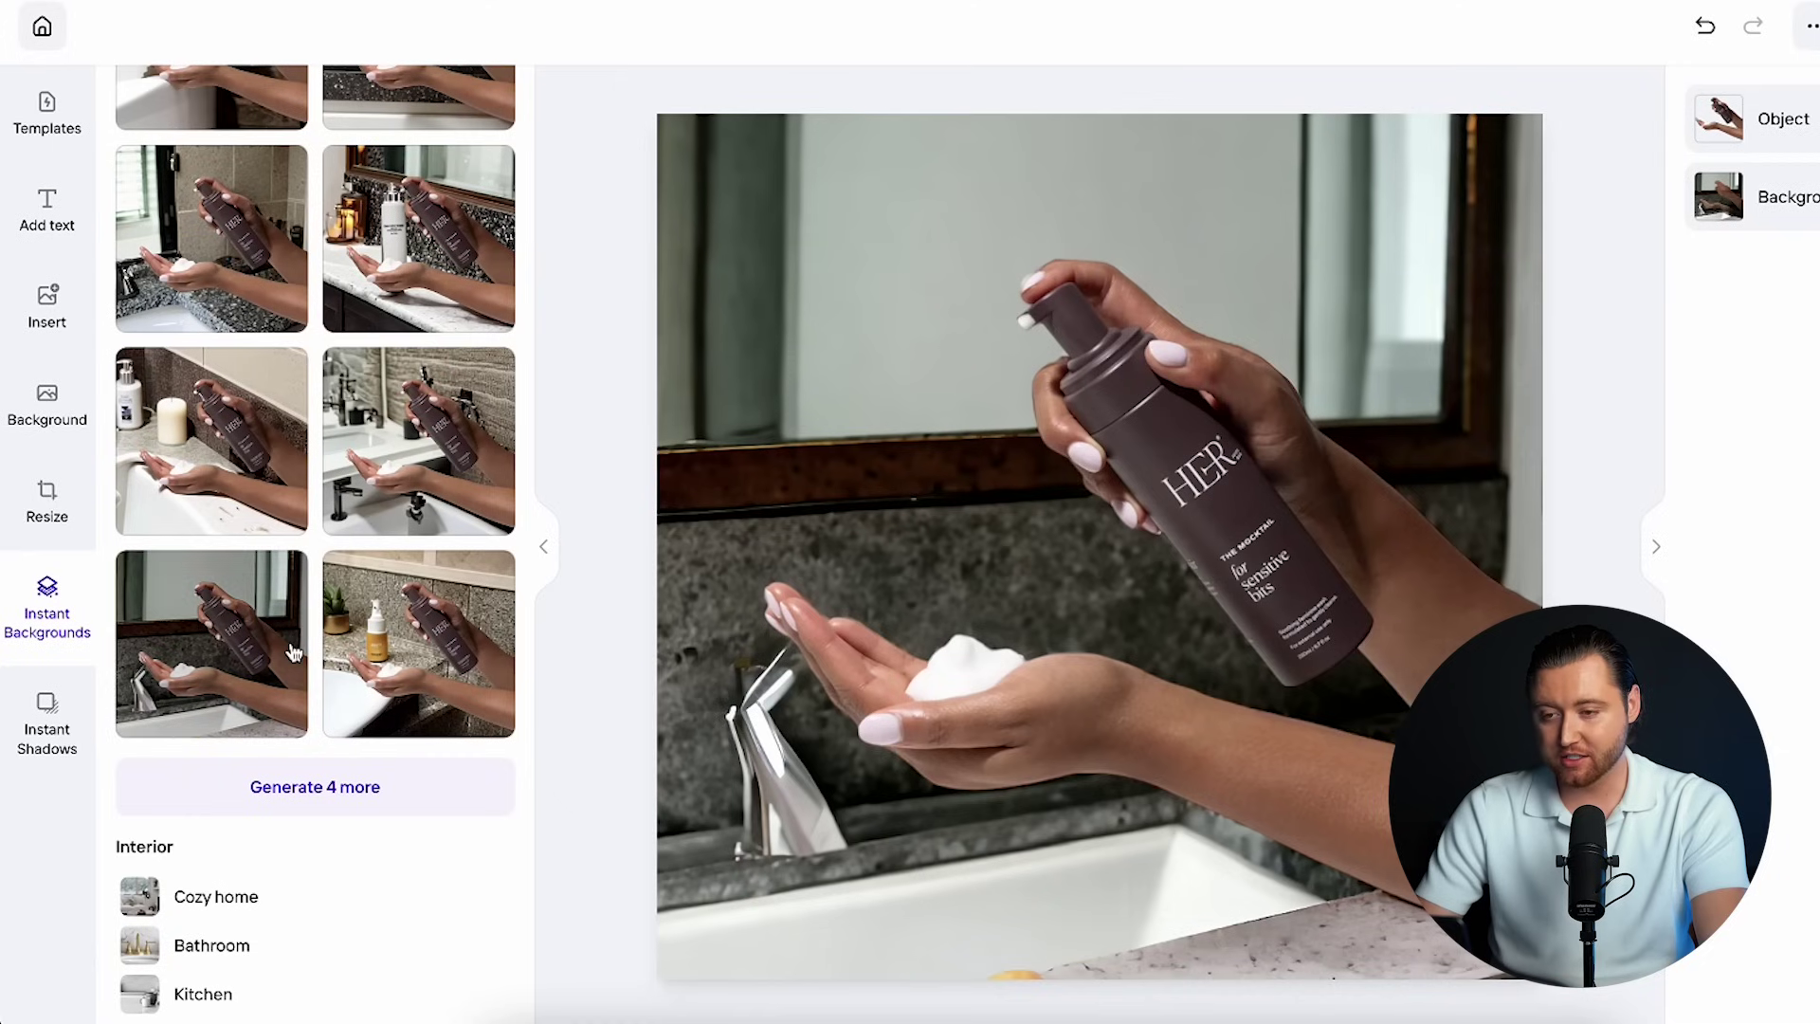
scroll(291, 652, "up", 5)
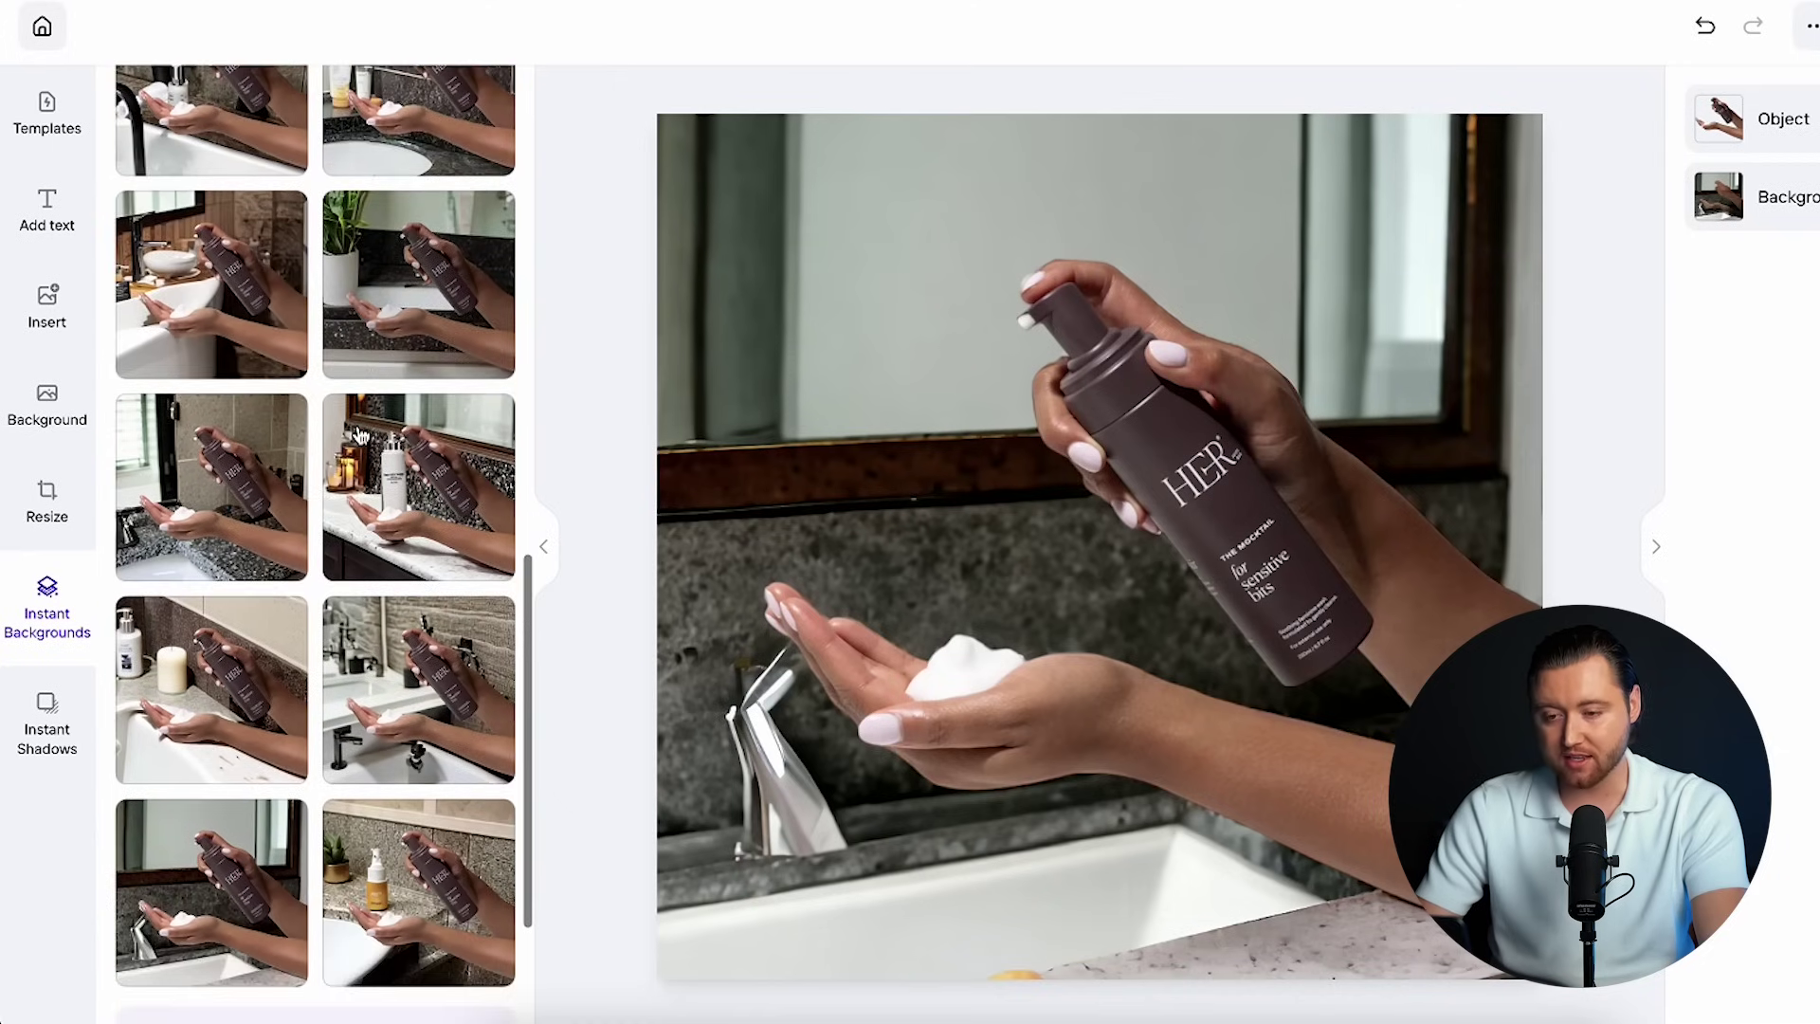
scroll(358, 436, "down", 4)
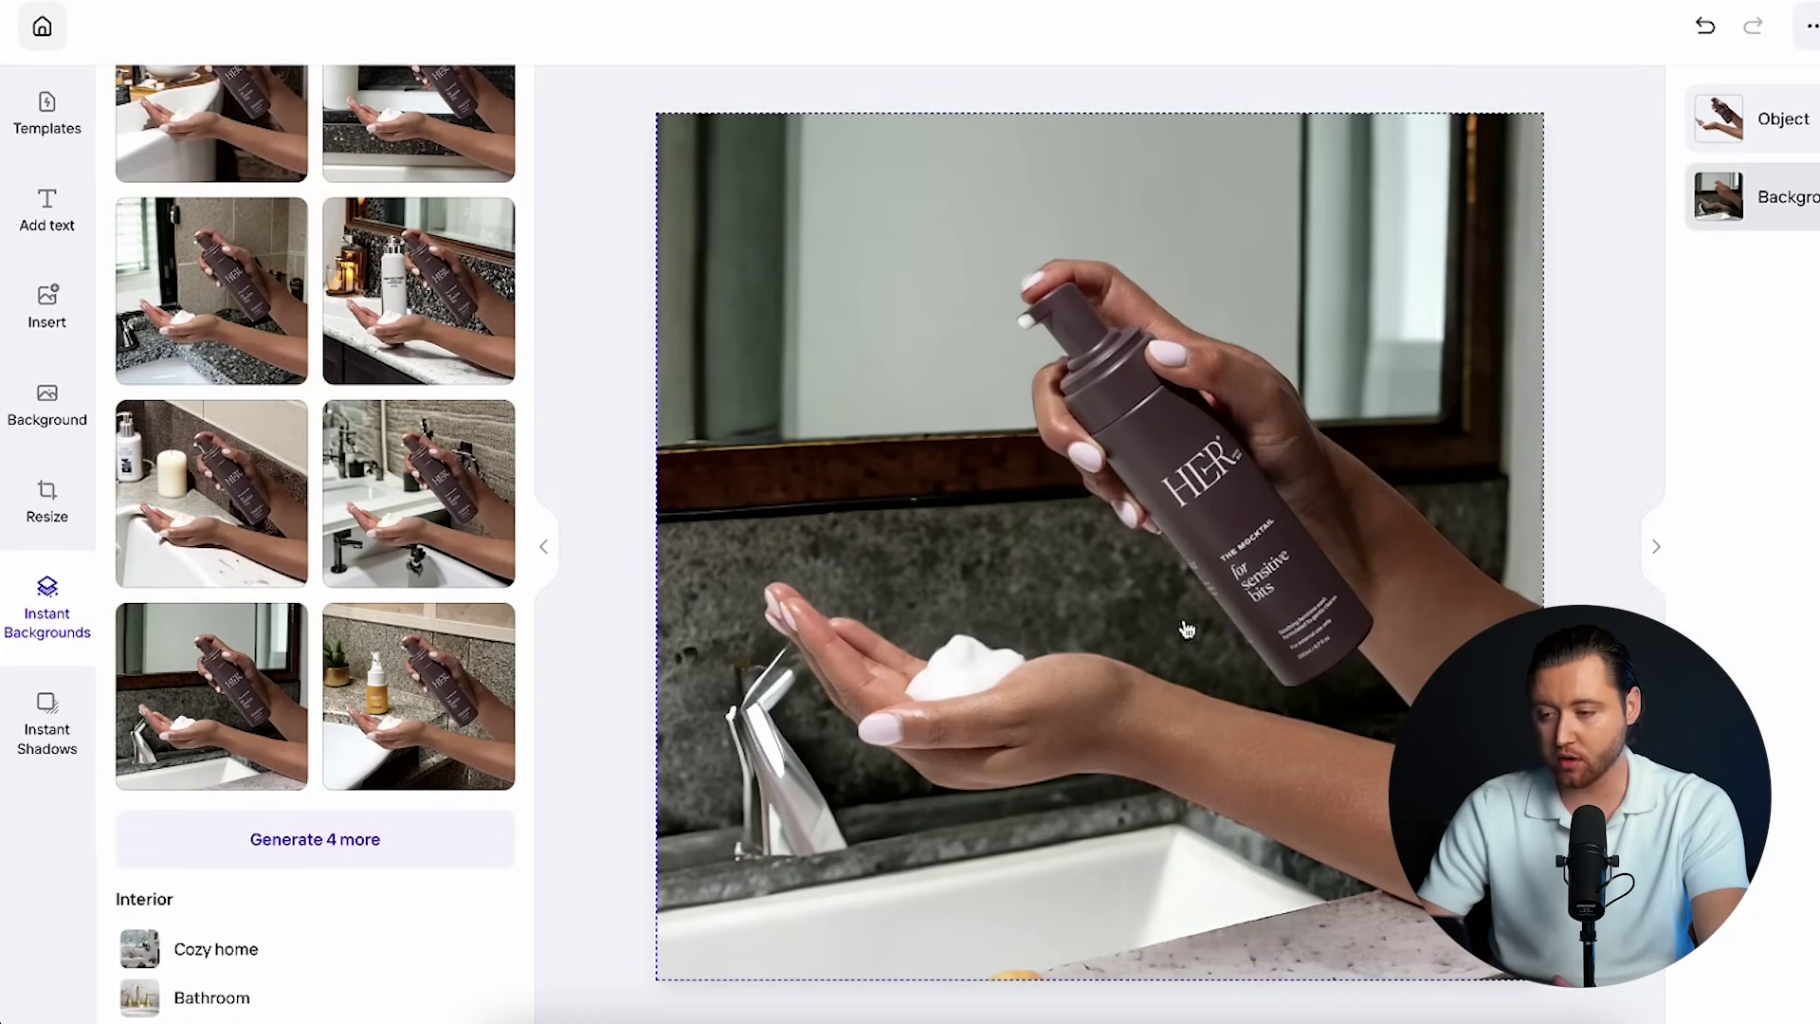
left_click(1813, 26)
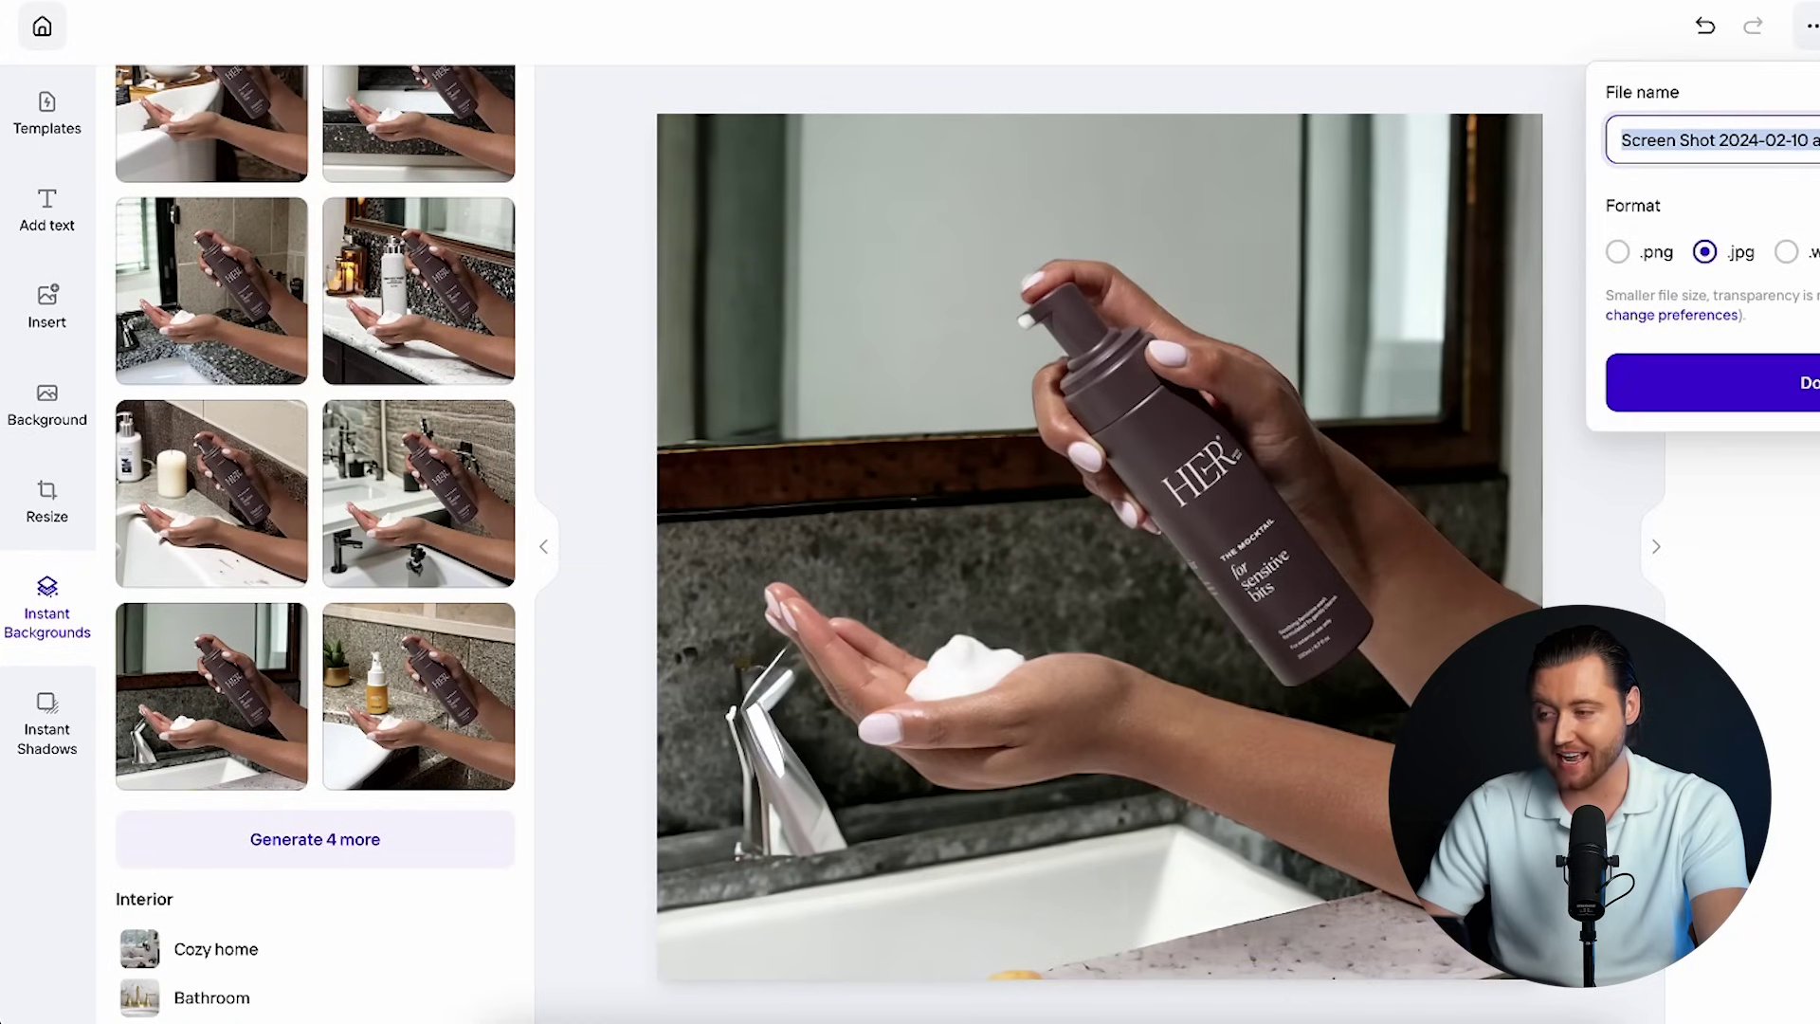
key("BackSpace")
type("Bath")
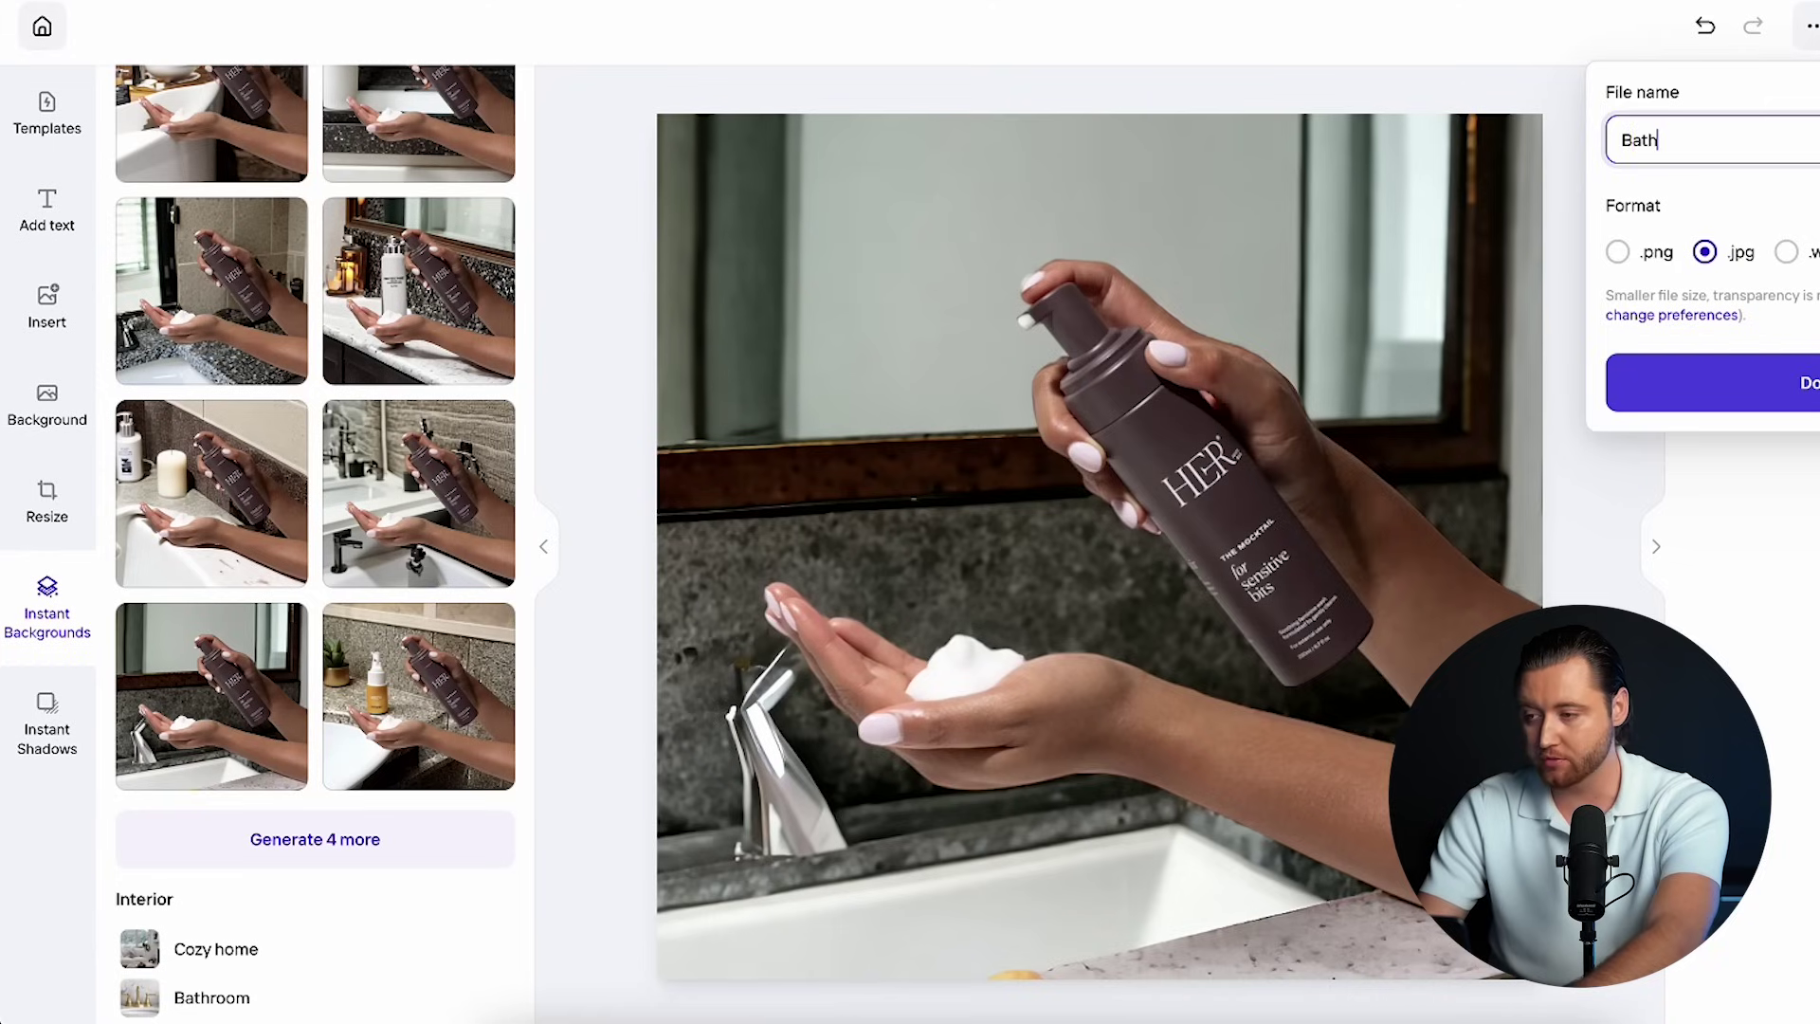
left_click(1763, 382)
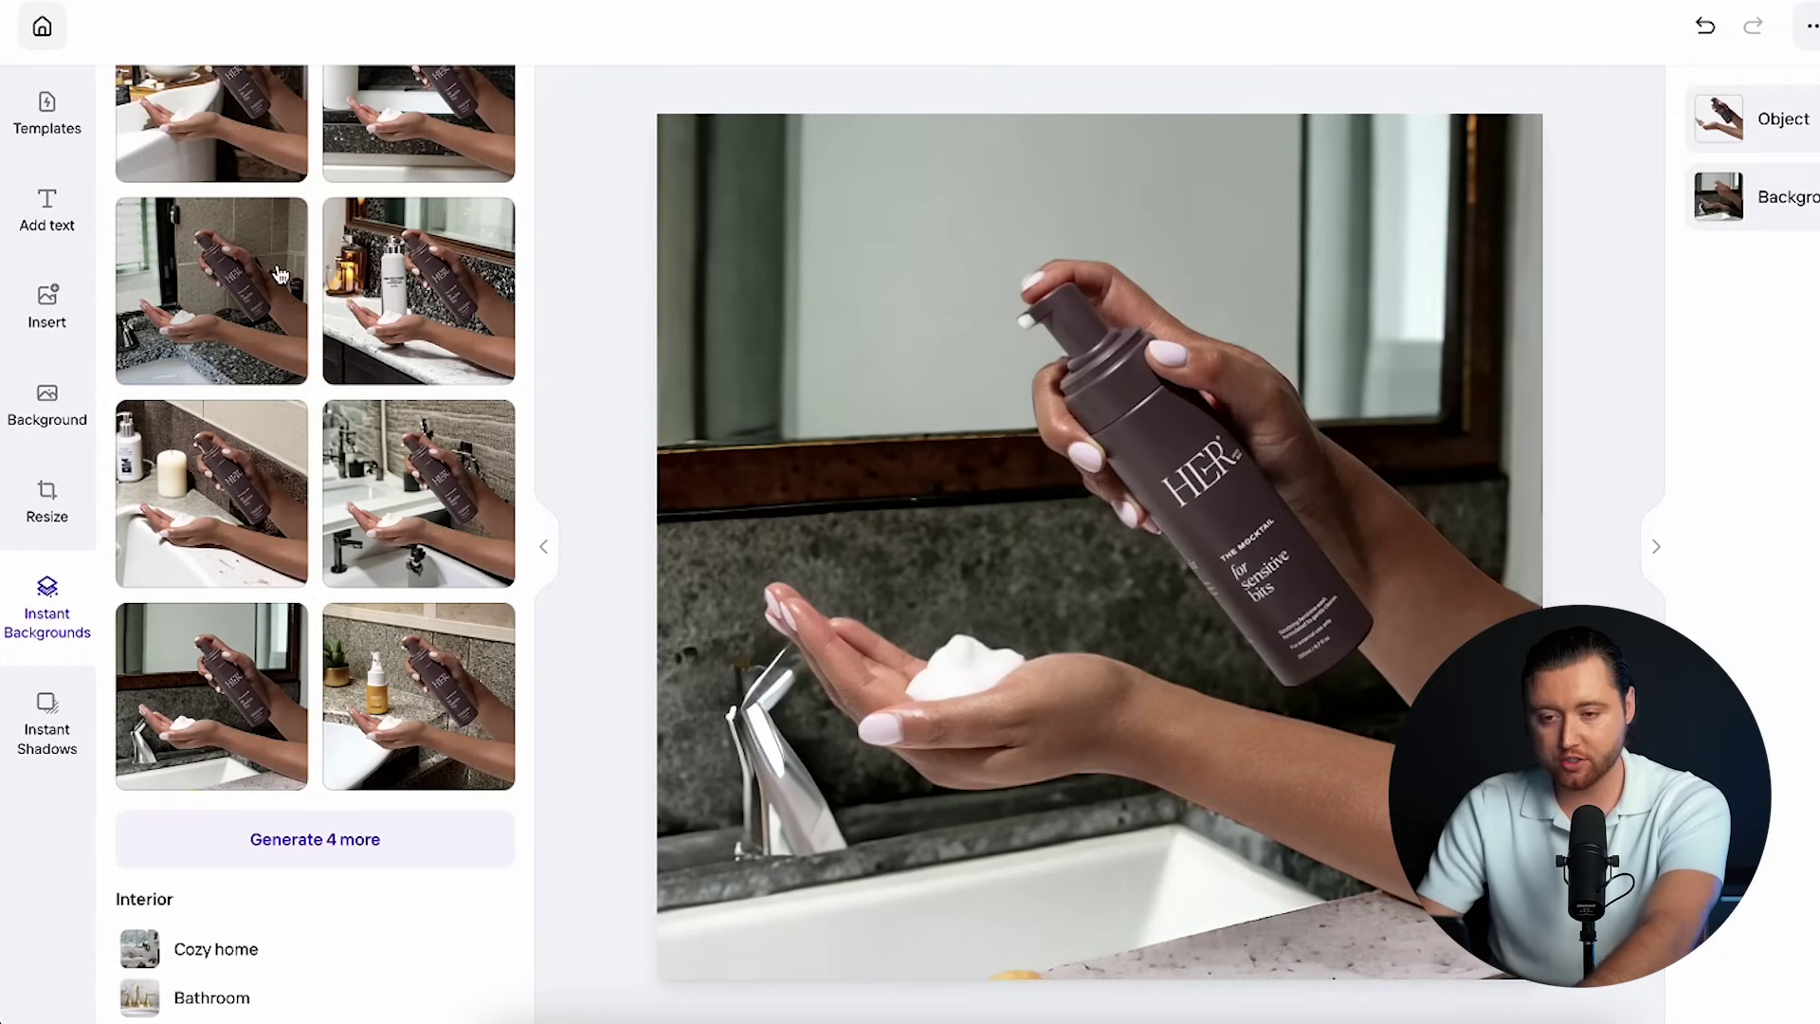
- Replace the hand-and-bottle object with a new HER bottle image
left_click(62, 426)
scroll(377, 427, "down", 3)
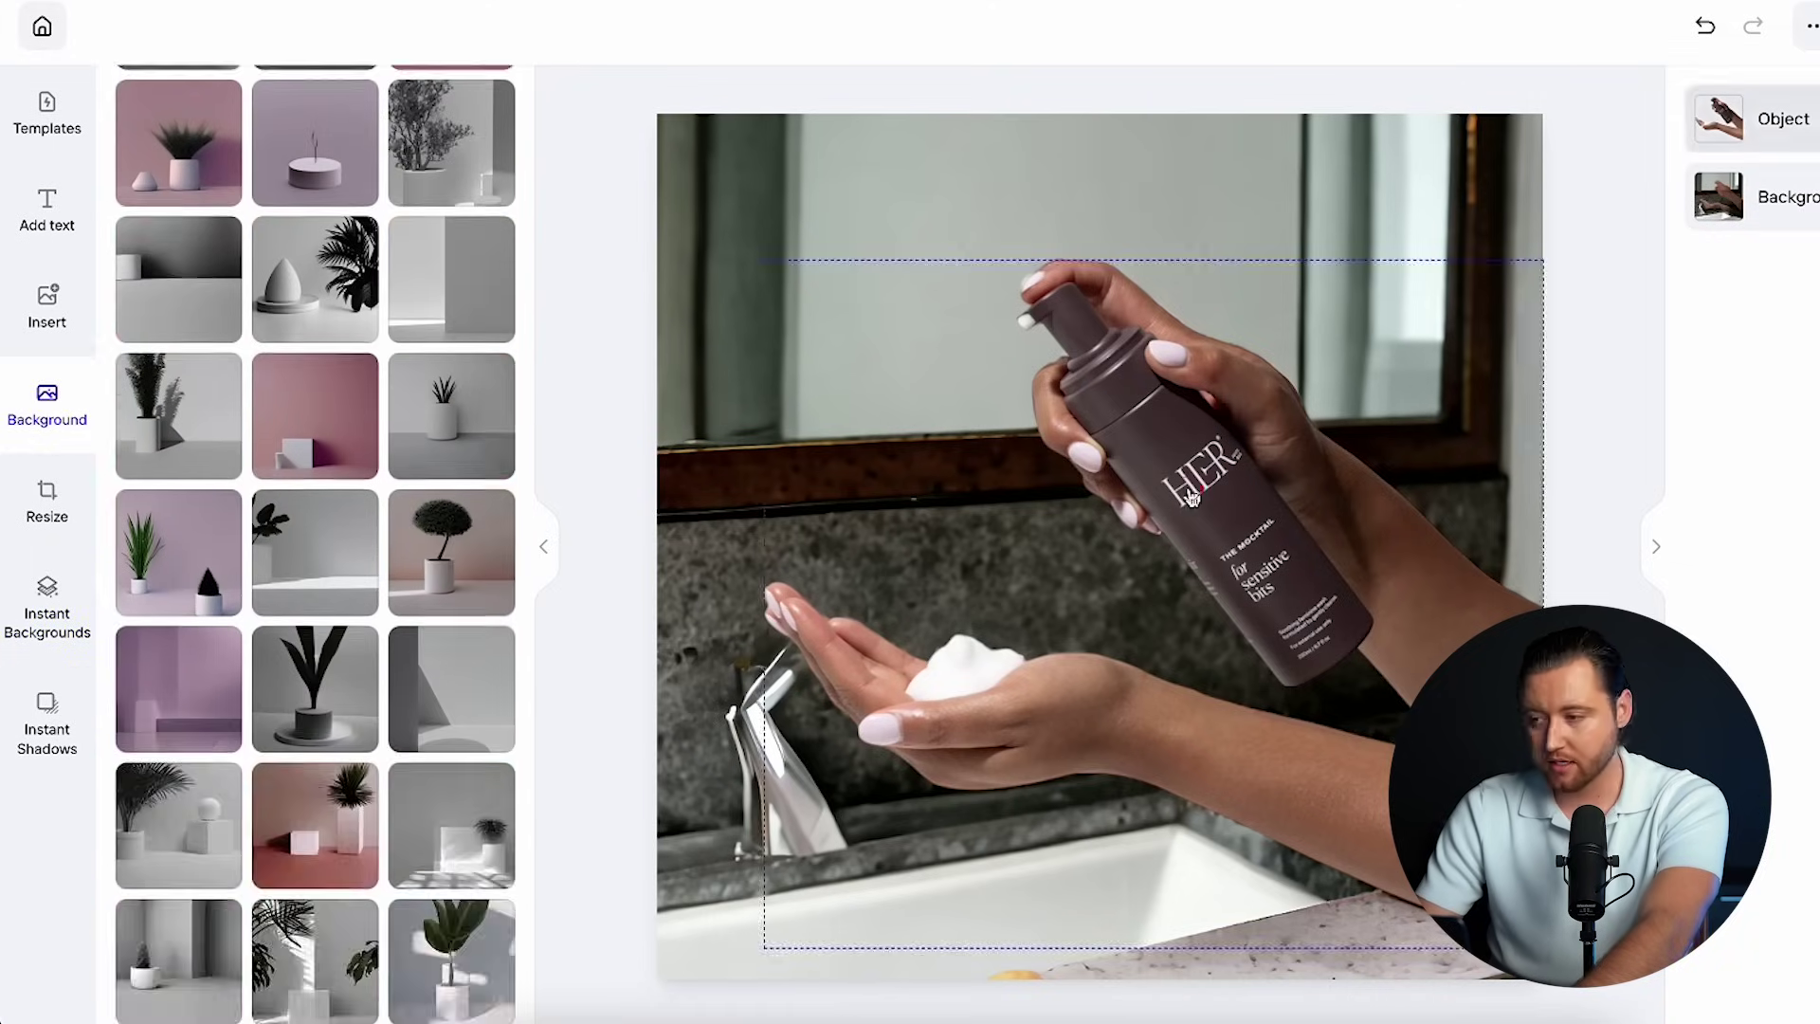
left_click(1191, 496)
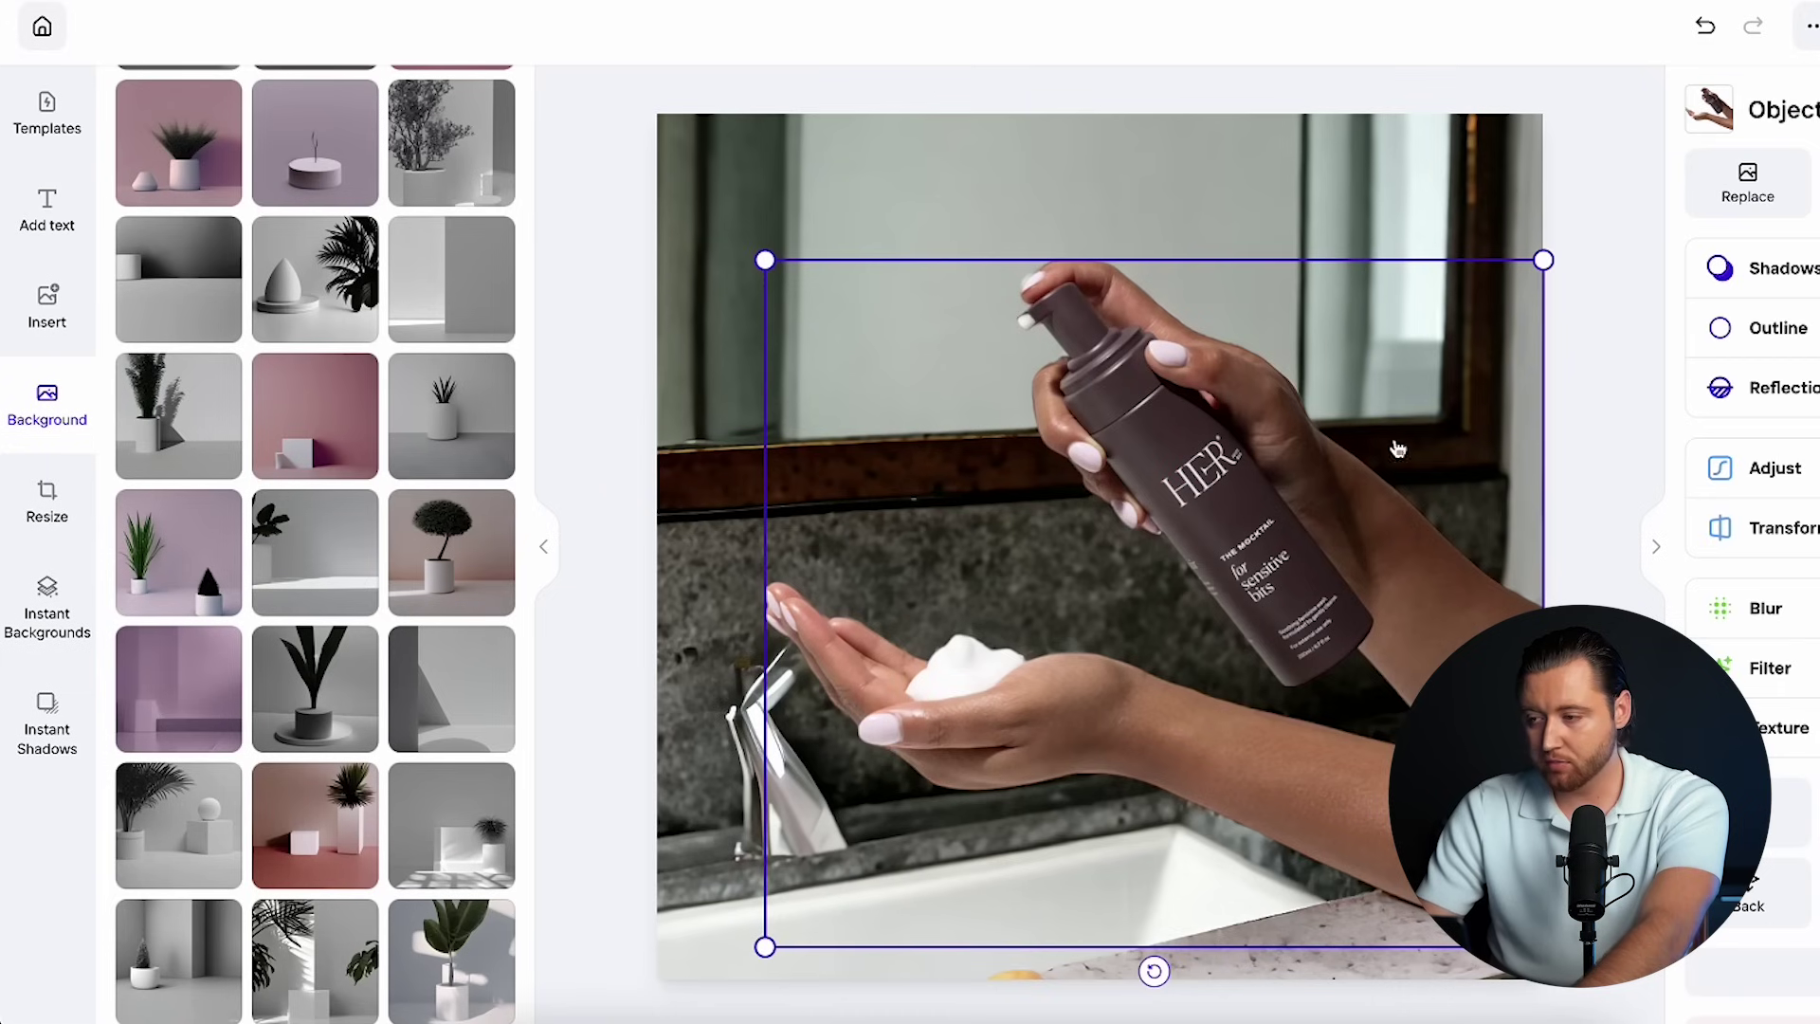
left_click(1748, 189)
left_click(522, 1013)
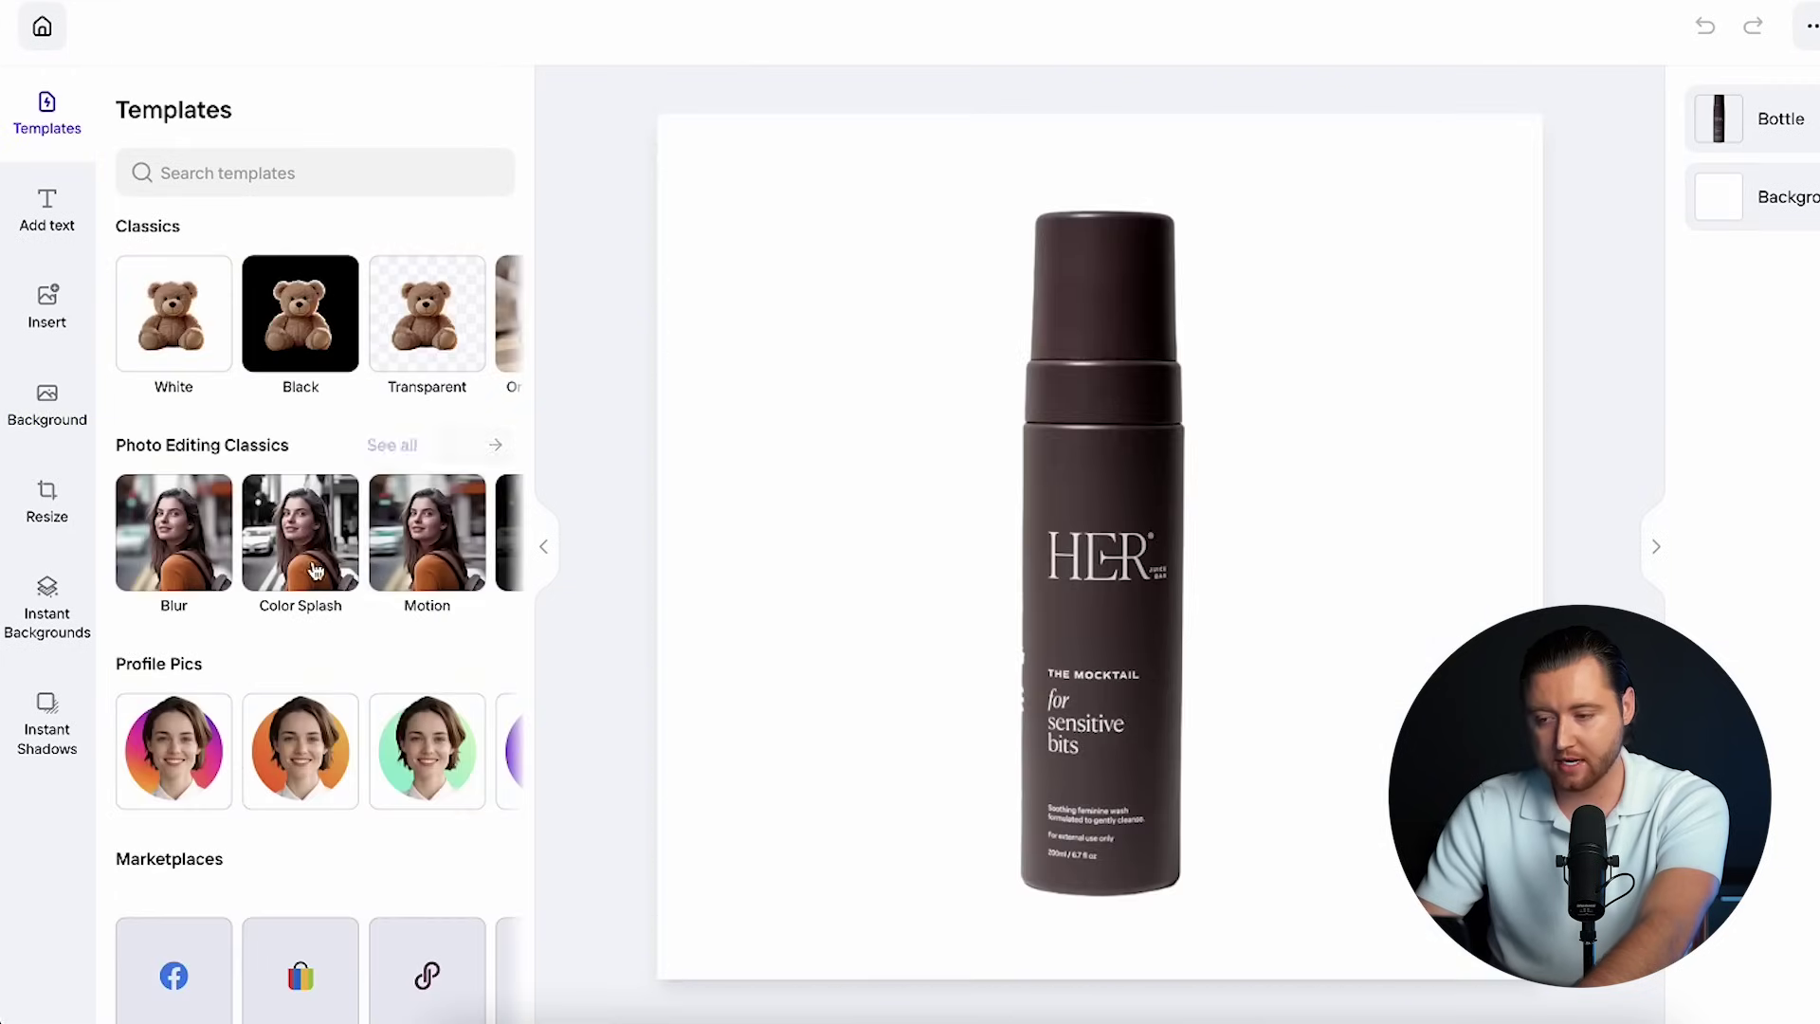
scroll(280, 695, "down", 2)
- Apply a Marble Countertop scene backdrop behind the bottle and view the result
left_click(57, 412)
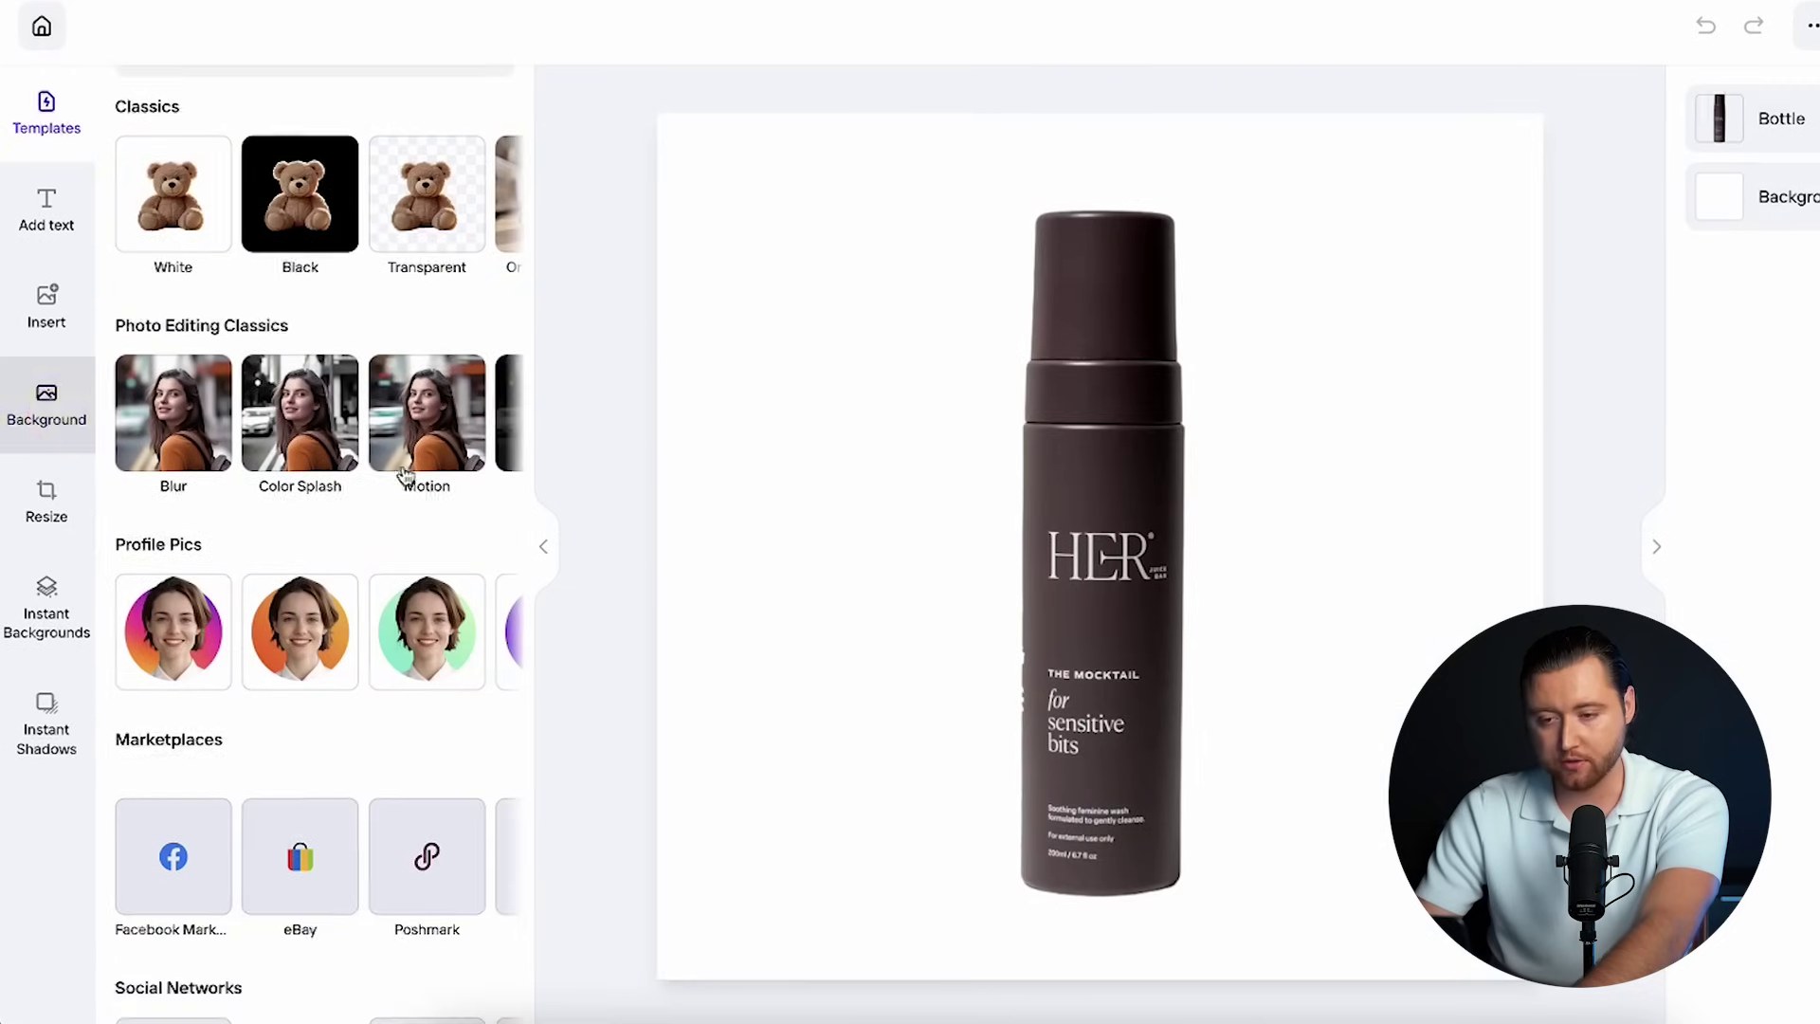
scroll(326, 674, "down", 3)
scroll(305, 767, "down", 2)
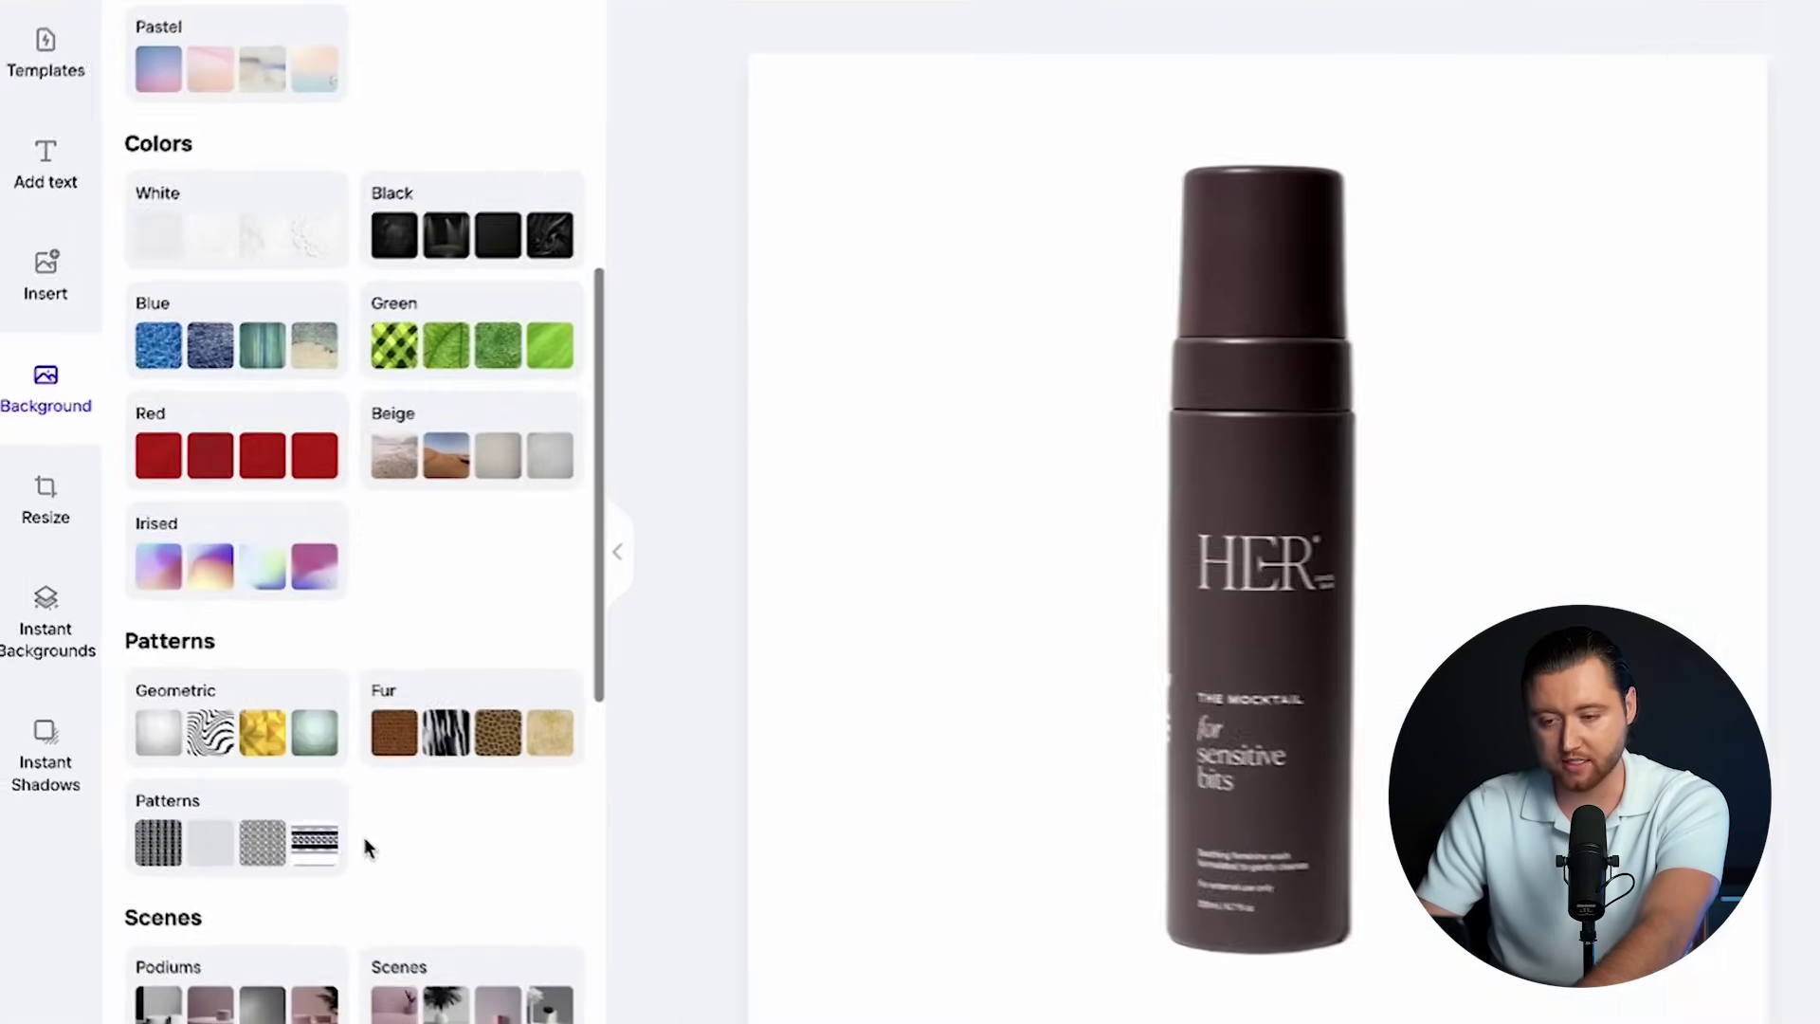
scroll(366, 846, "down", 5)
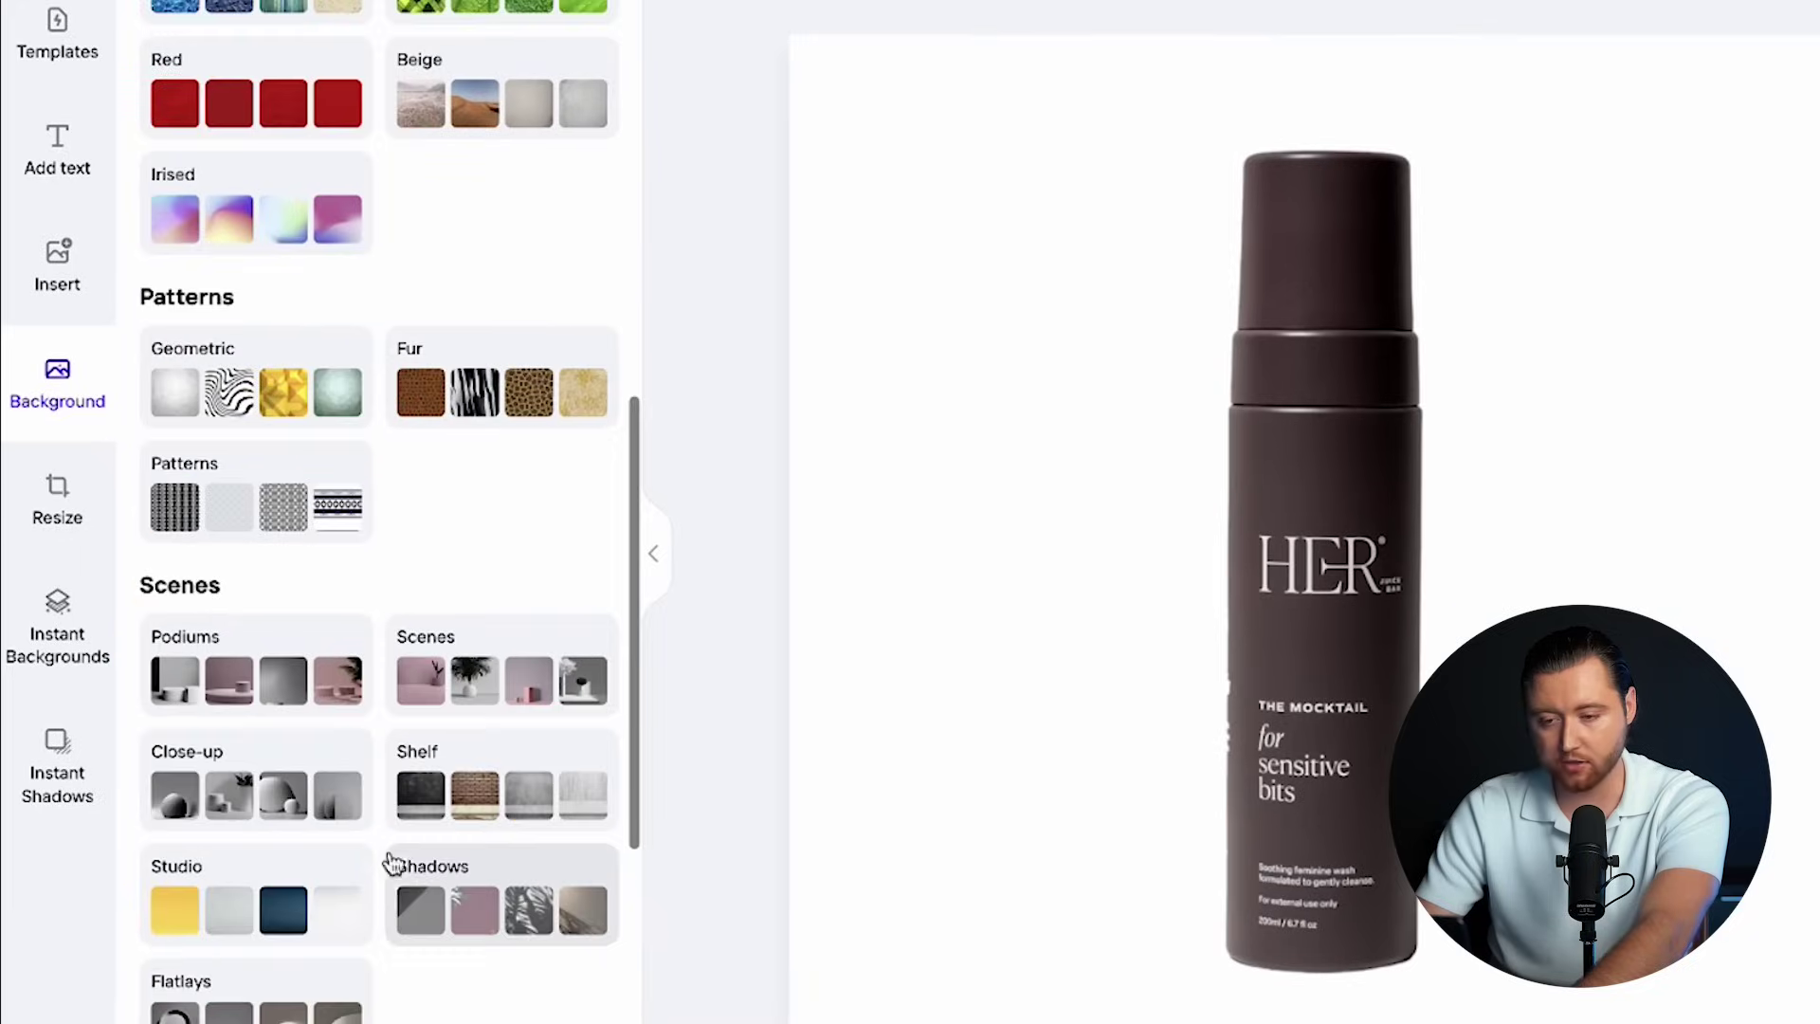
left_click(594, 677)
scroll(459, 717, "down", 2)
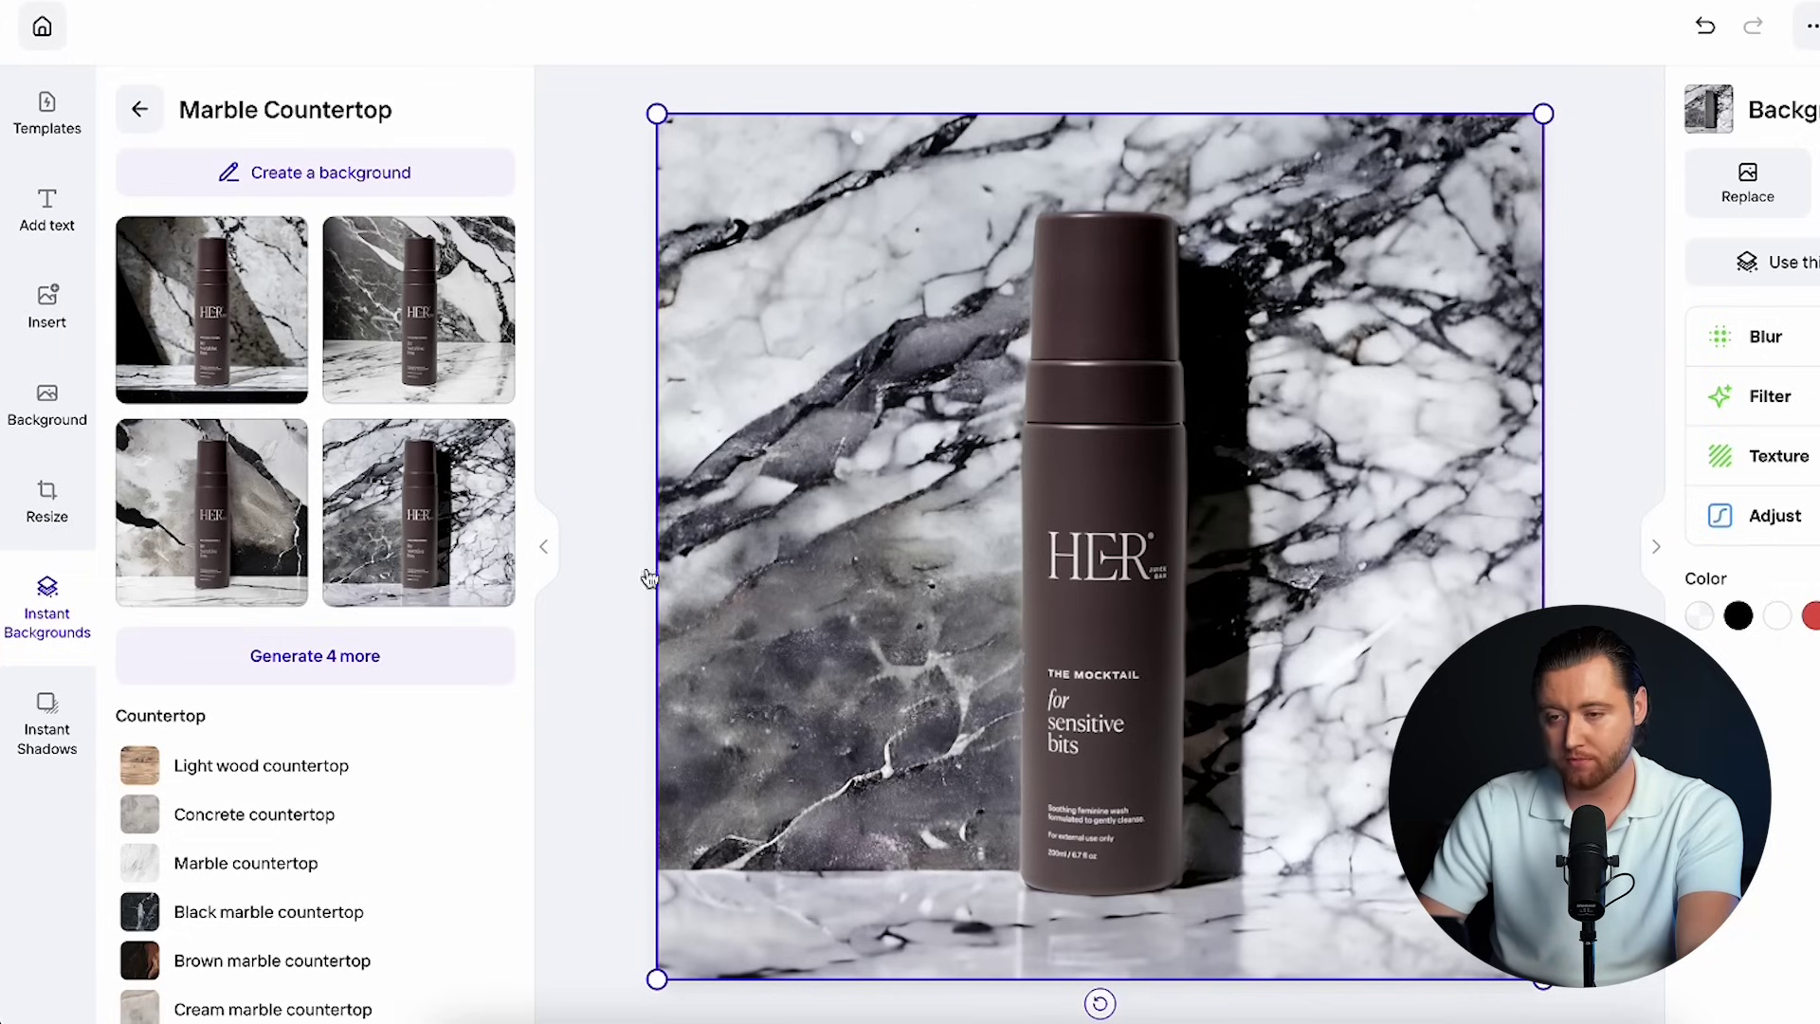
left_click(607, 472)
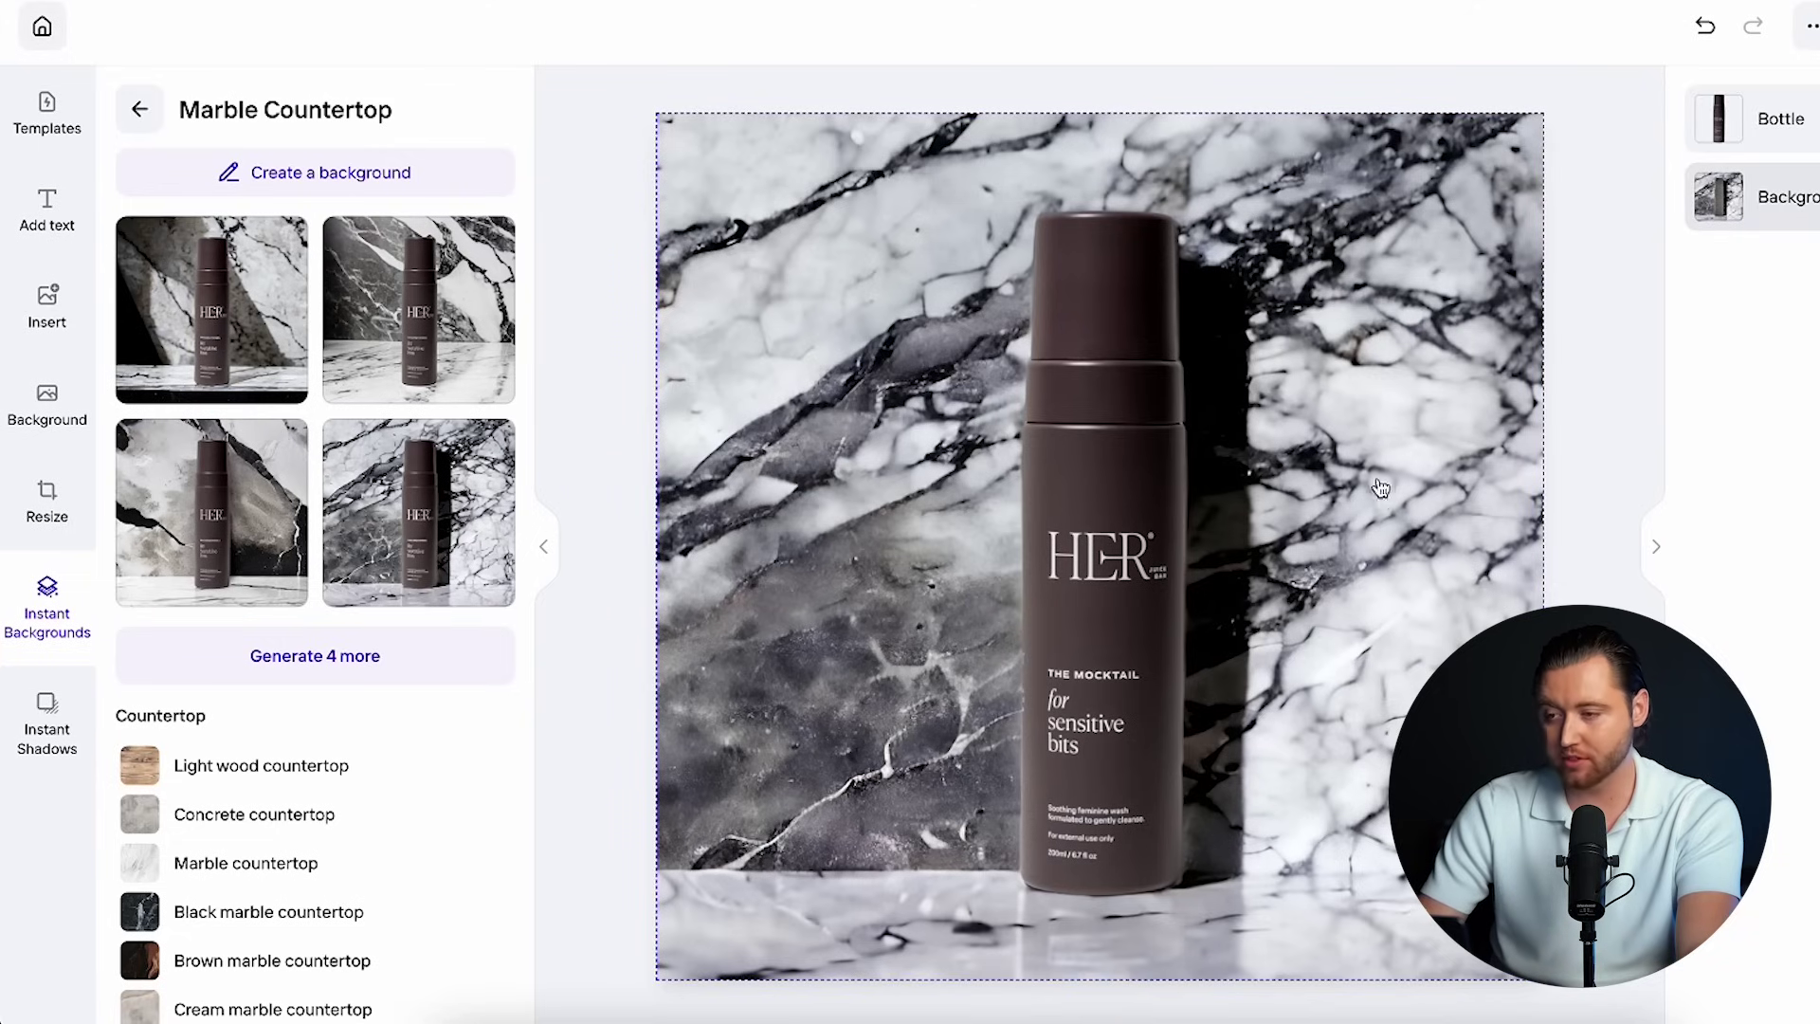
left_click(617, 412)
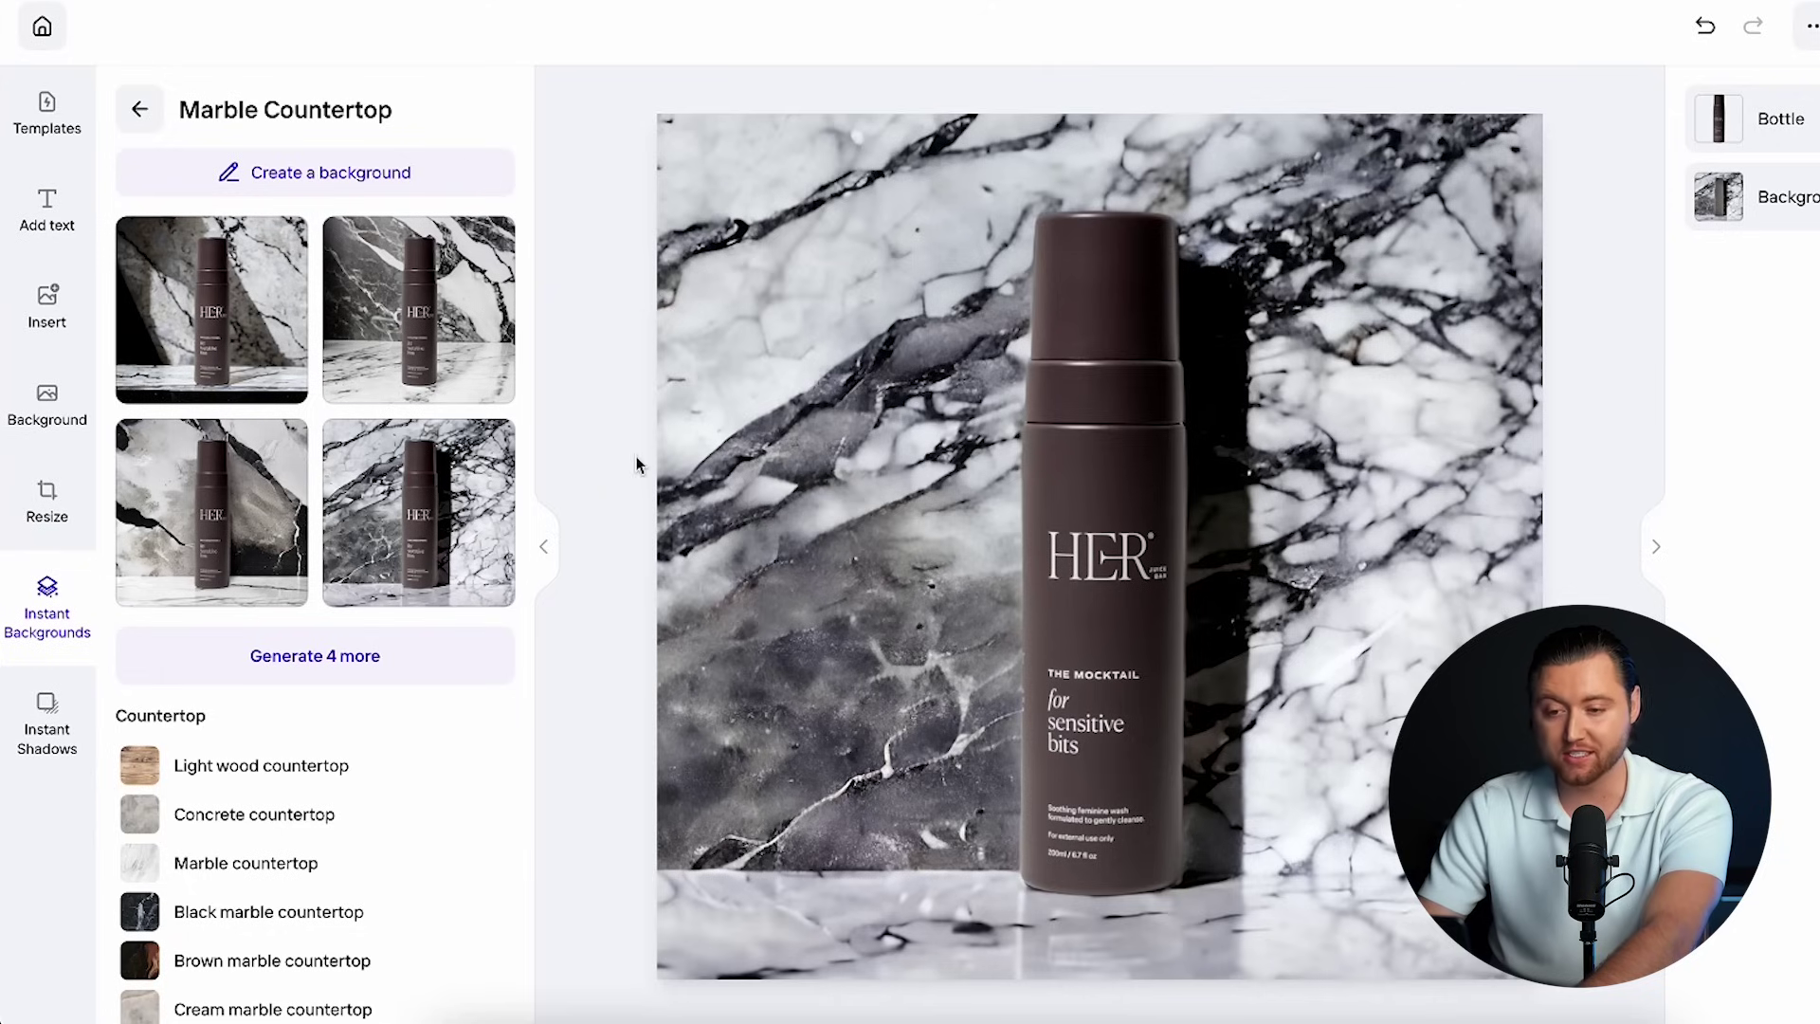
- Switch to another marble variant, then start Creatify's URL-to-video ad maker for a new video
left_click(220, 545)
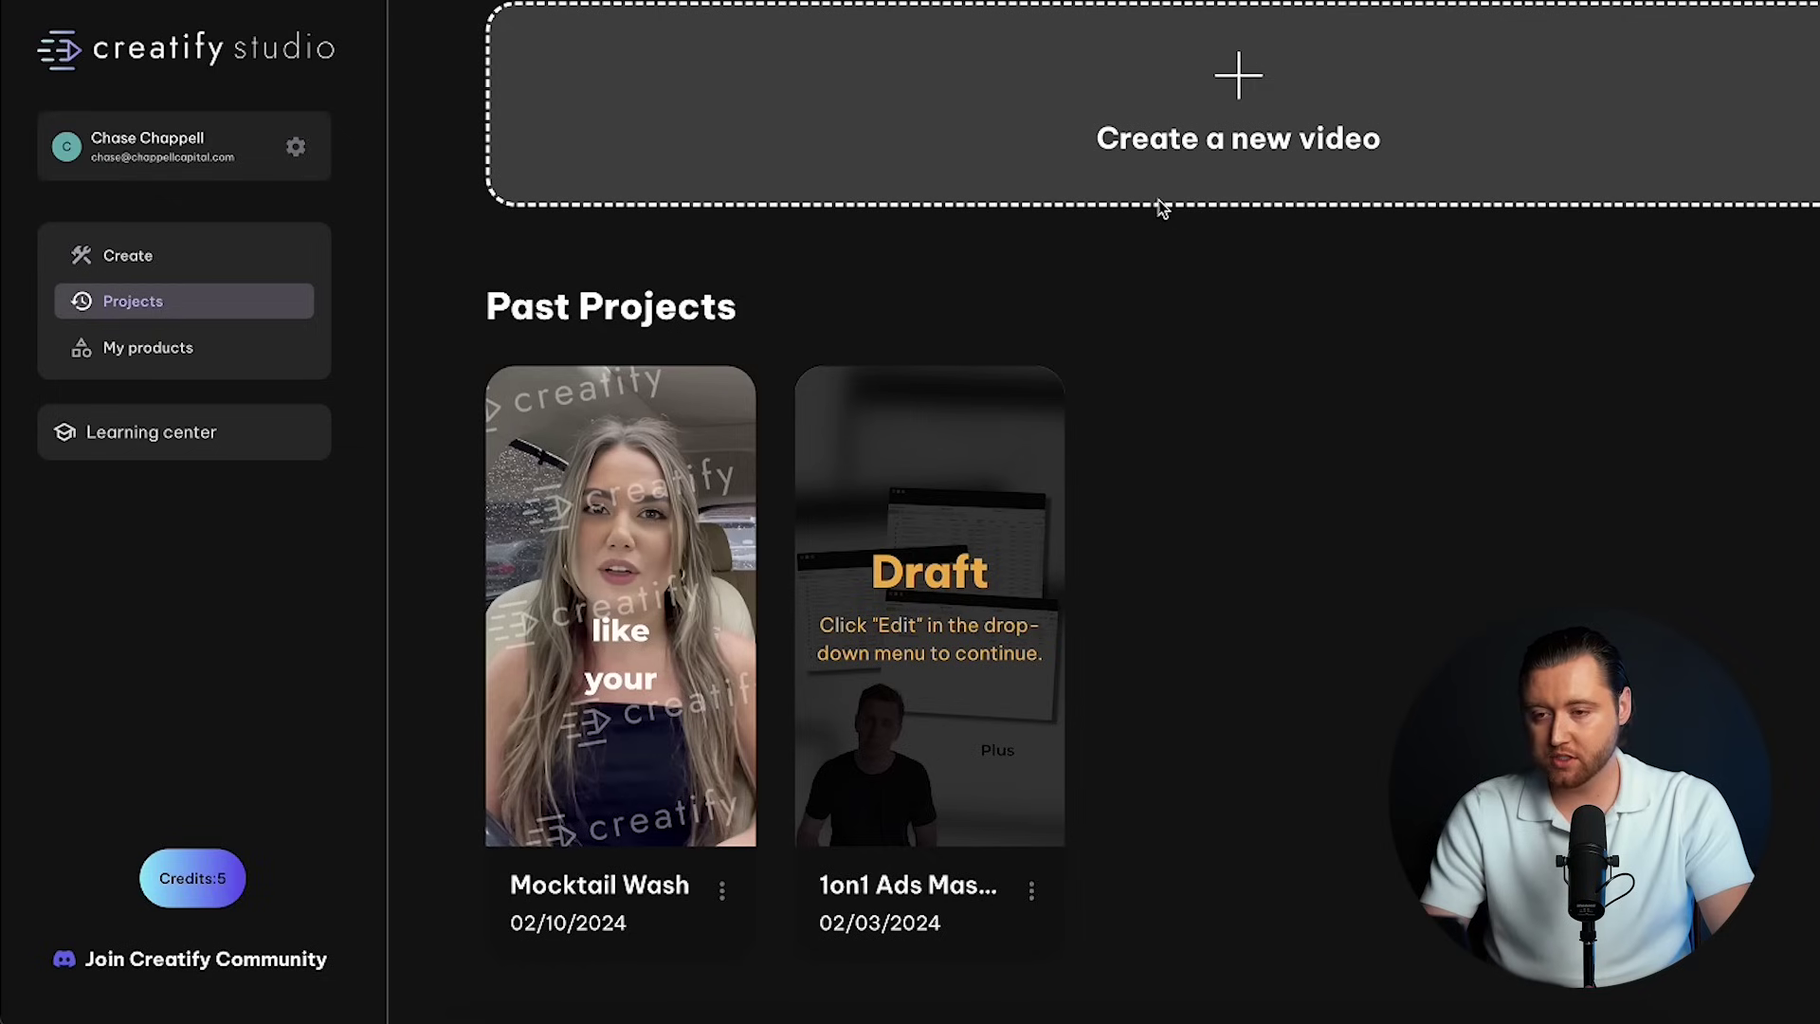
left_click(1159, 200)
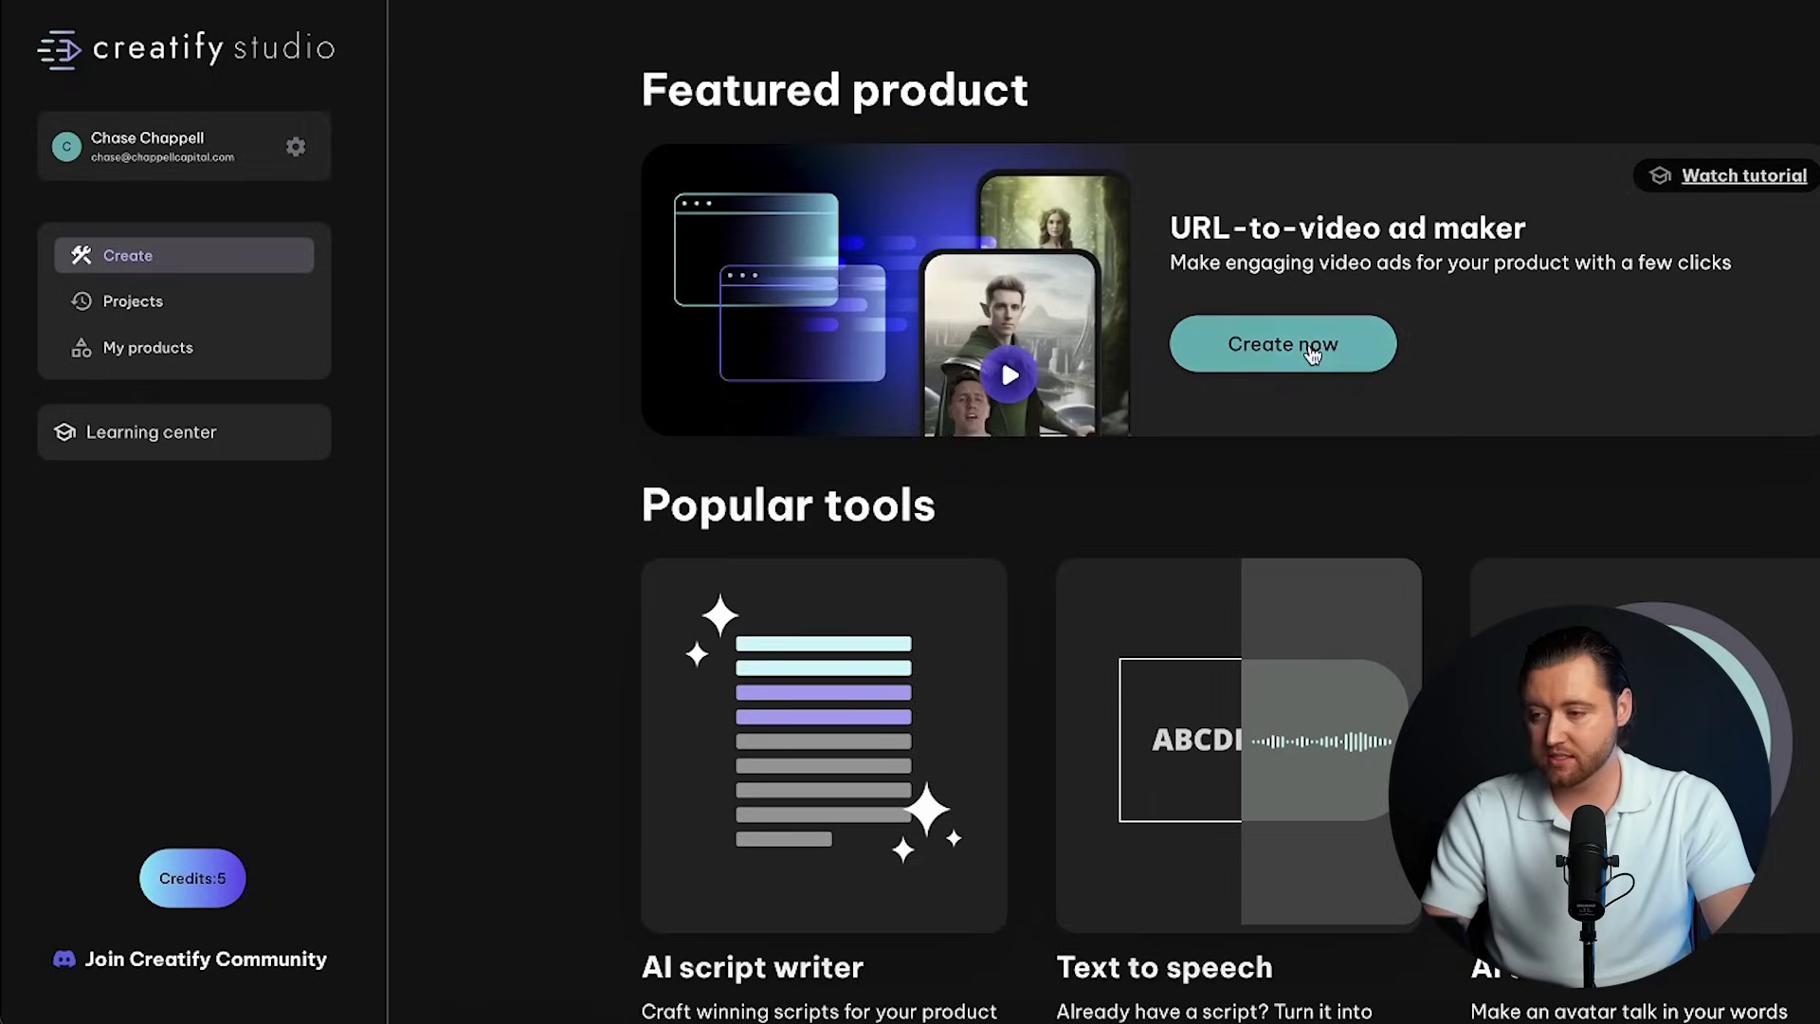
left_click(1251, 345)
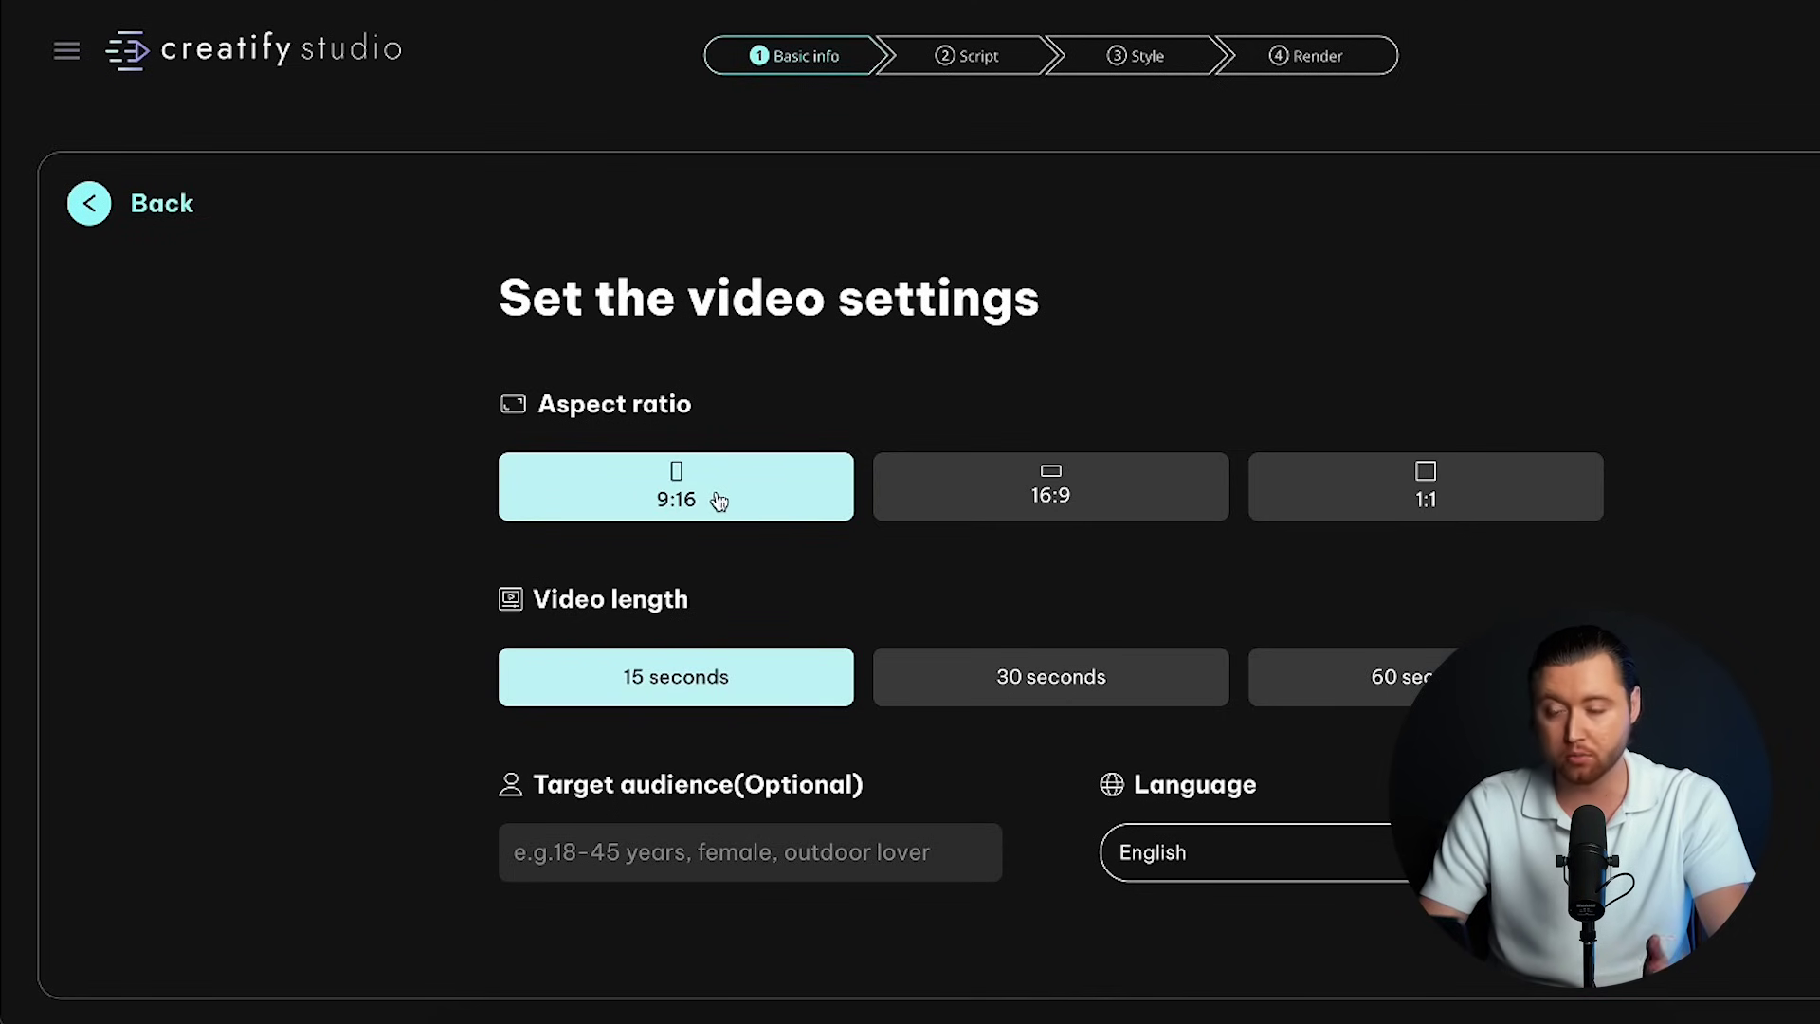
- Enter 'Female Aged 18-45' as the ad's target audience
left_click(692, 845)
type("Female ")
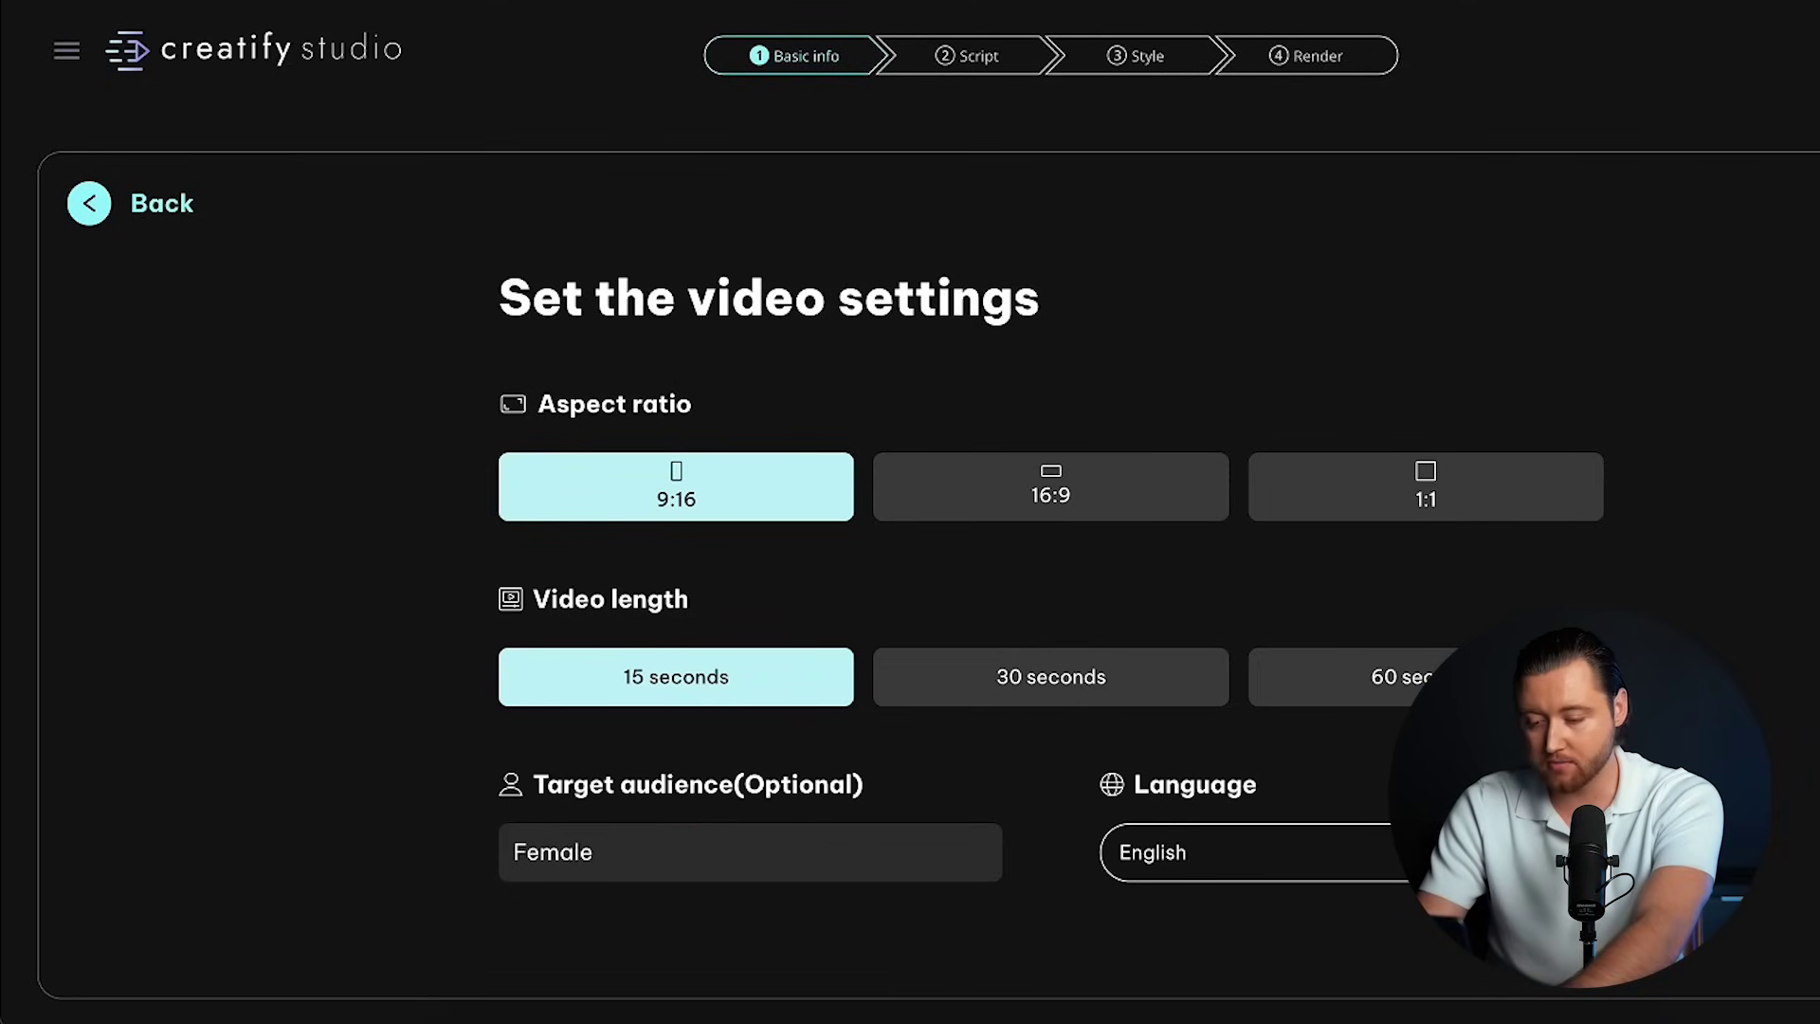
type("Aged 18-")
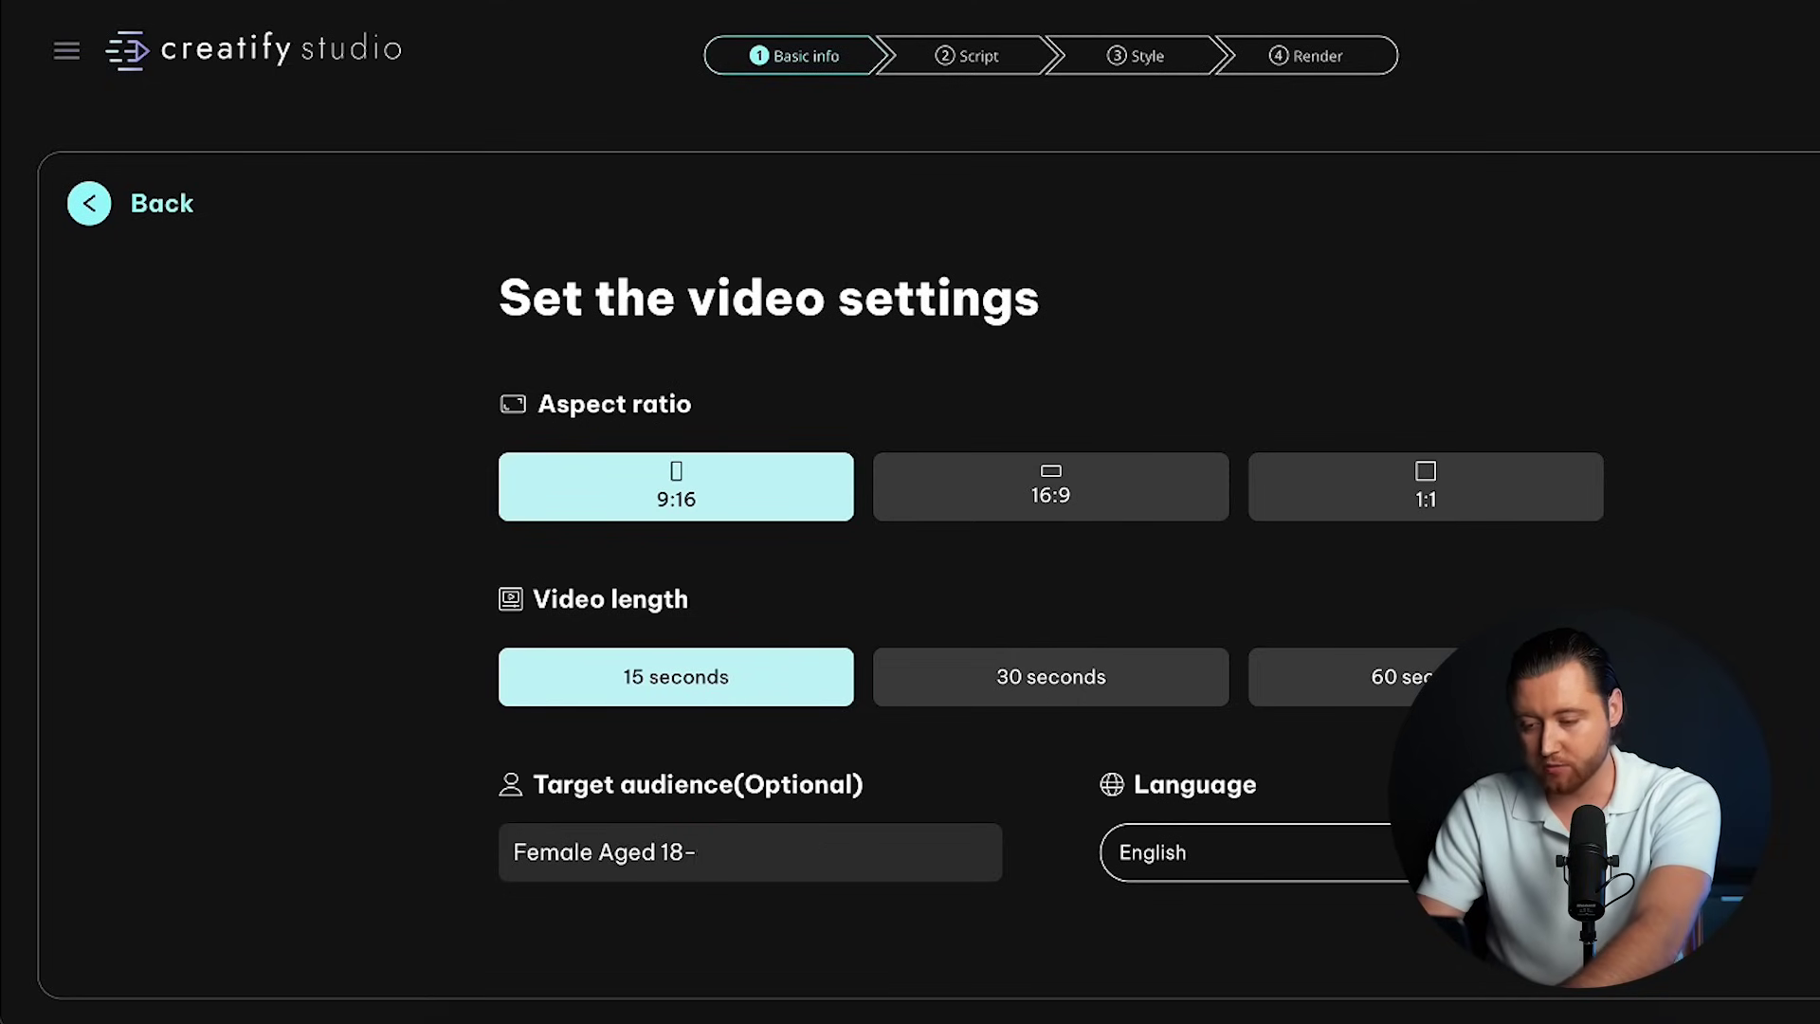
type("45")
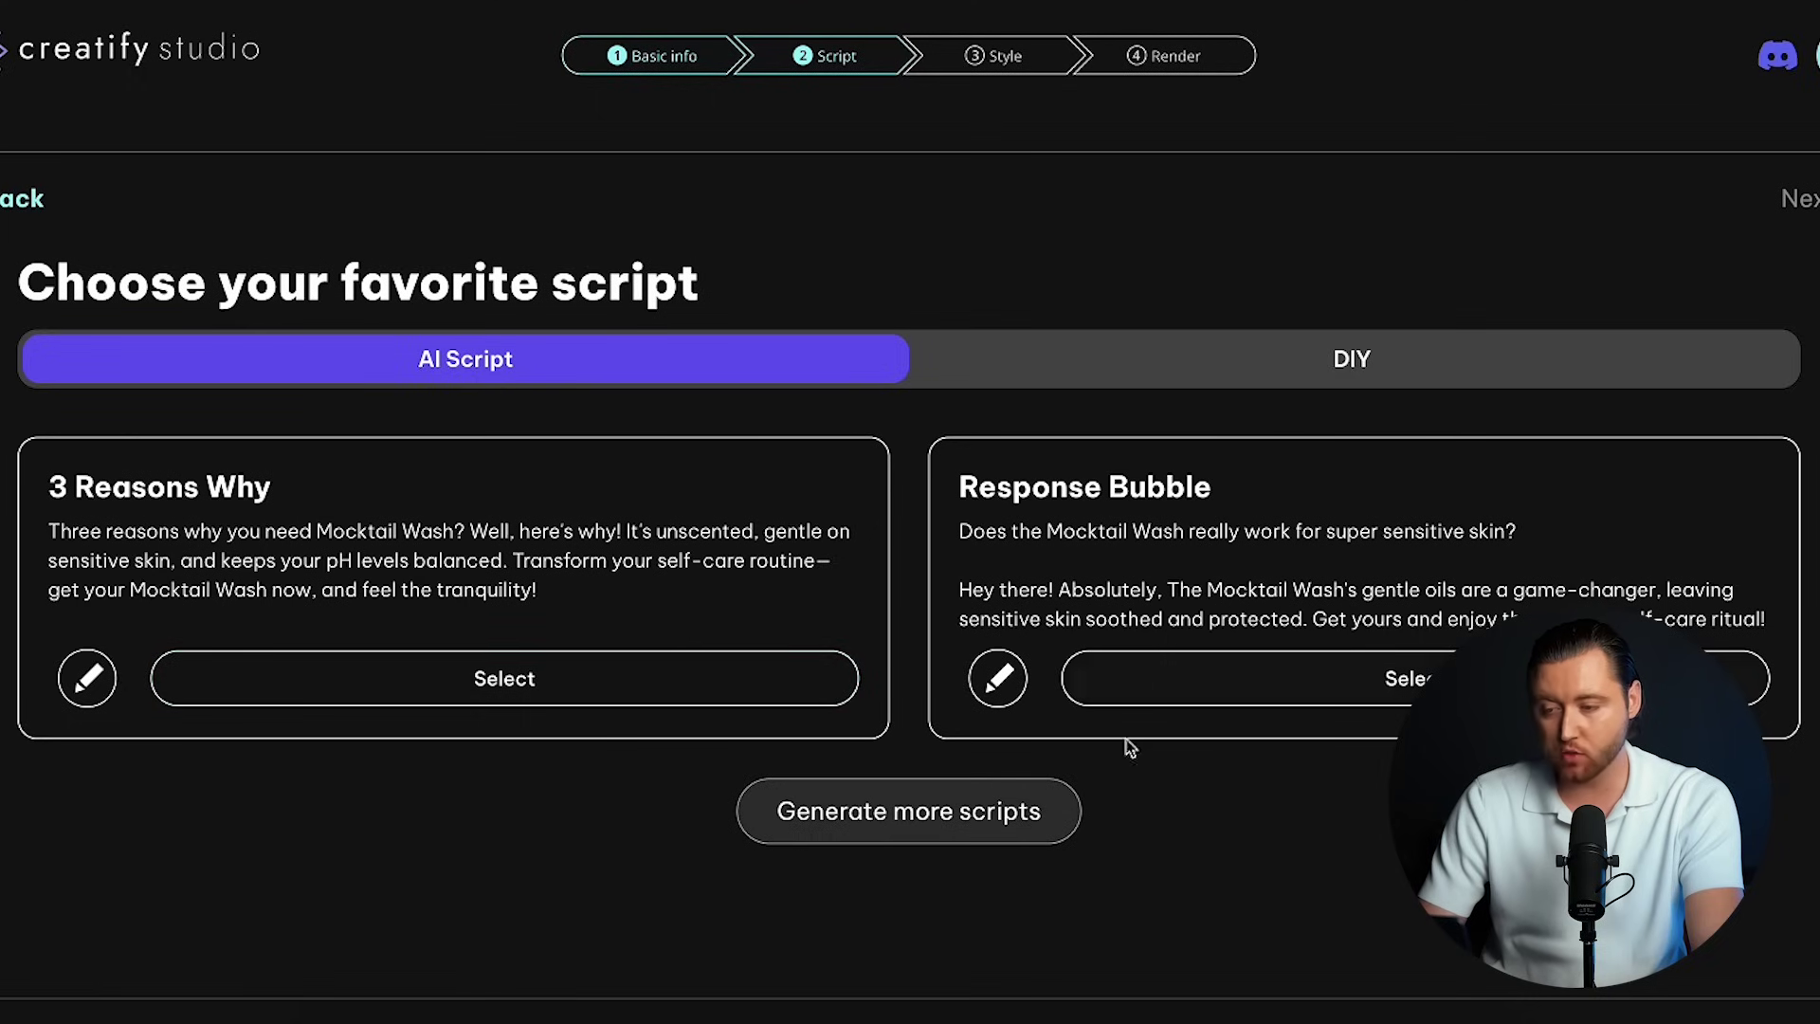
- Select the 3 Reasons Why script and choose the Full Screen visual style for the avatar video
left_click(612, 703)
left_click(1795, 199)
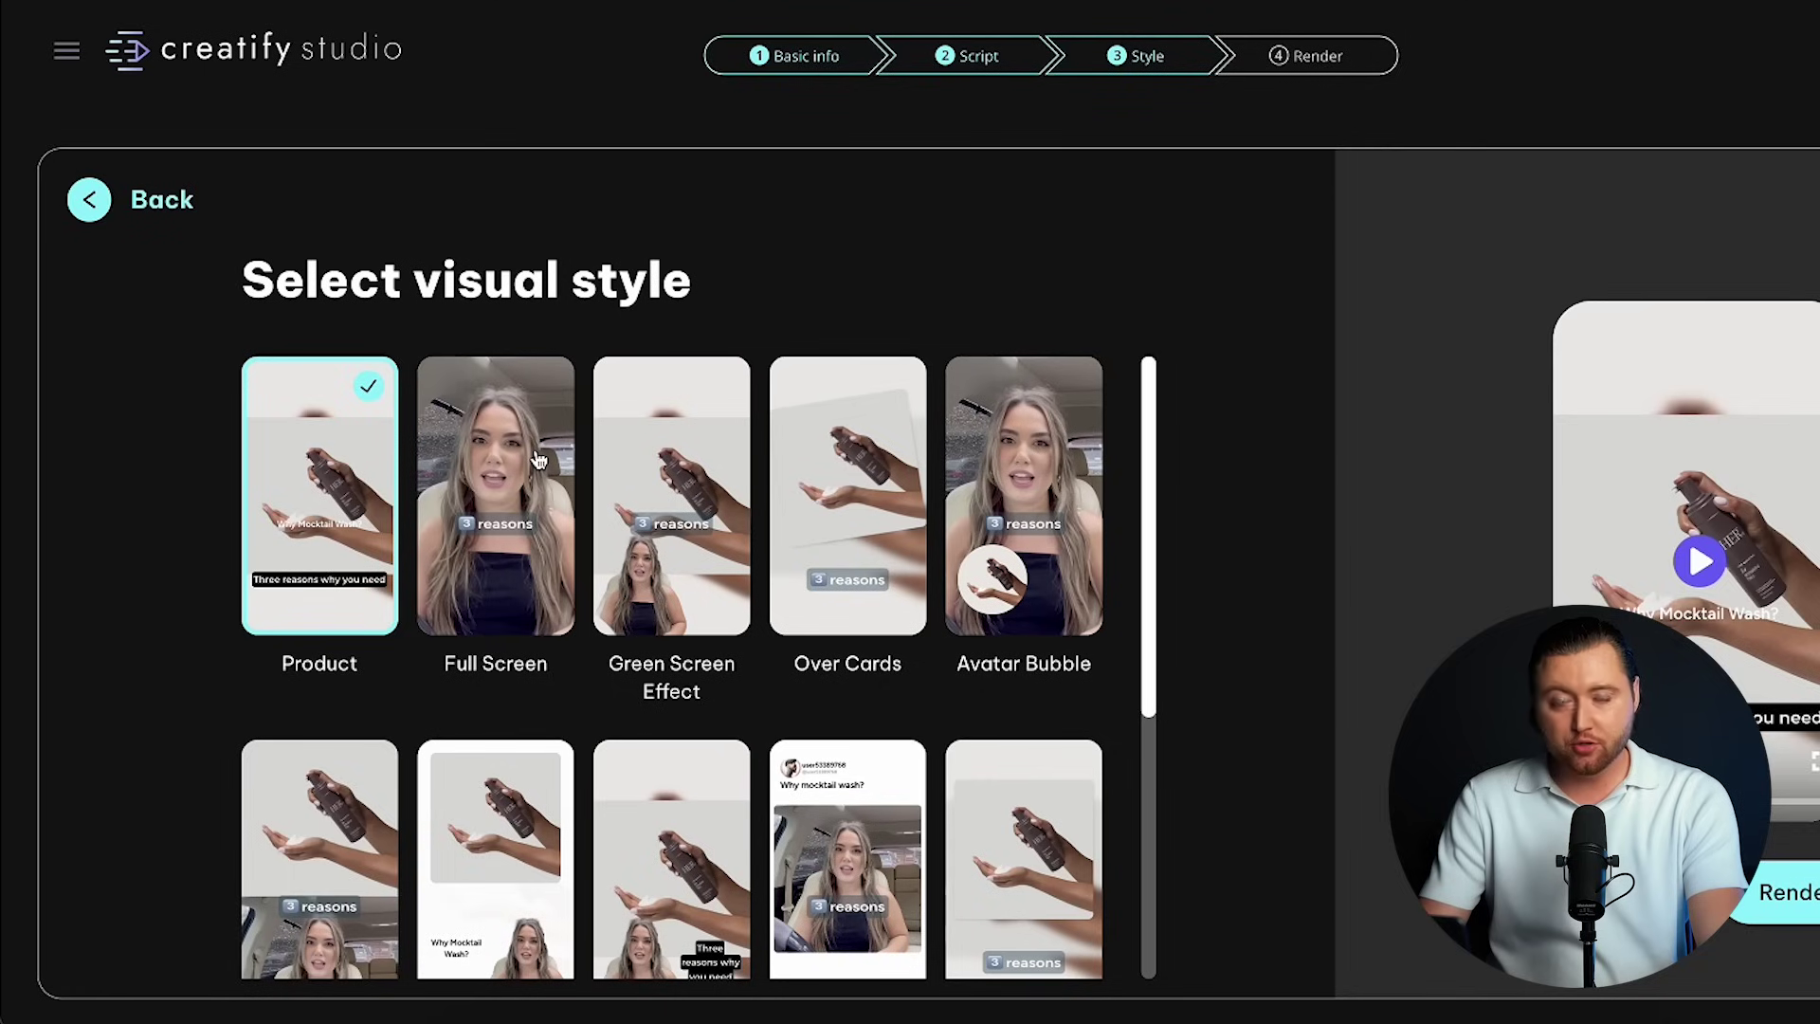
scroll(539, 460, "down", 3)
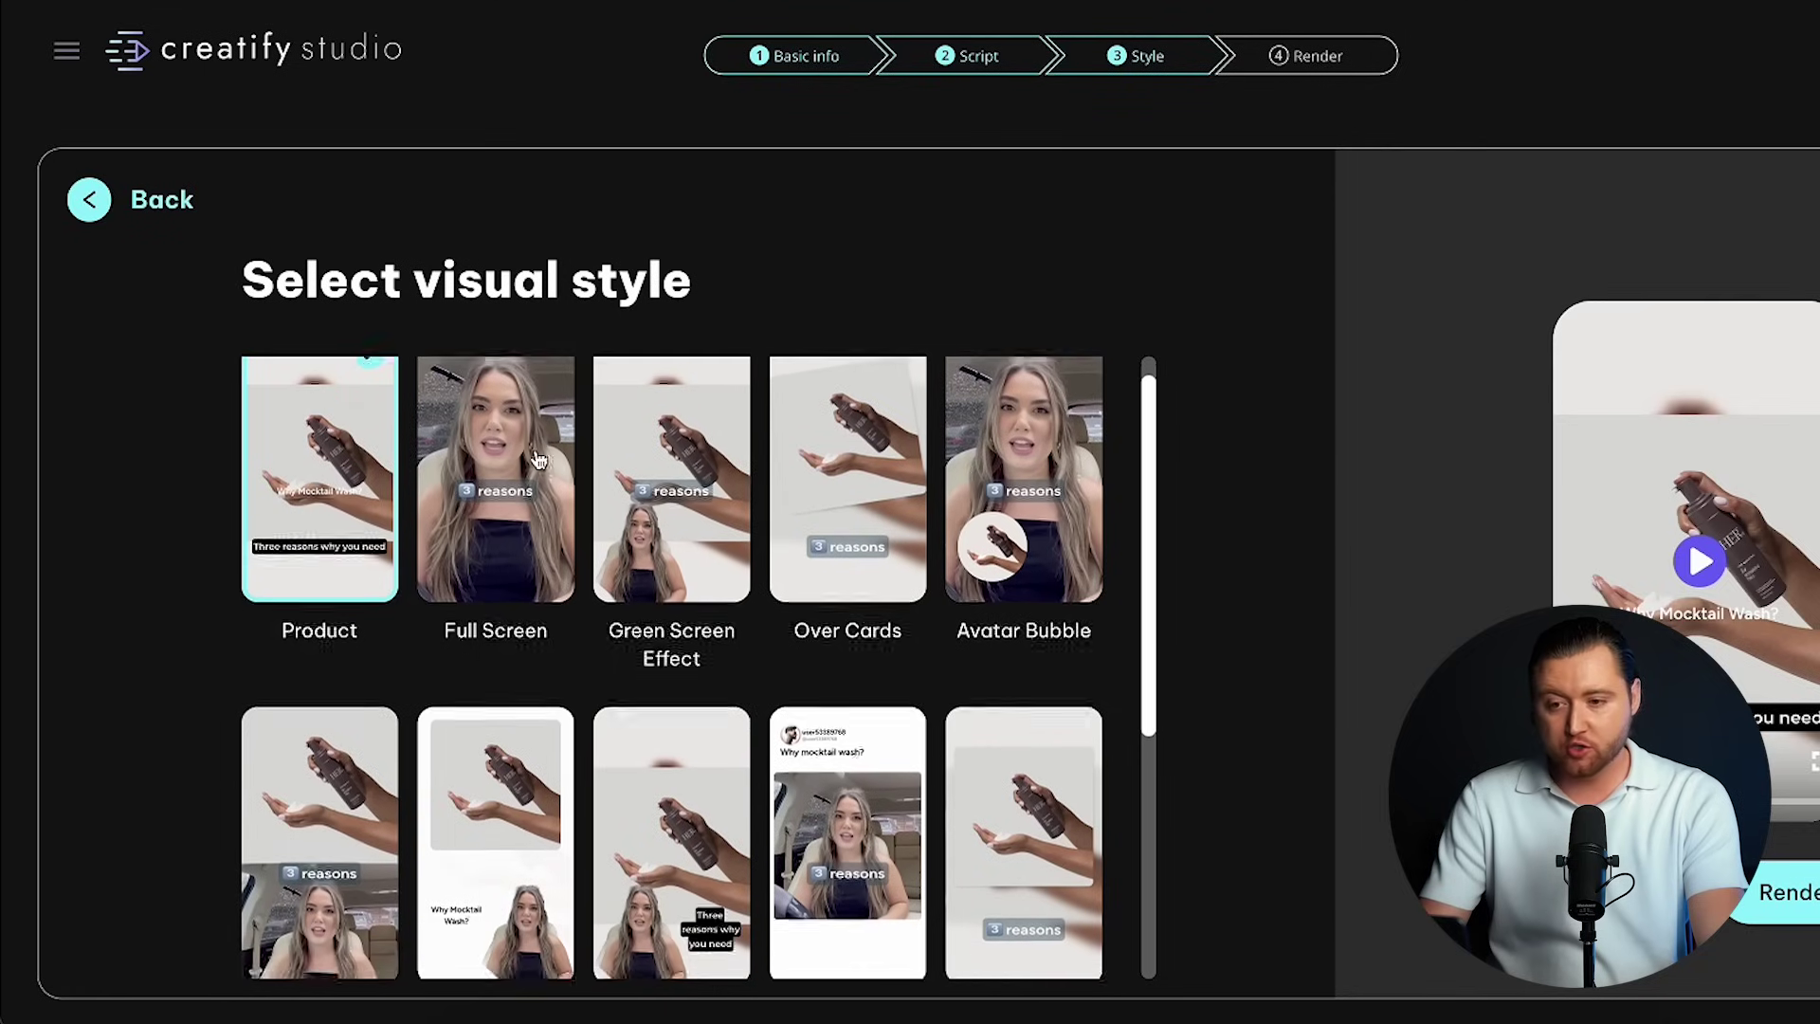
scroll(505, 648, "down", 1)
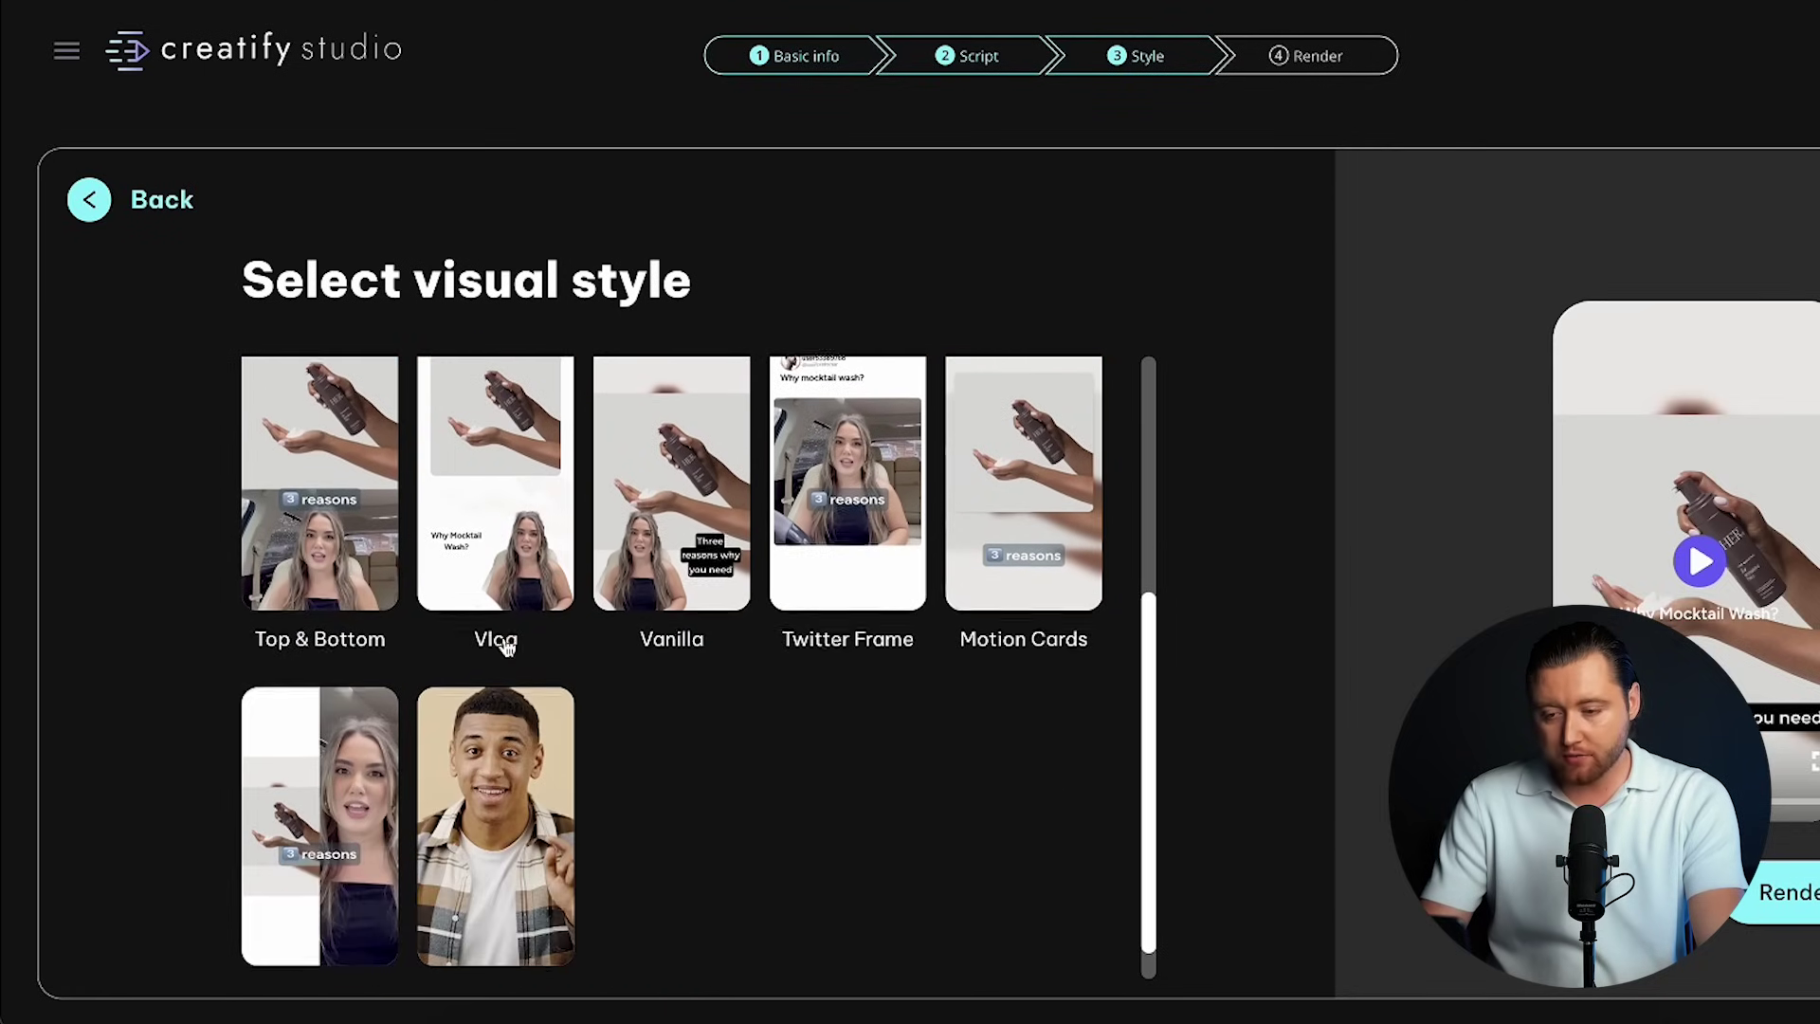
scroll(505, 643, "up", 3)
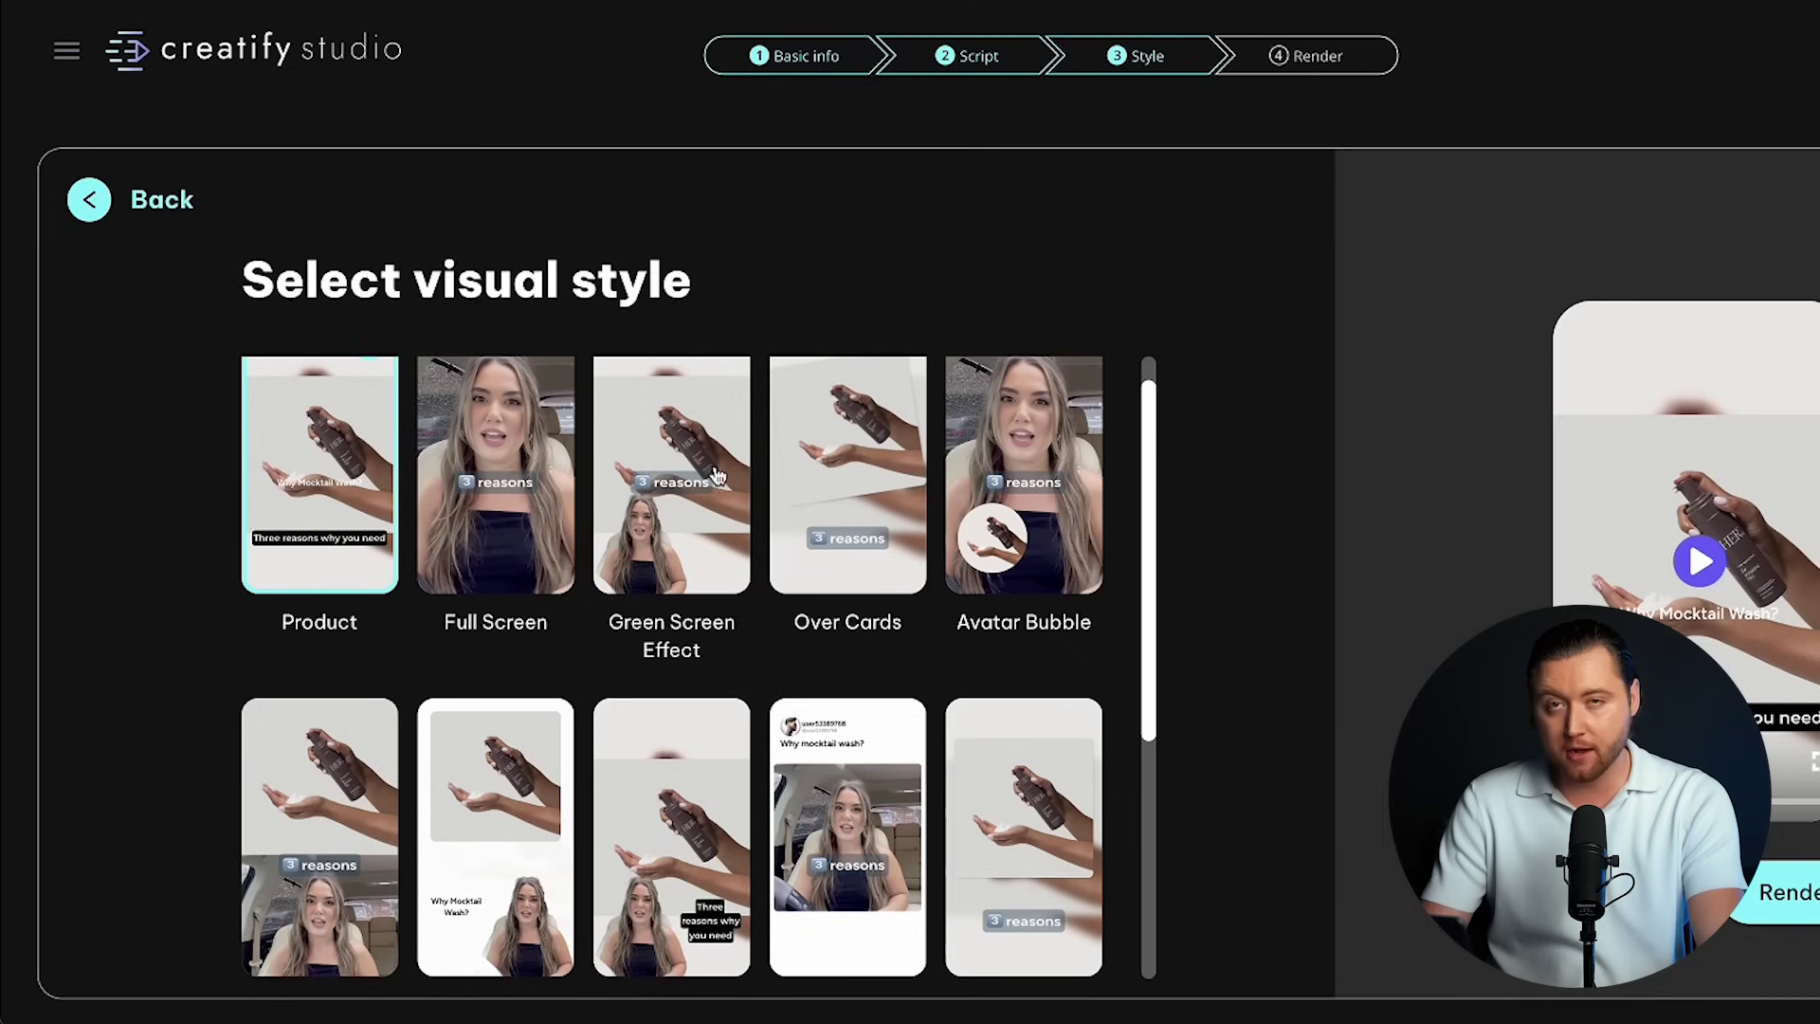
scroll(685, 535, "down", 2)
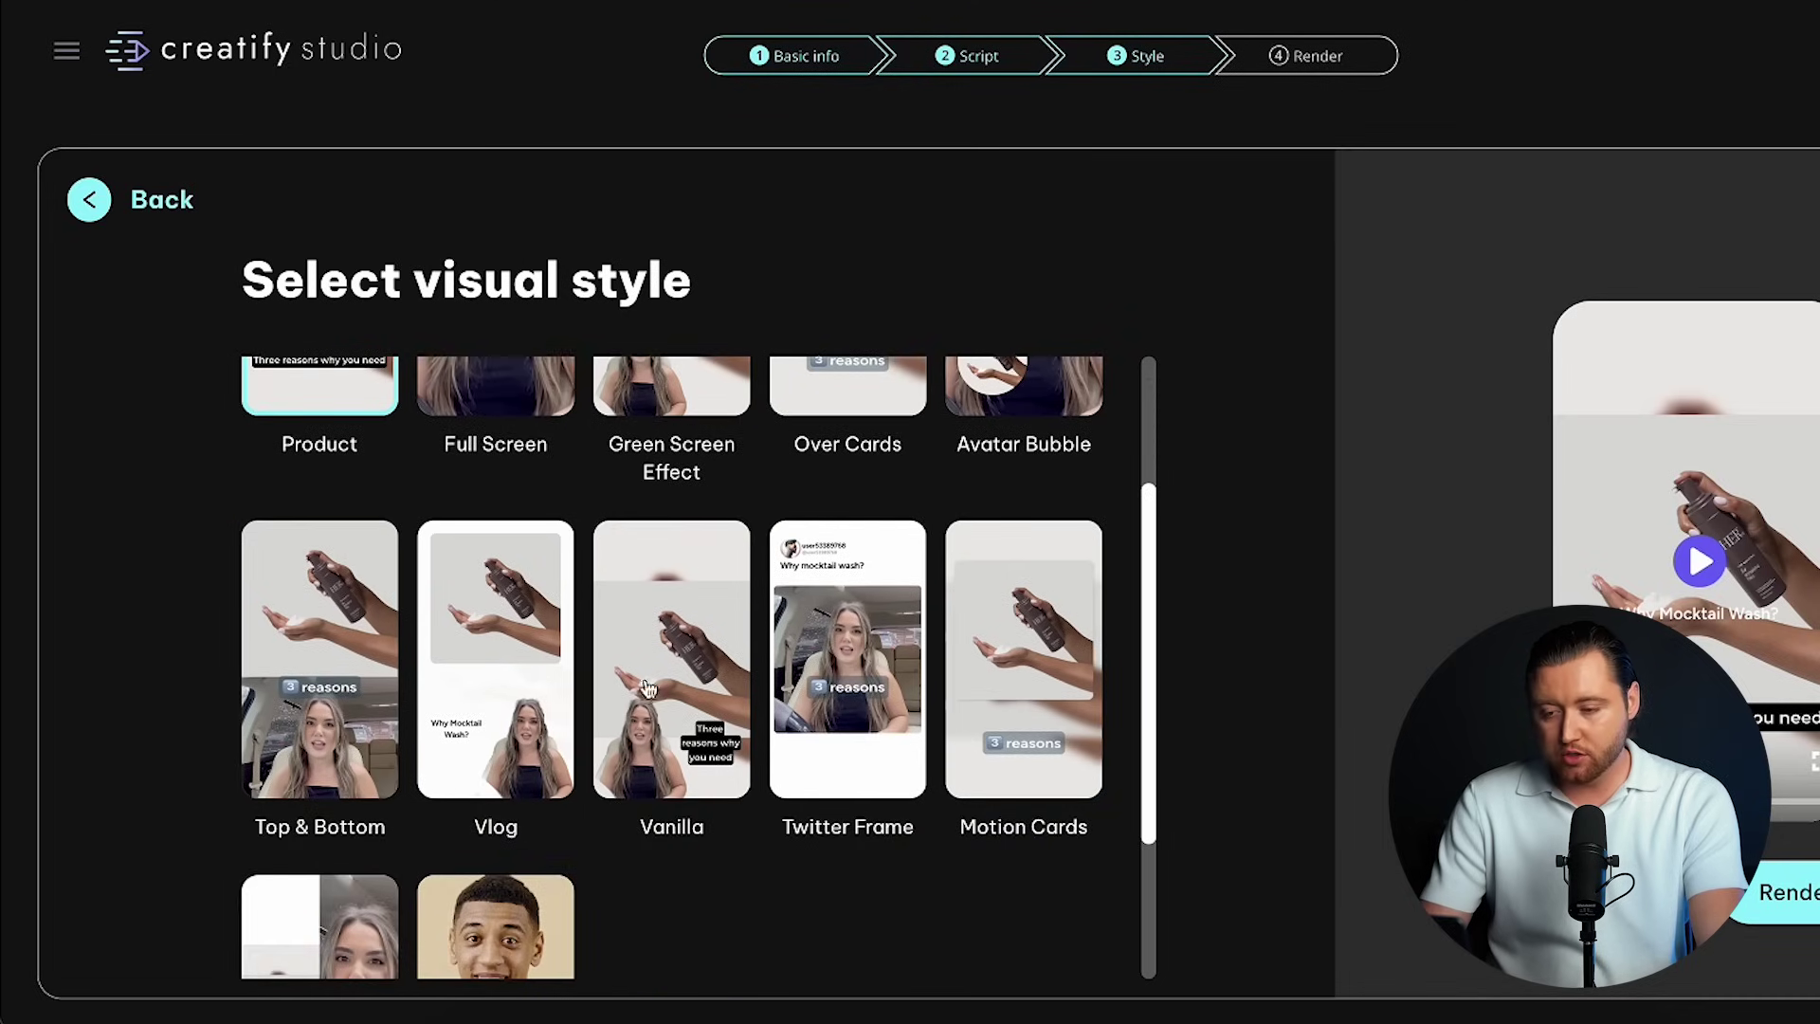
scroll(447, 756, "down", 2)
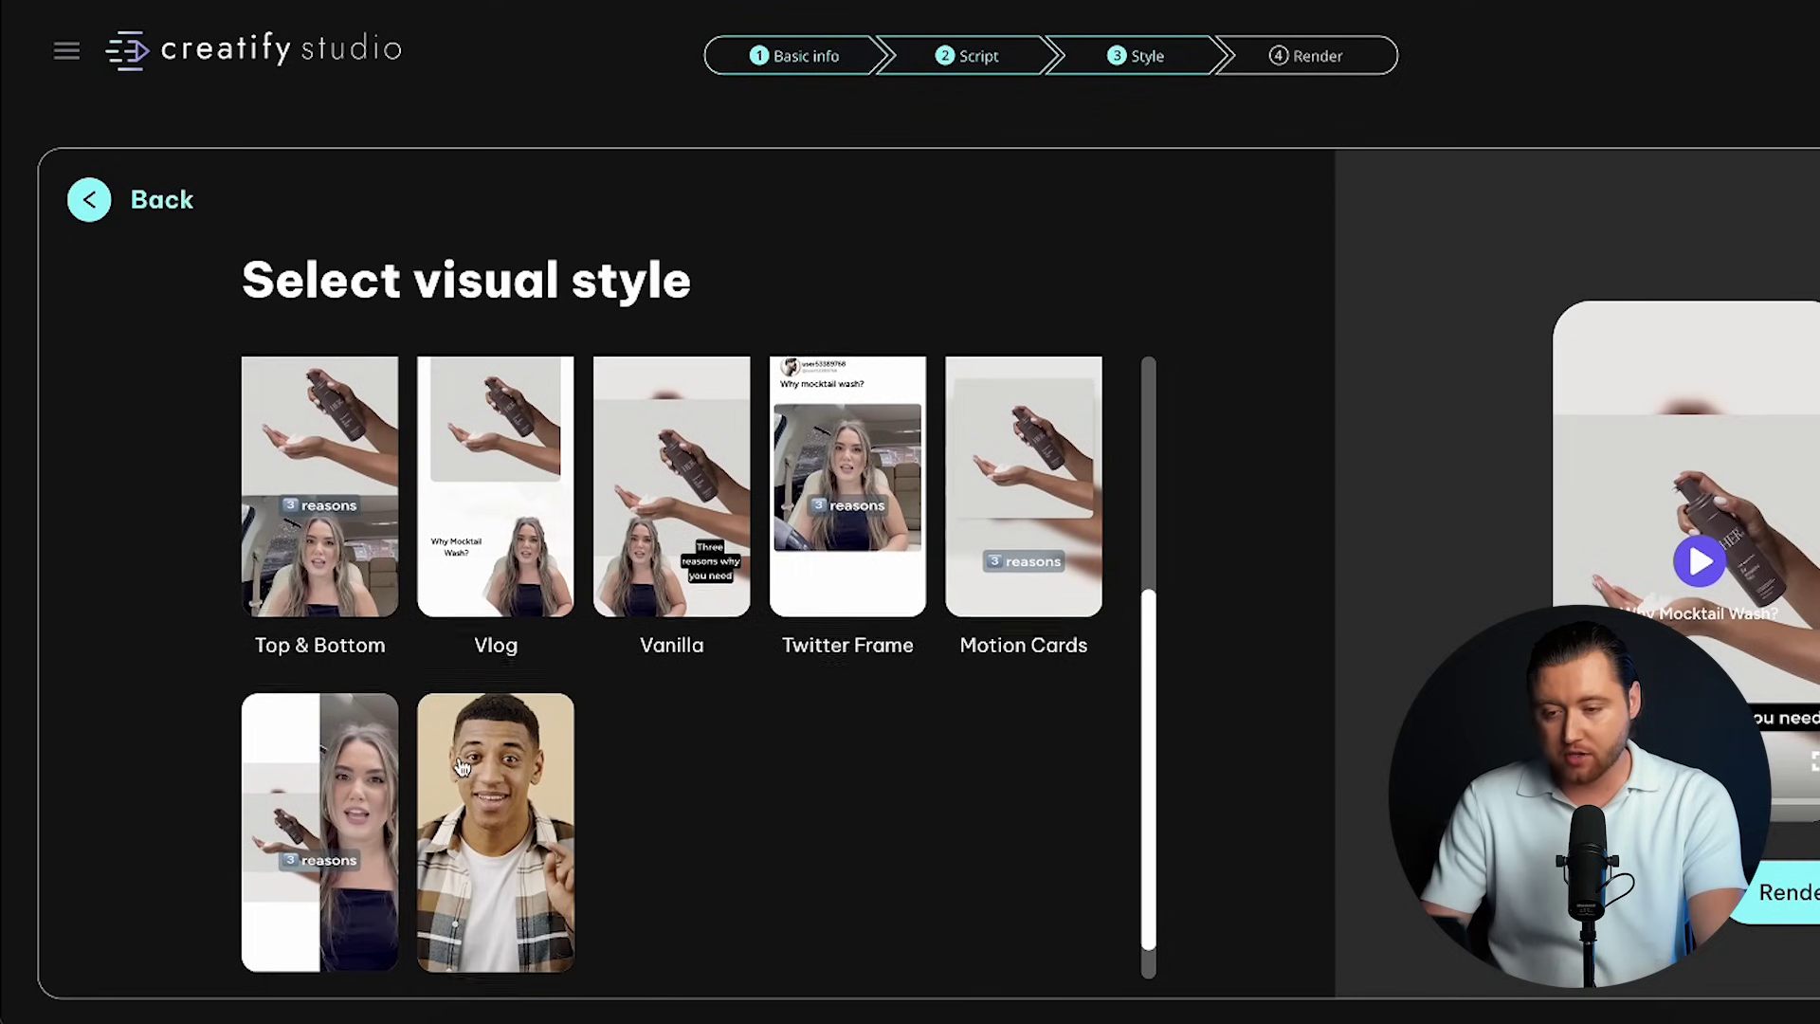
scroll(399, 696, "up", 2)
scroll(500, 502, "up", 1)
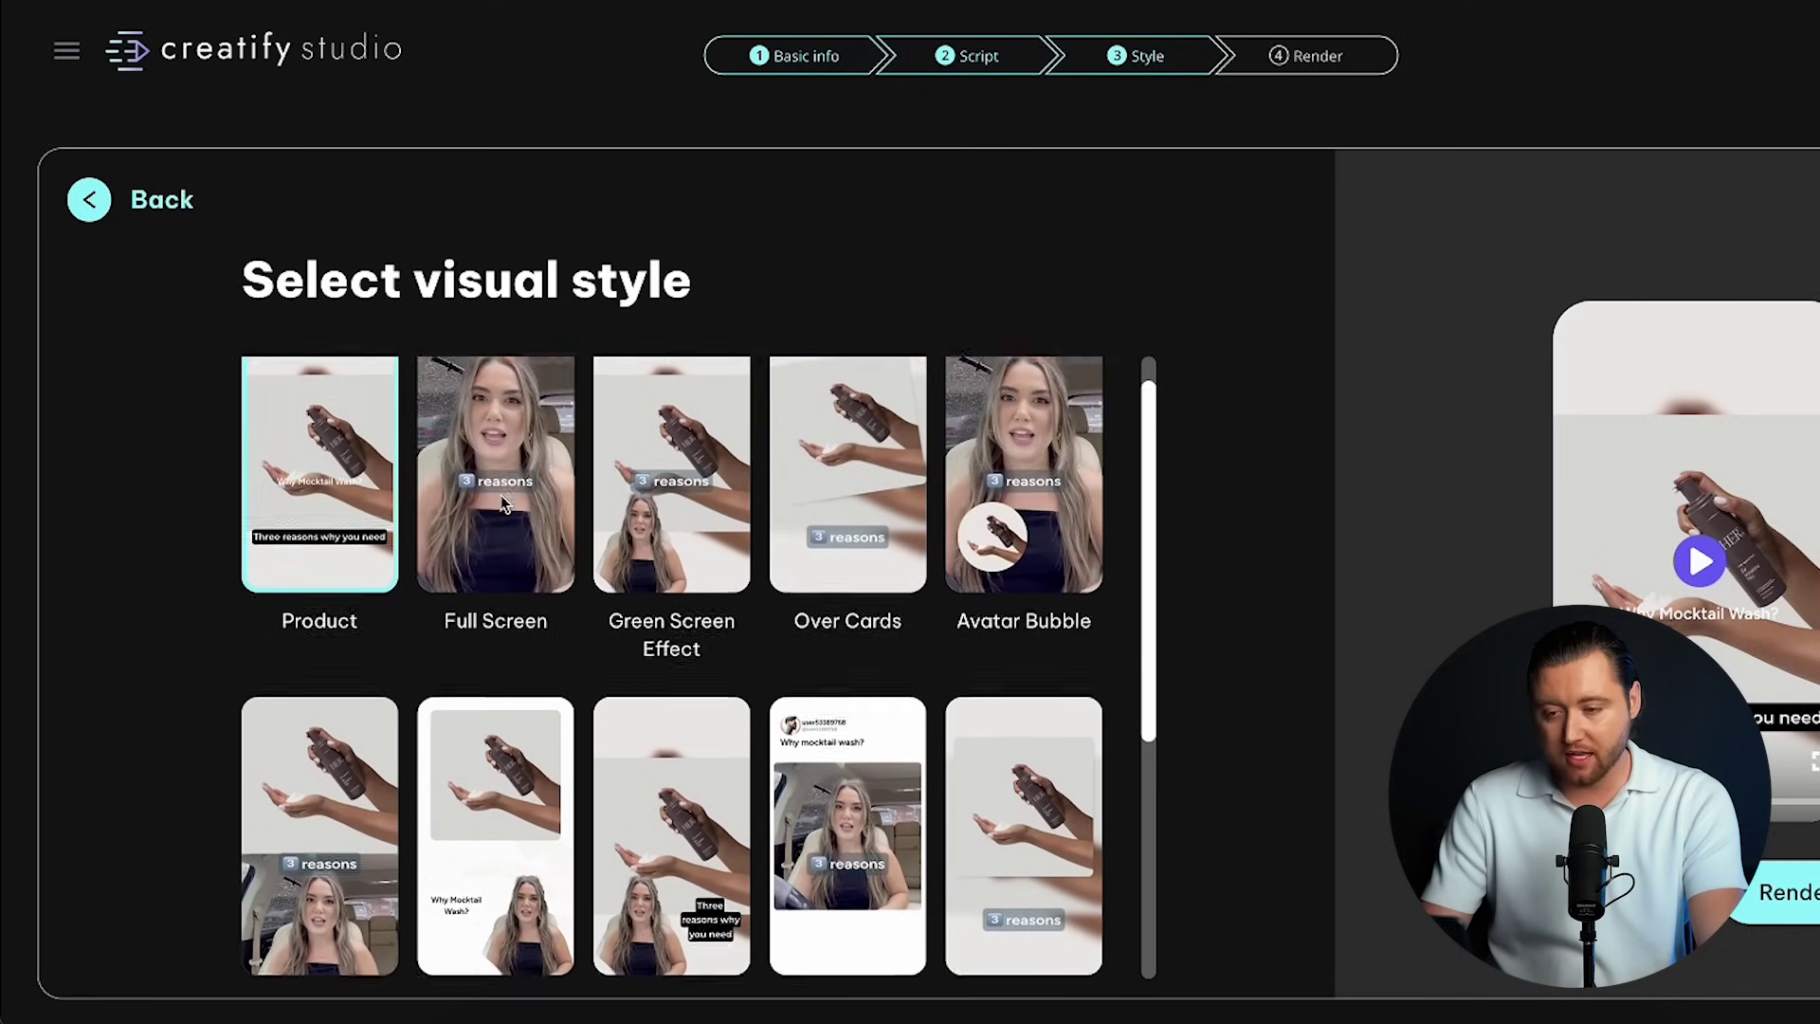
left_click(486, 598)
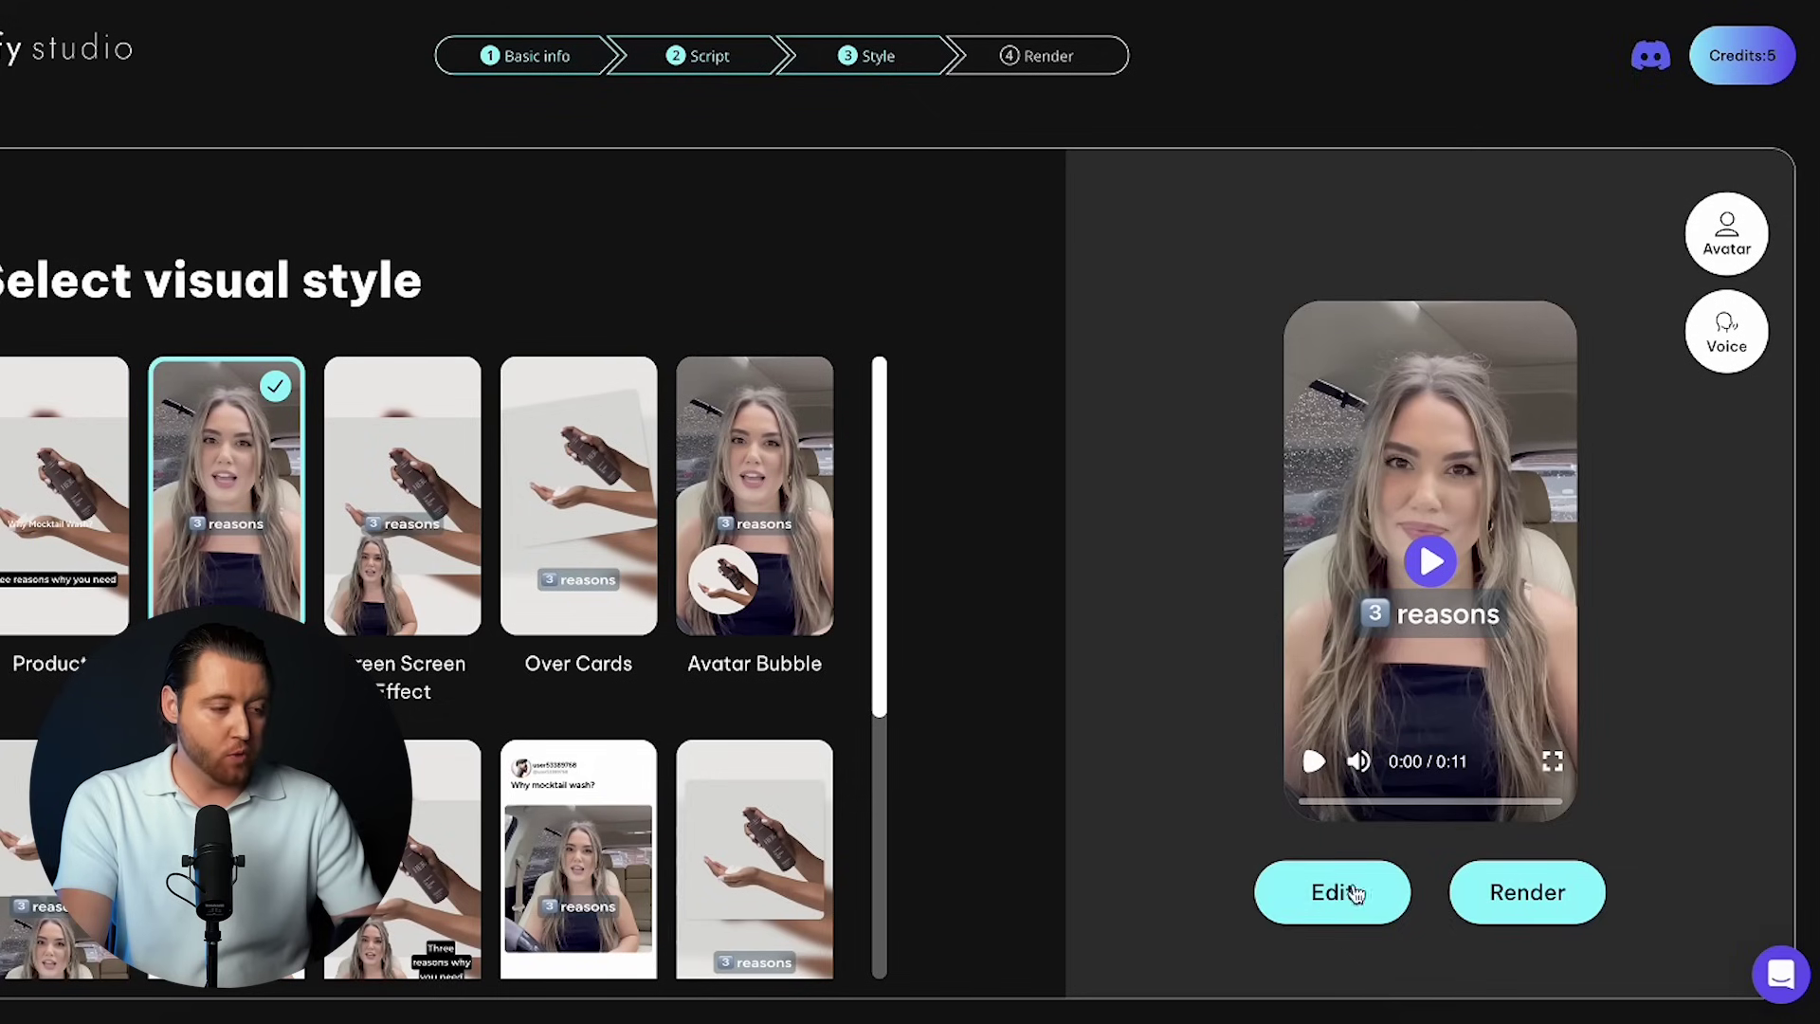
- Review the avatar and voice choices unchanged, then render the Mocktail Wash video ad
left_click(1724, 235)
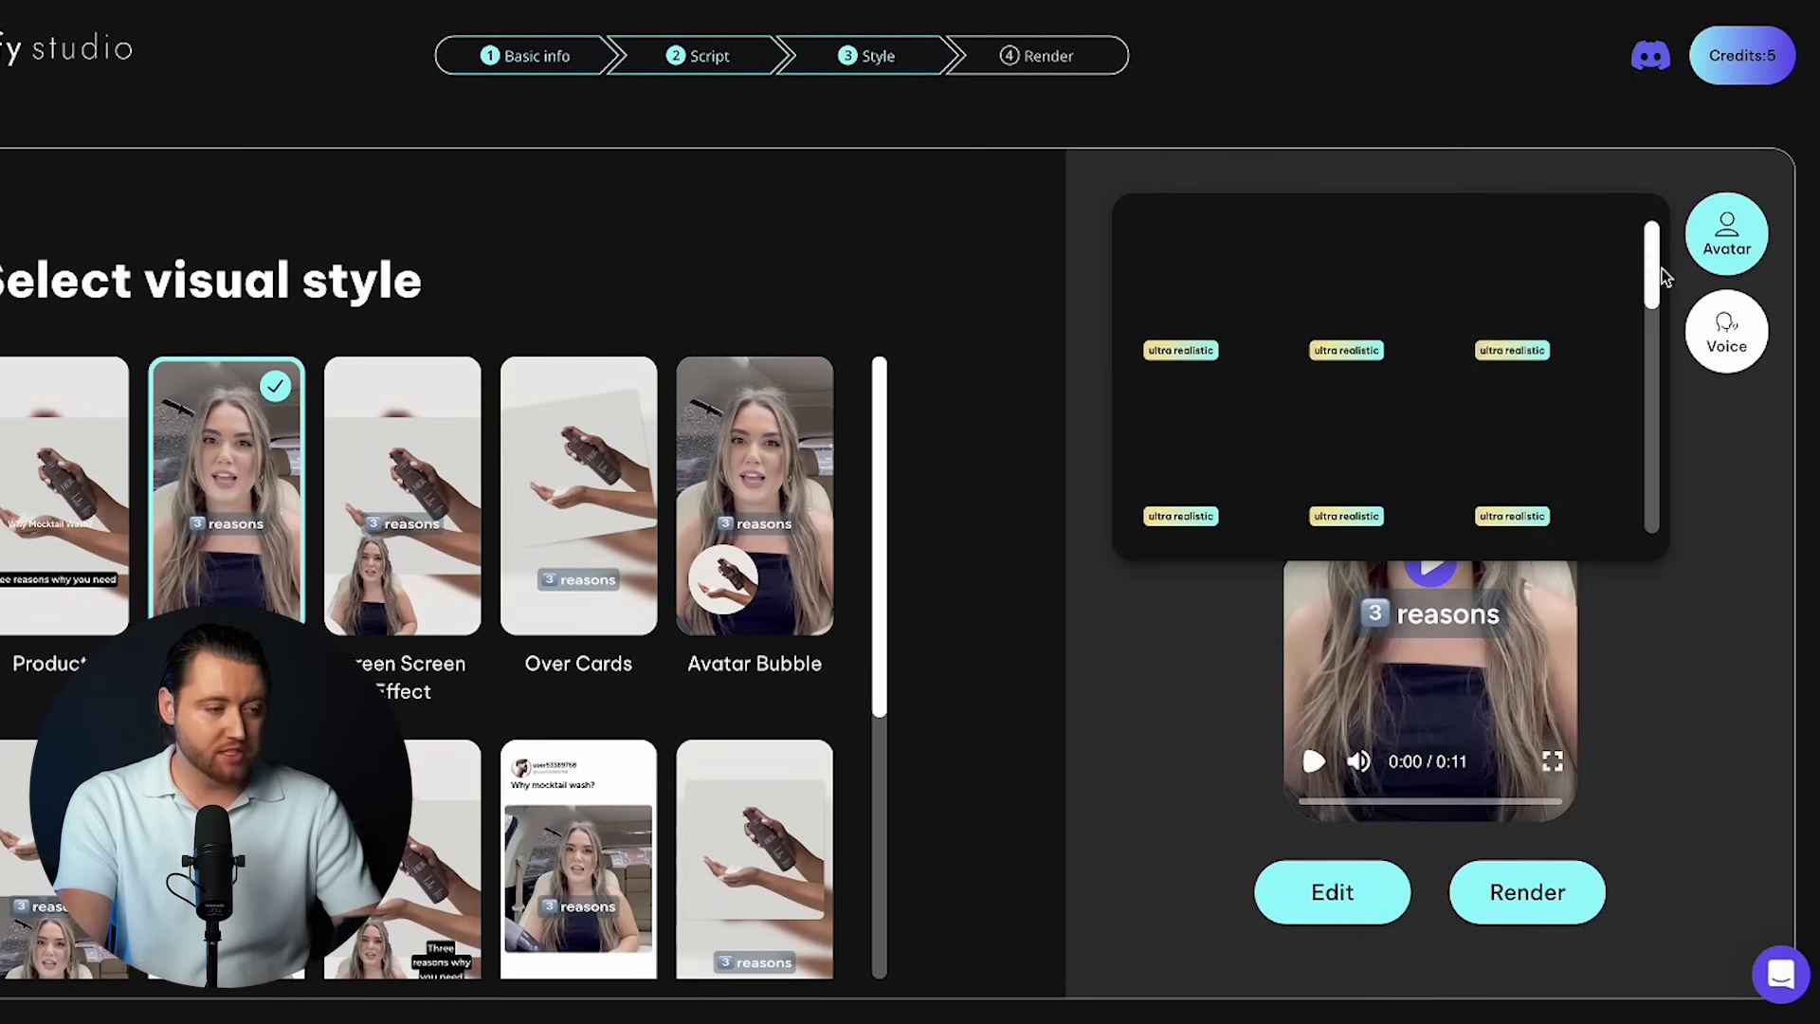
scroll(1473, 397, "down", 5)
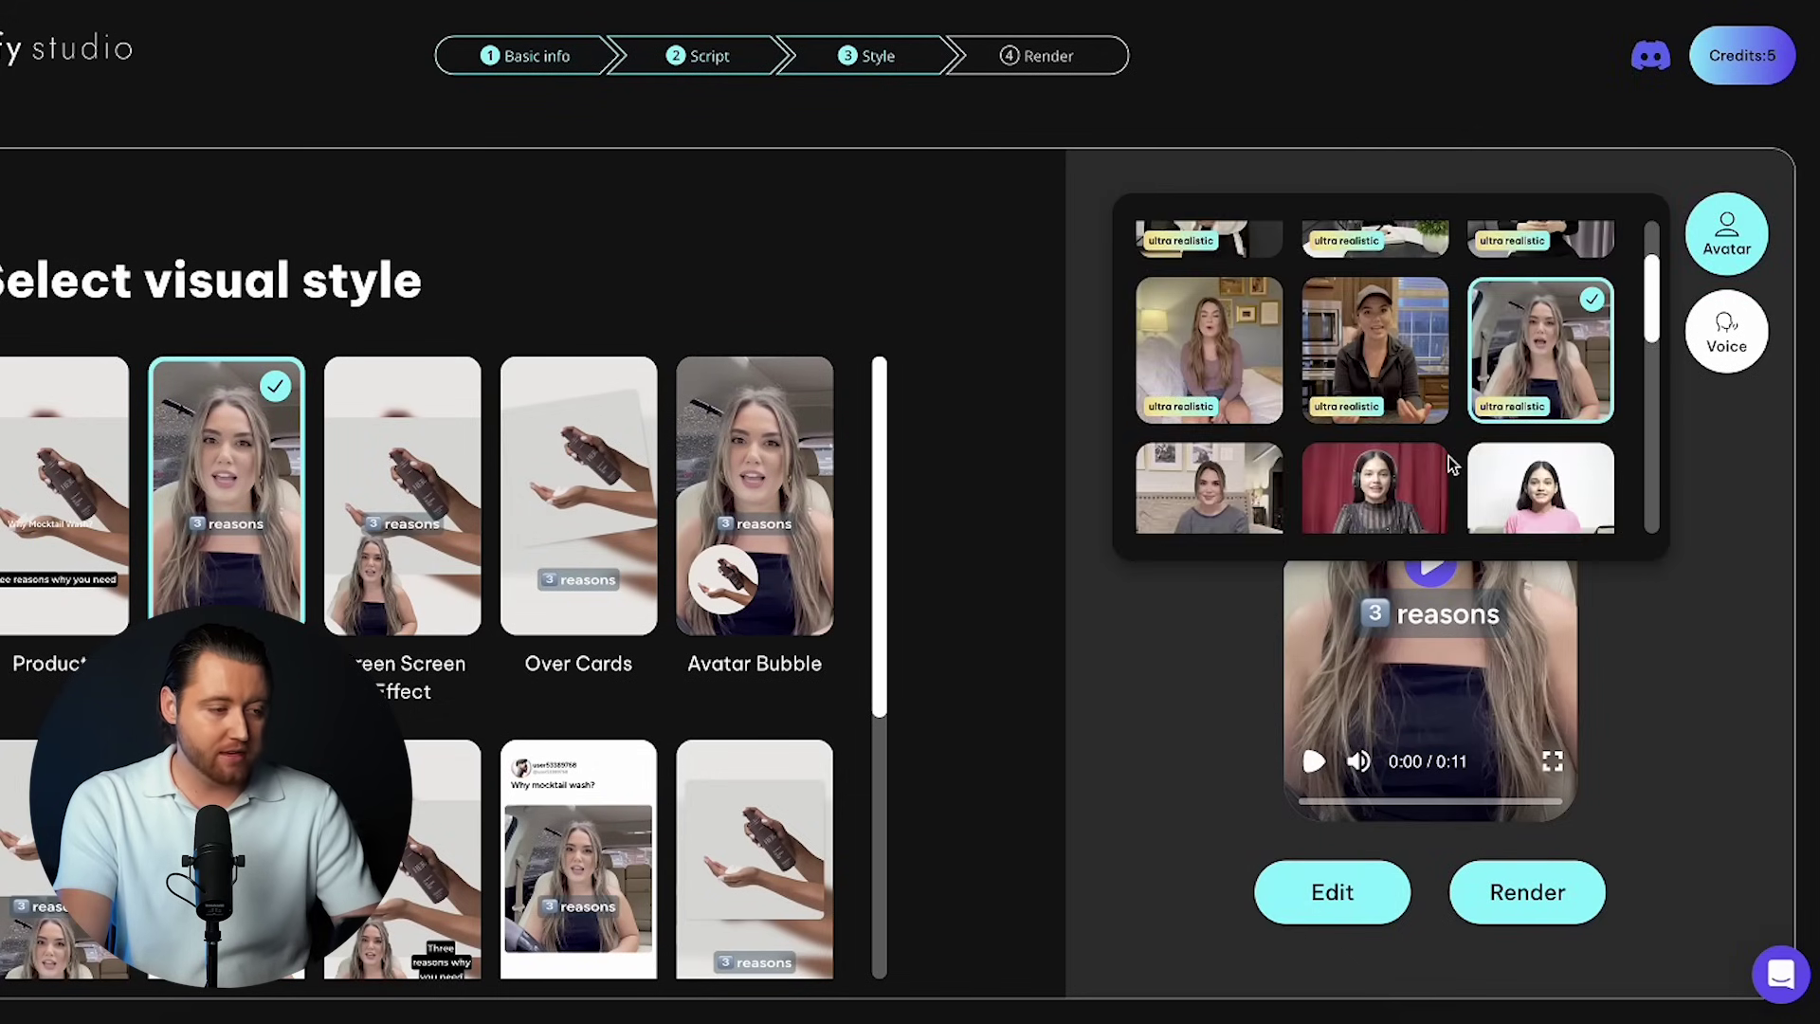
scroll(1450, 464, "down", 3)
scroll(1450, 465, "down", 3)
scroll(1450, 463, "down", 1)
scroll(1451, 464, "down", 2)
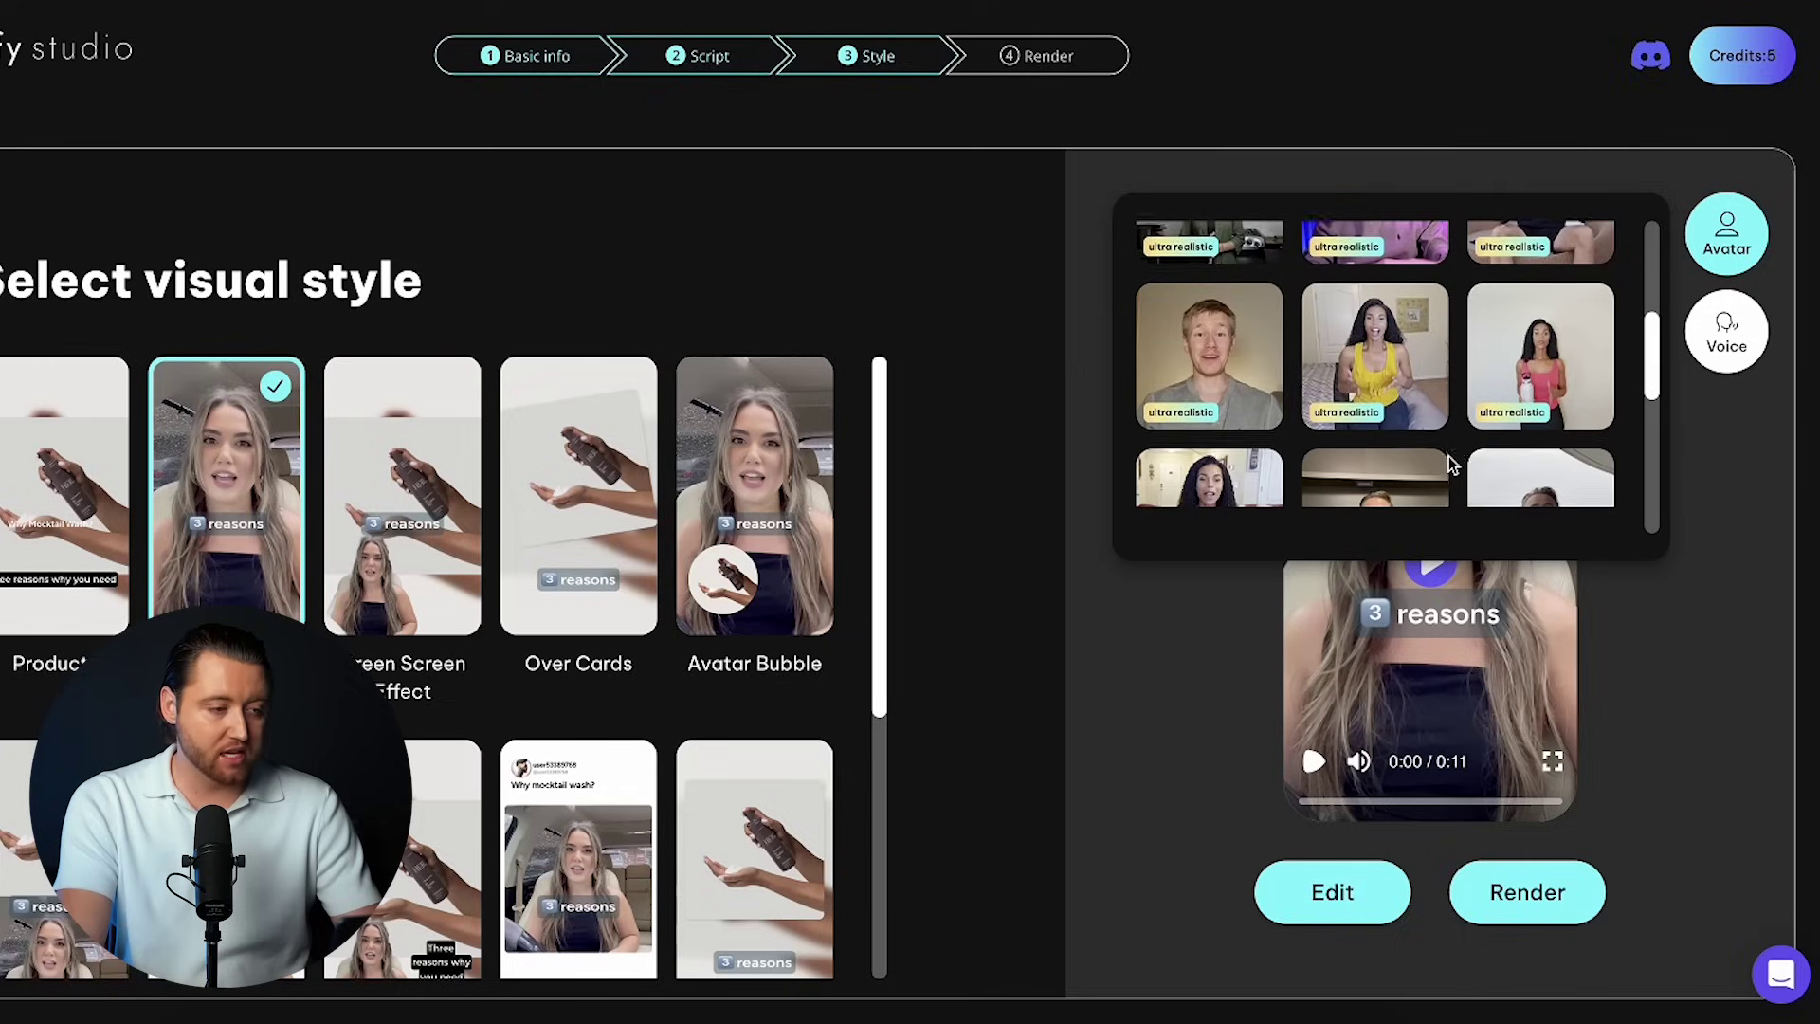
scroll(1451, 464, "down", 2)
scroll(1450, 464, "down", 2)
scroll(1451, 464, "down", 2)
left_click(1670, 694)
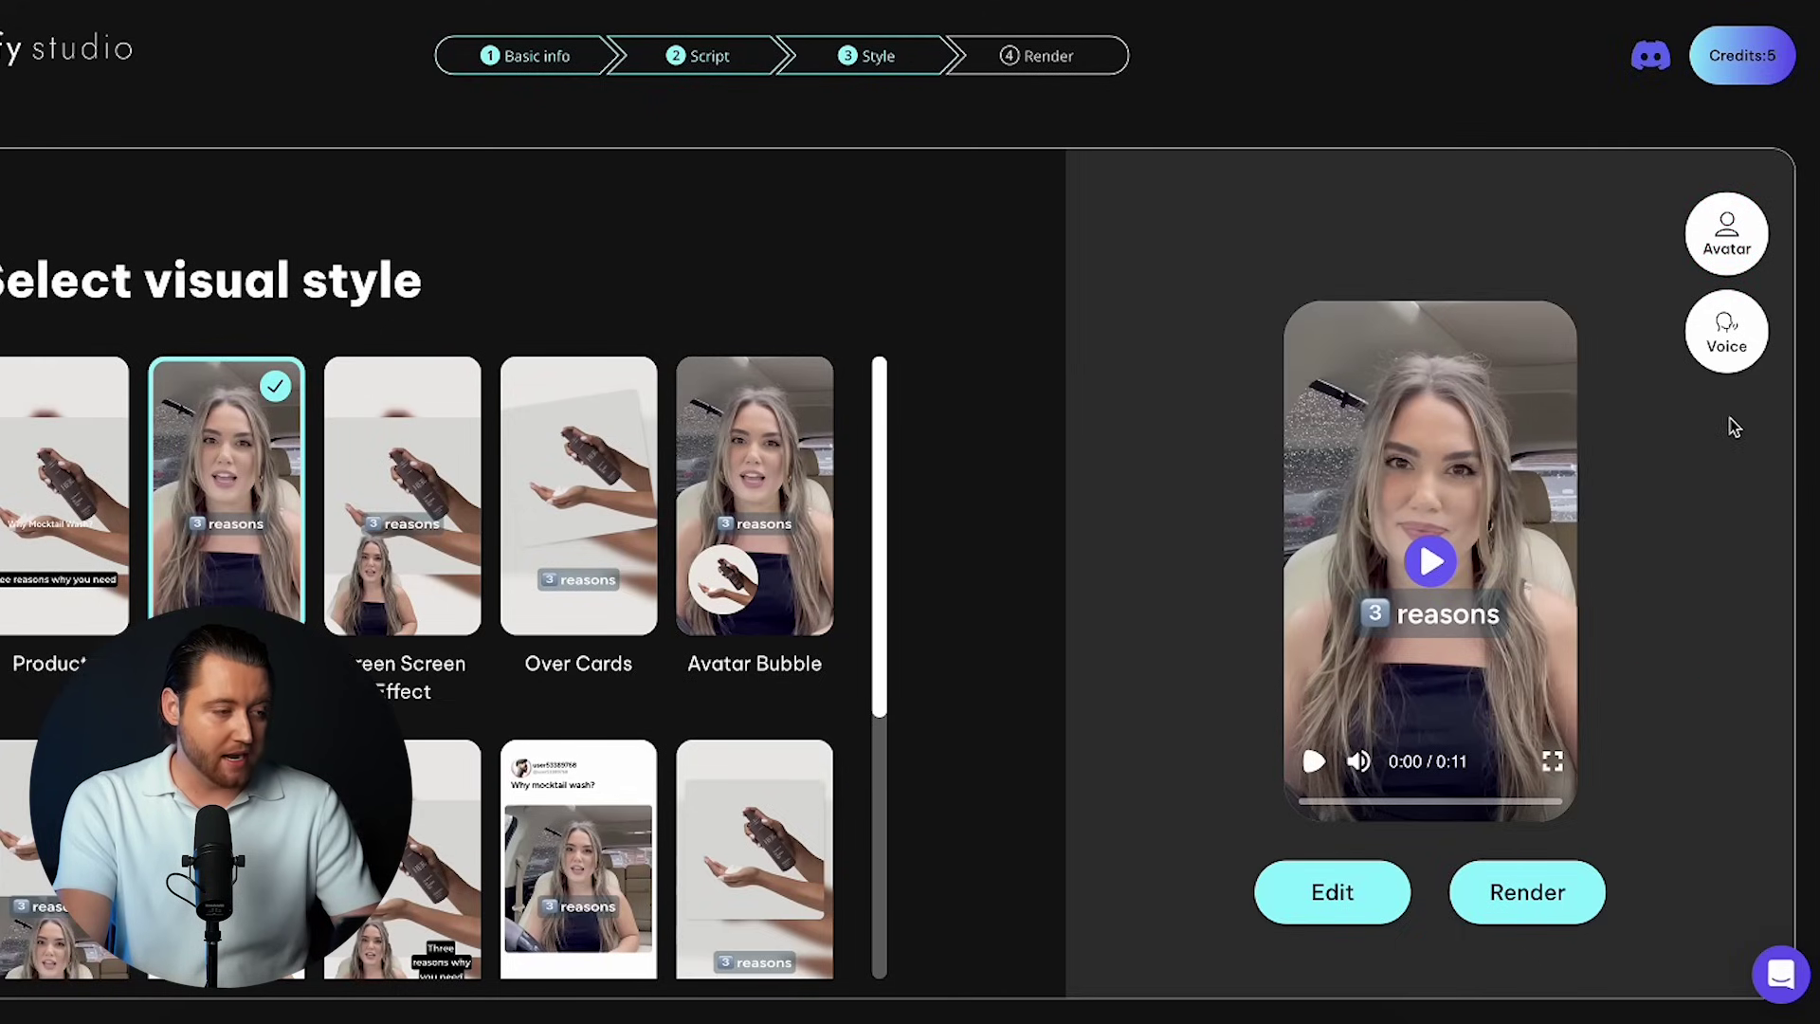
left_click(1727, 330)
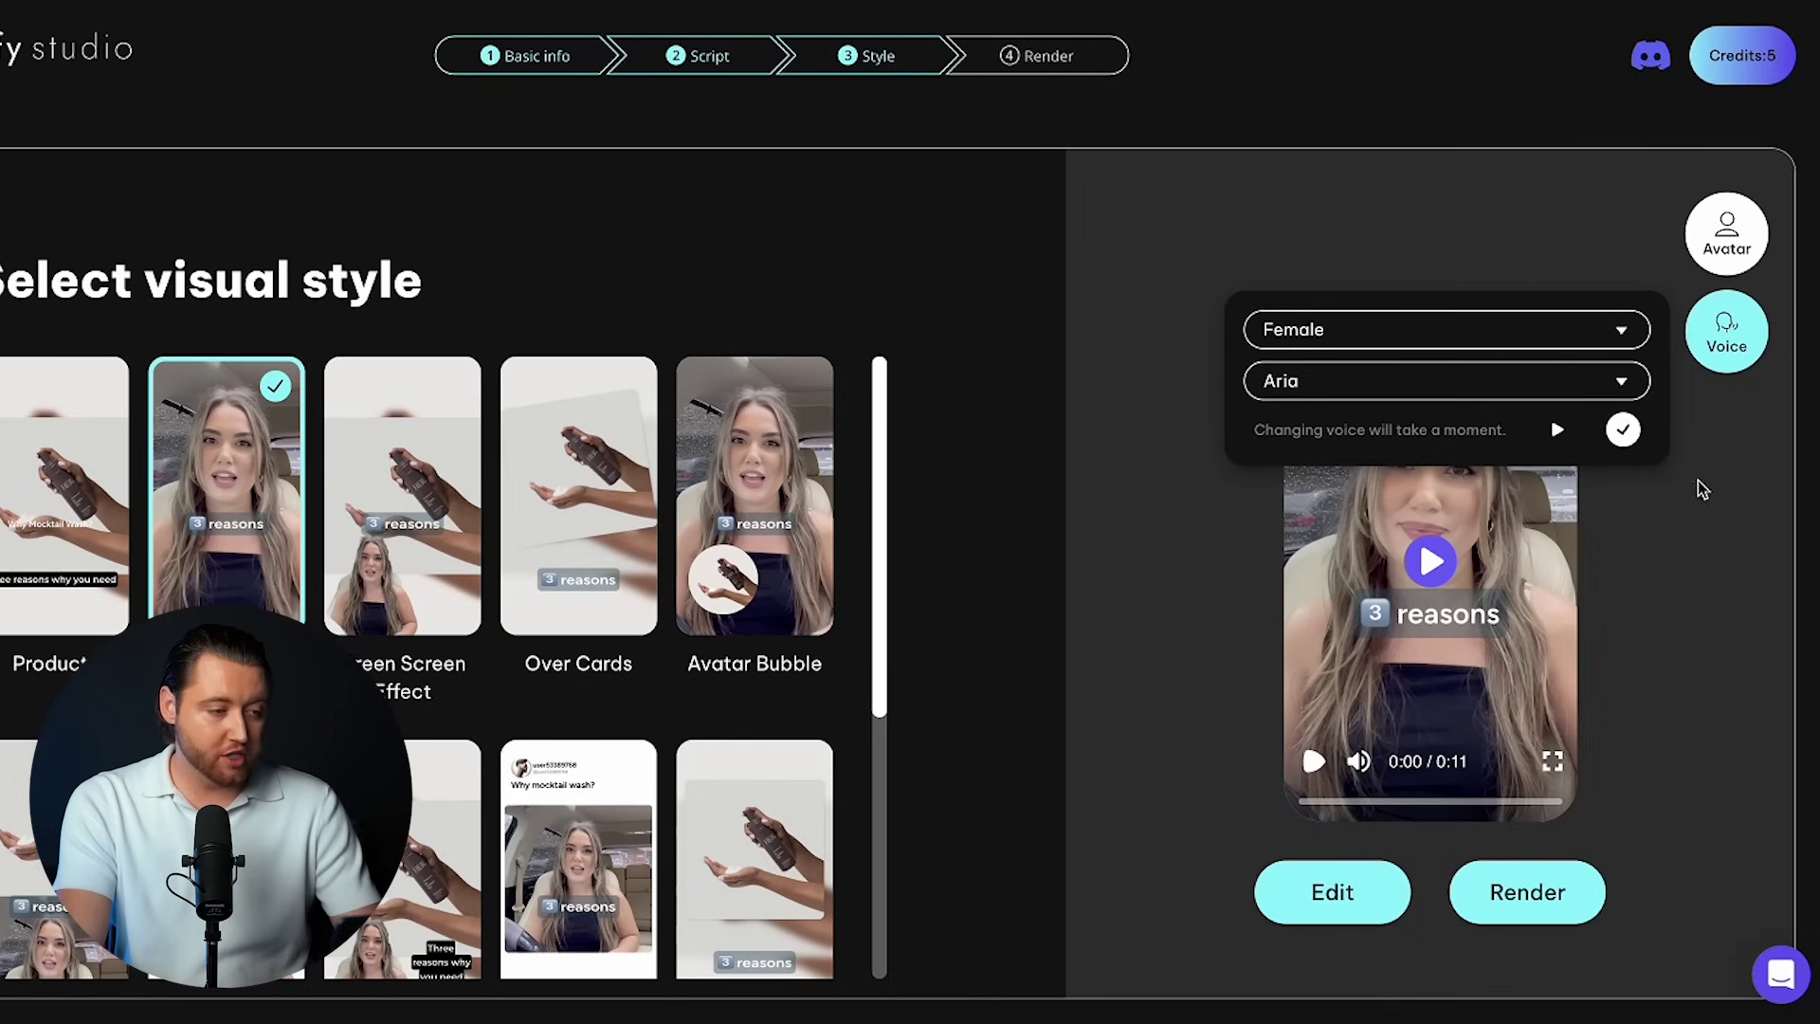
left_click(1692, 567)
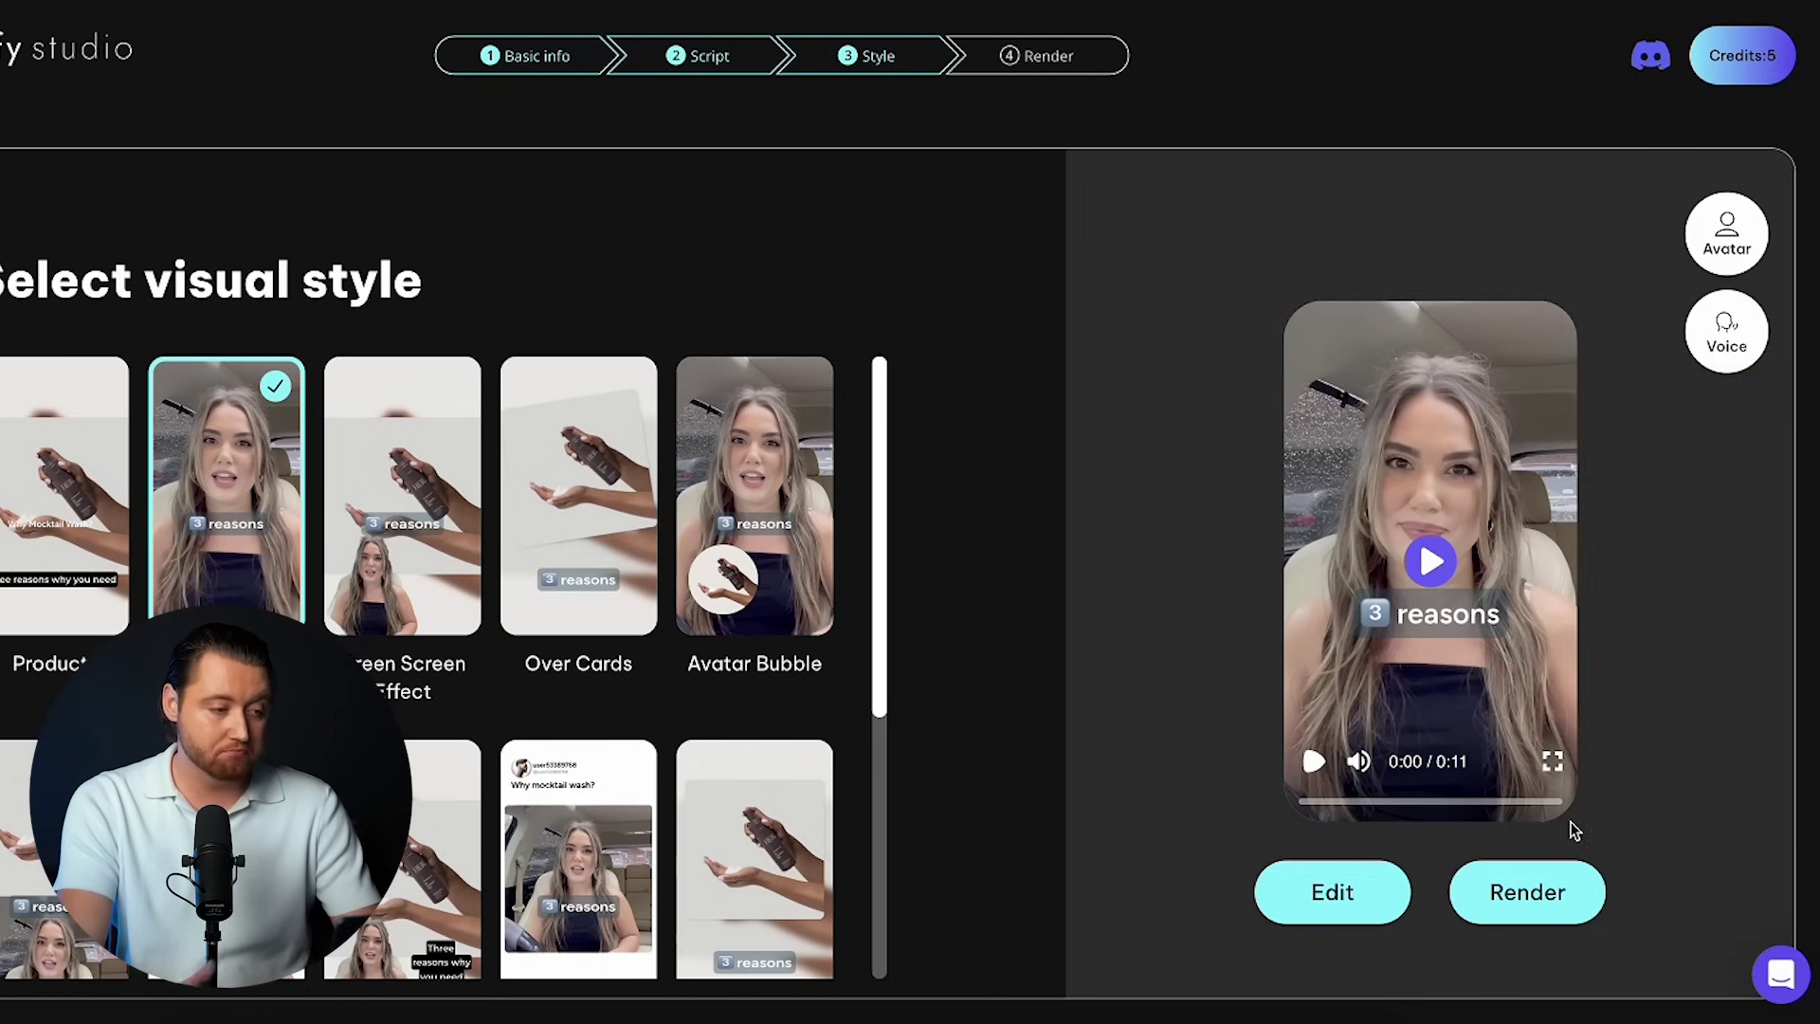
left_click(1527, 892)
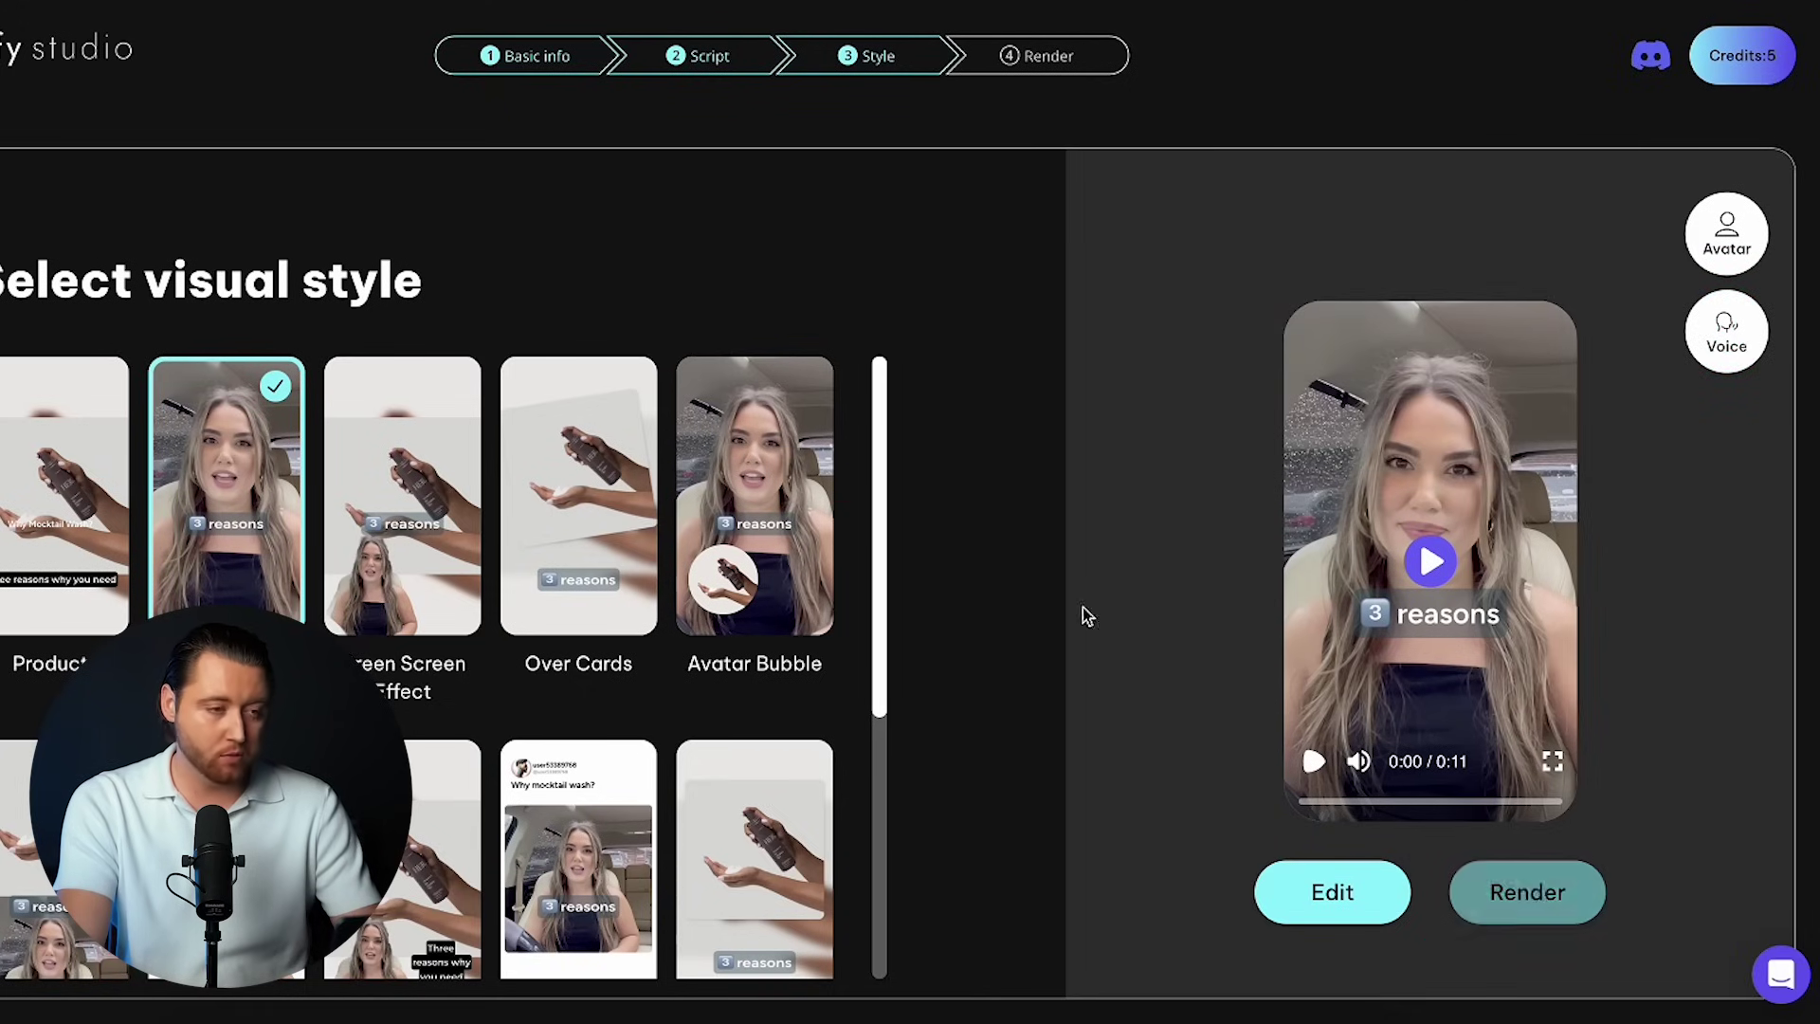
scroll(1313, 615, "down", 1)
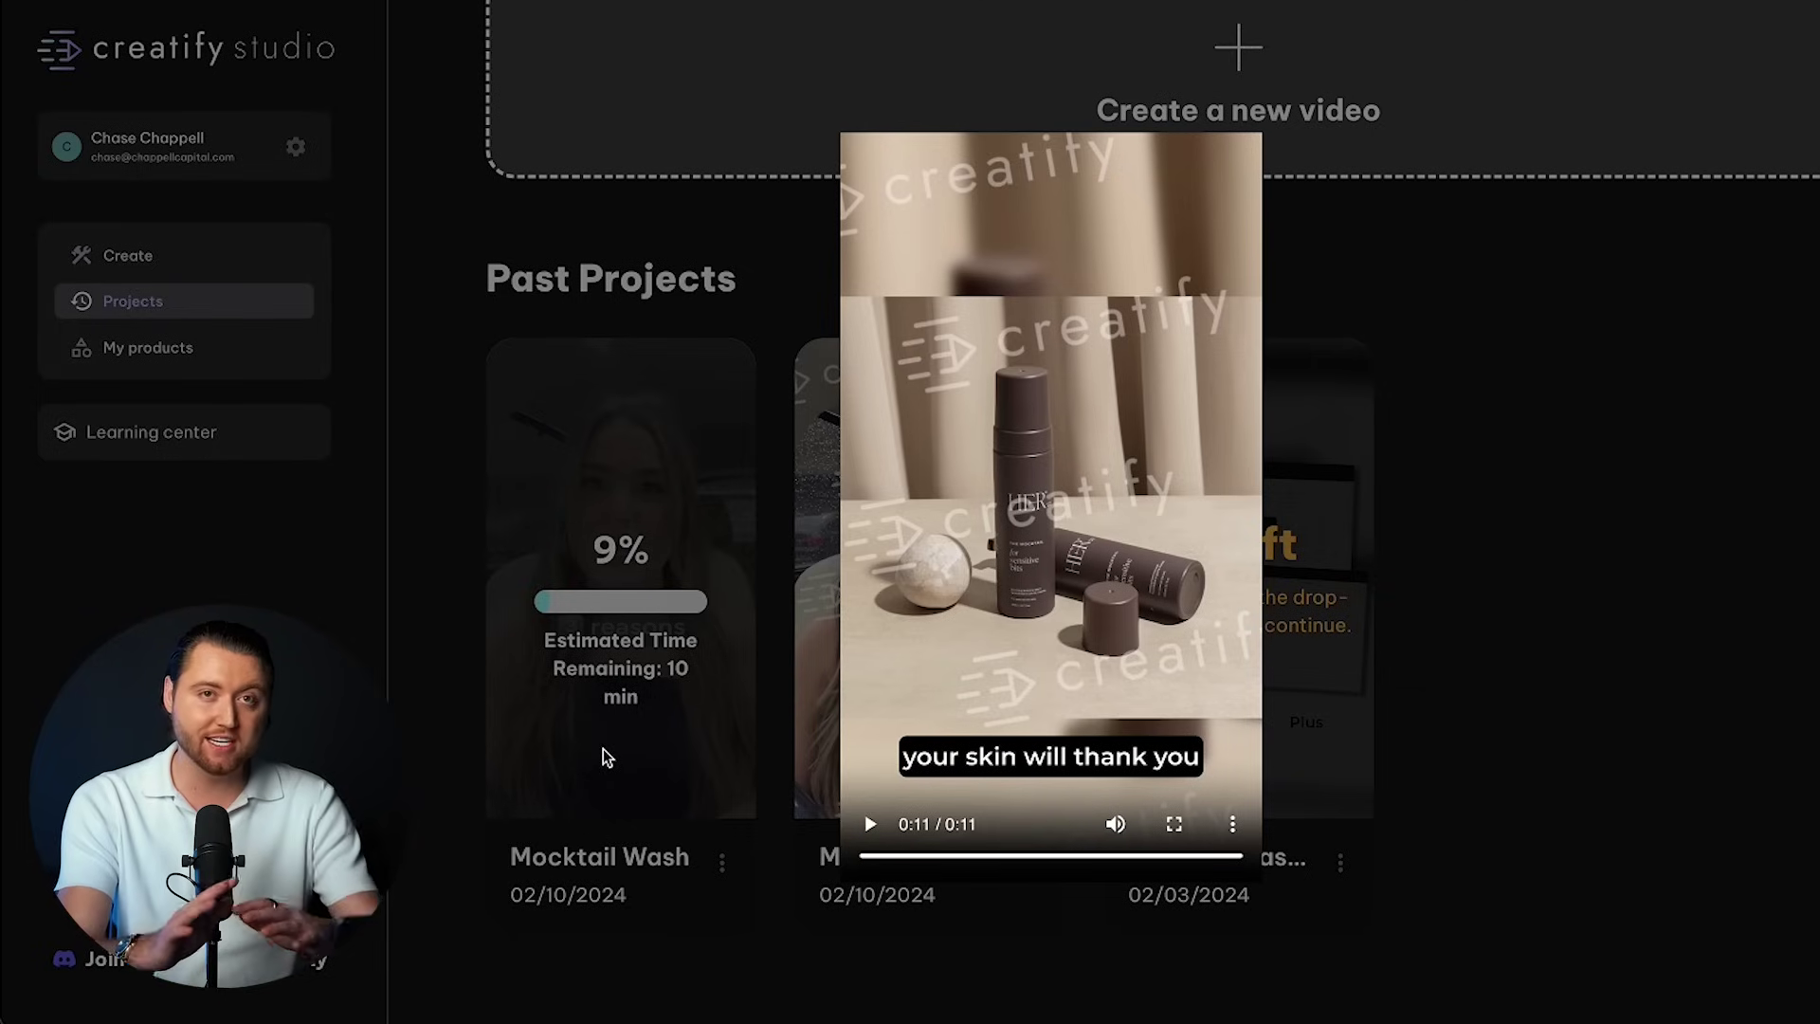
left_click(602, 749)
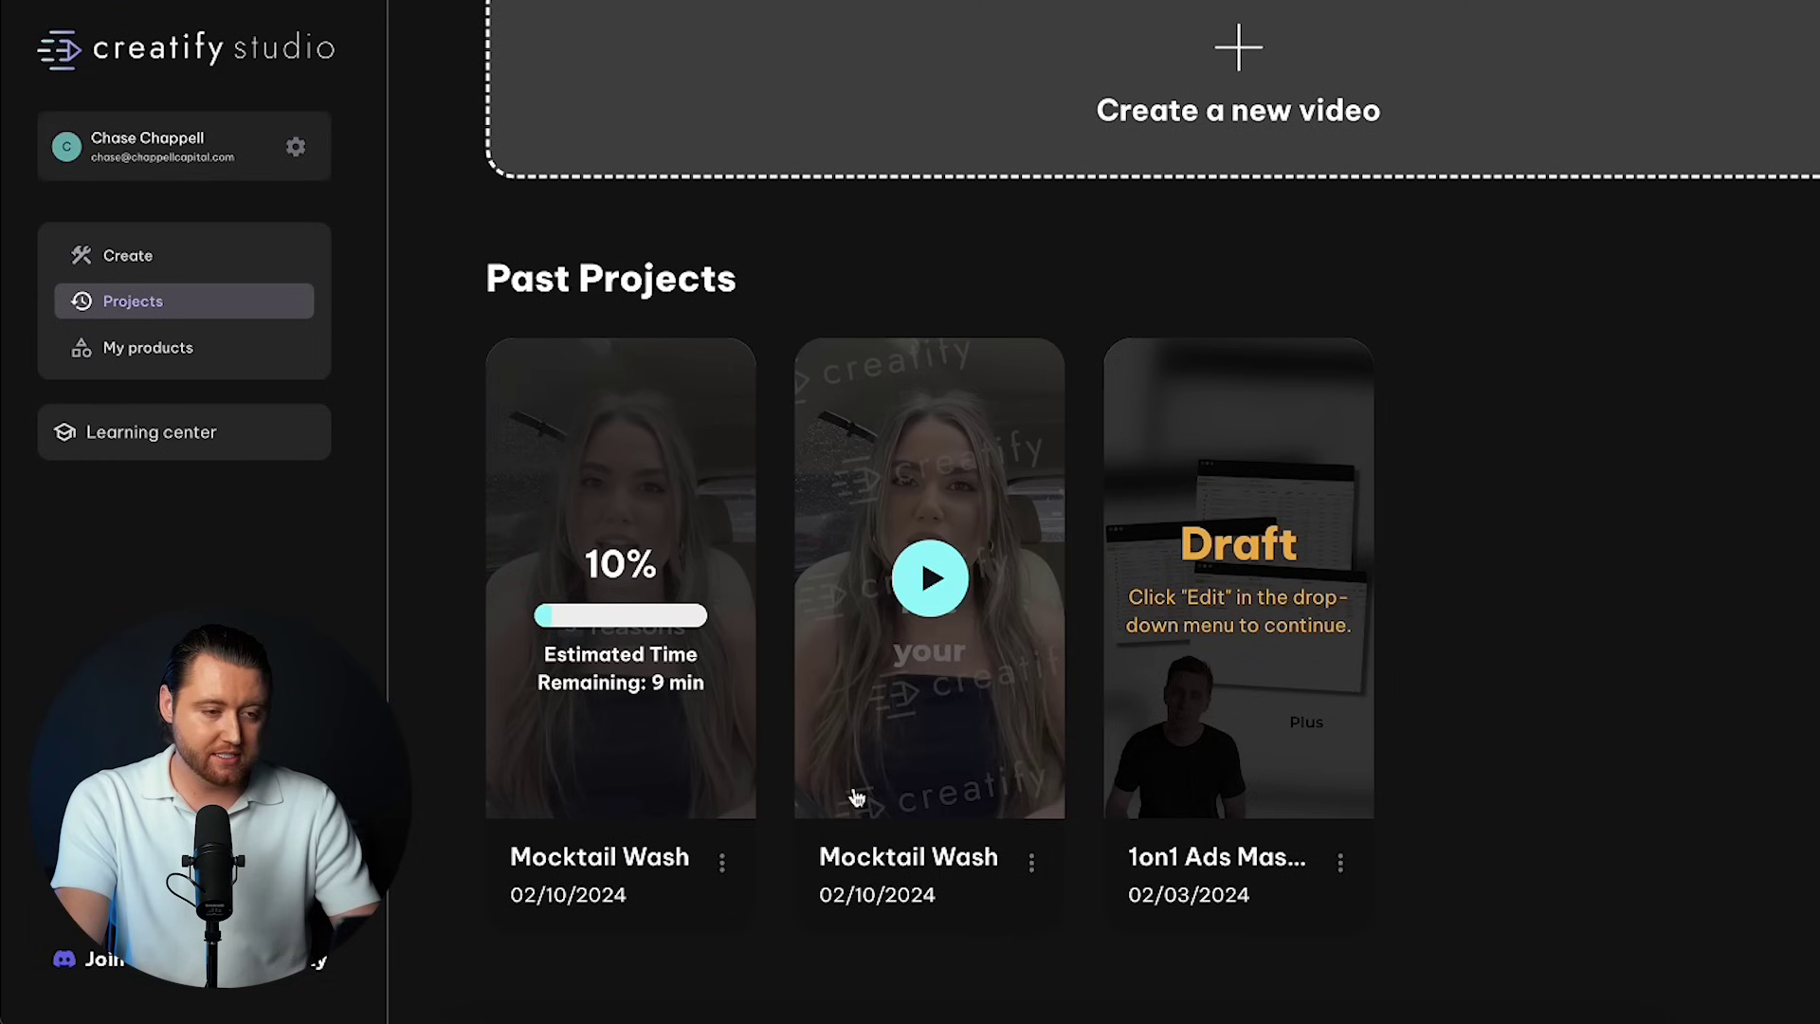
scroll(744, 800, "down", 1)
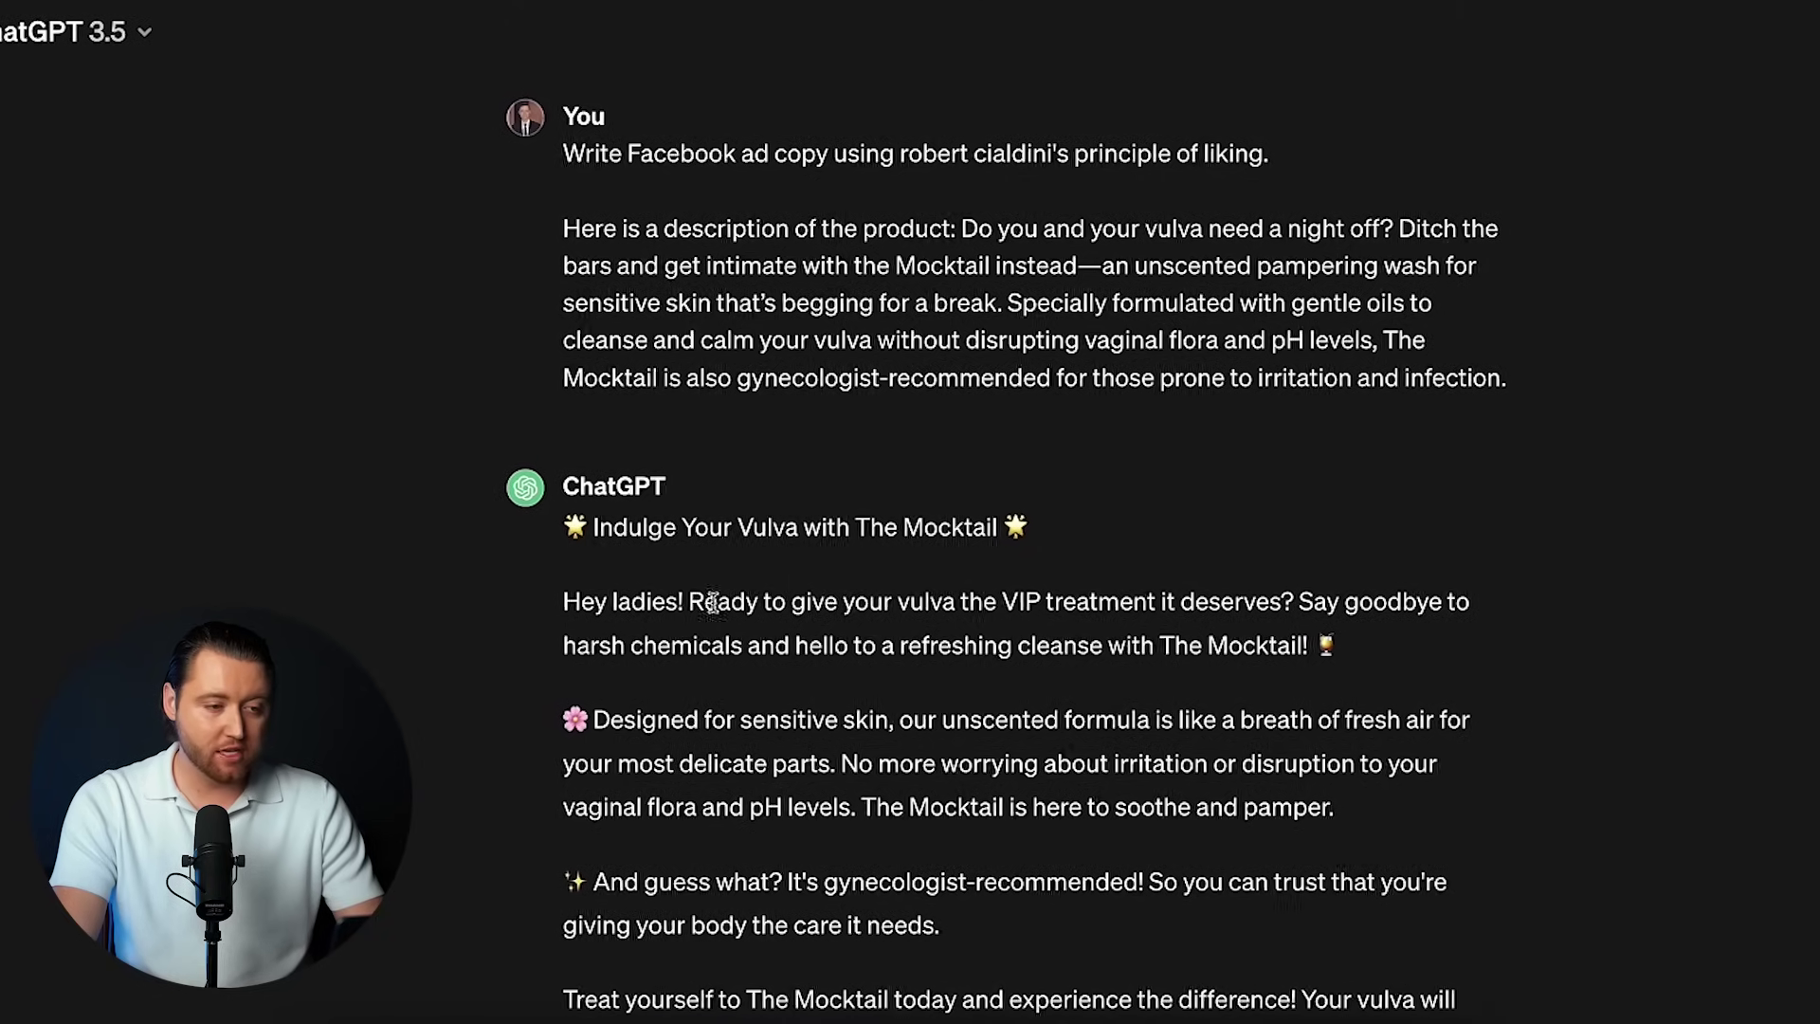
scroll(626, 541, "down", 1)
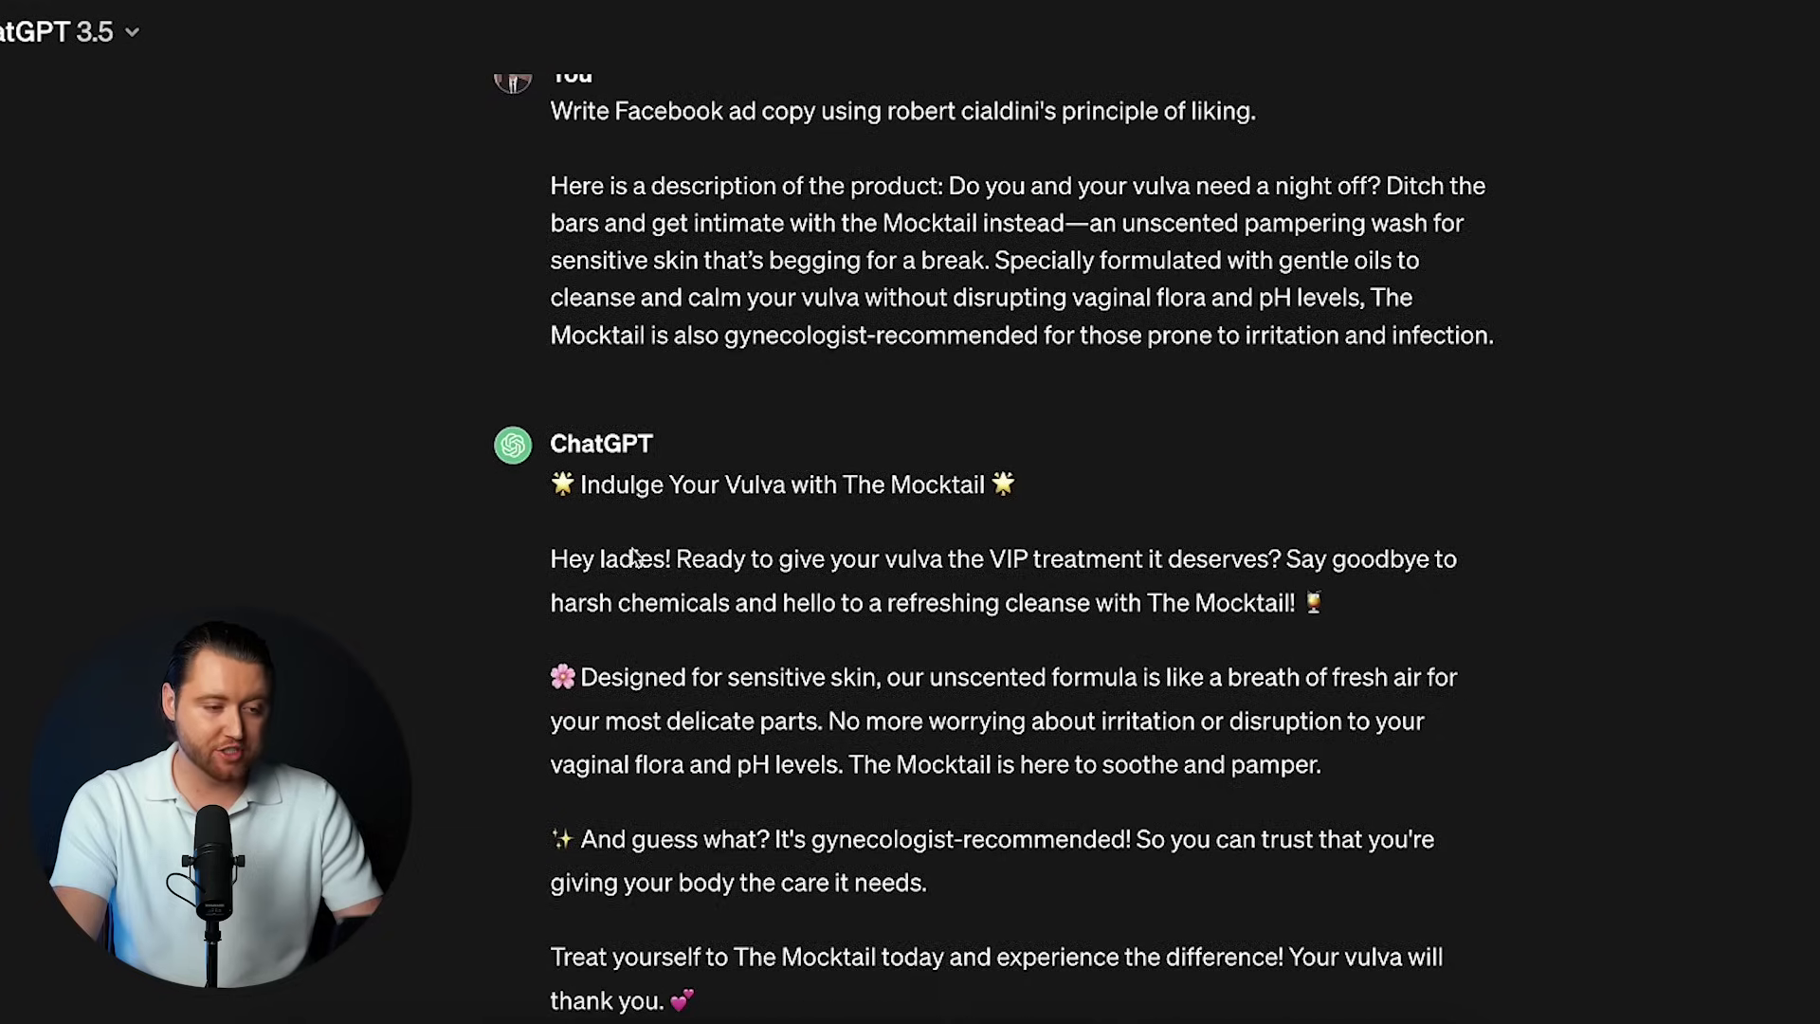
scroll(631, 557, "down", 3)
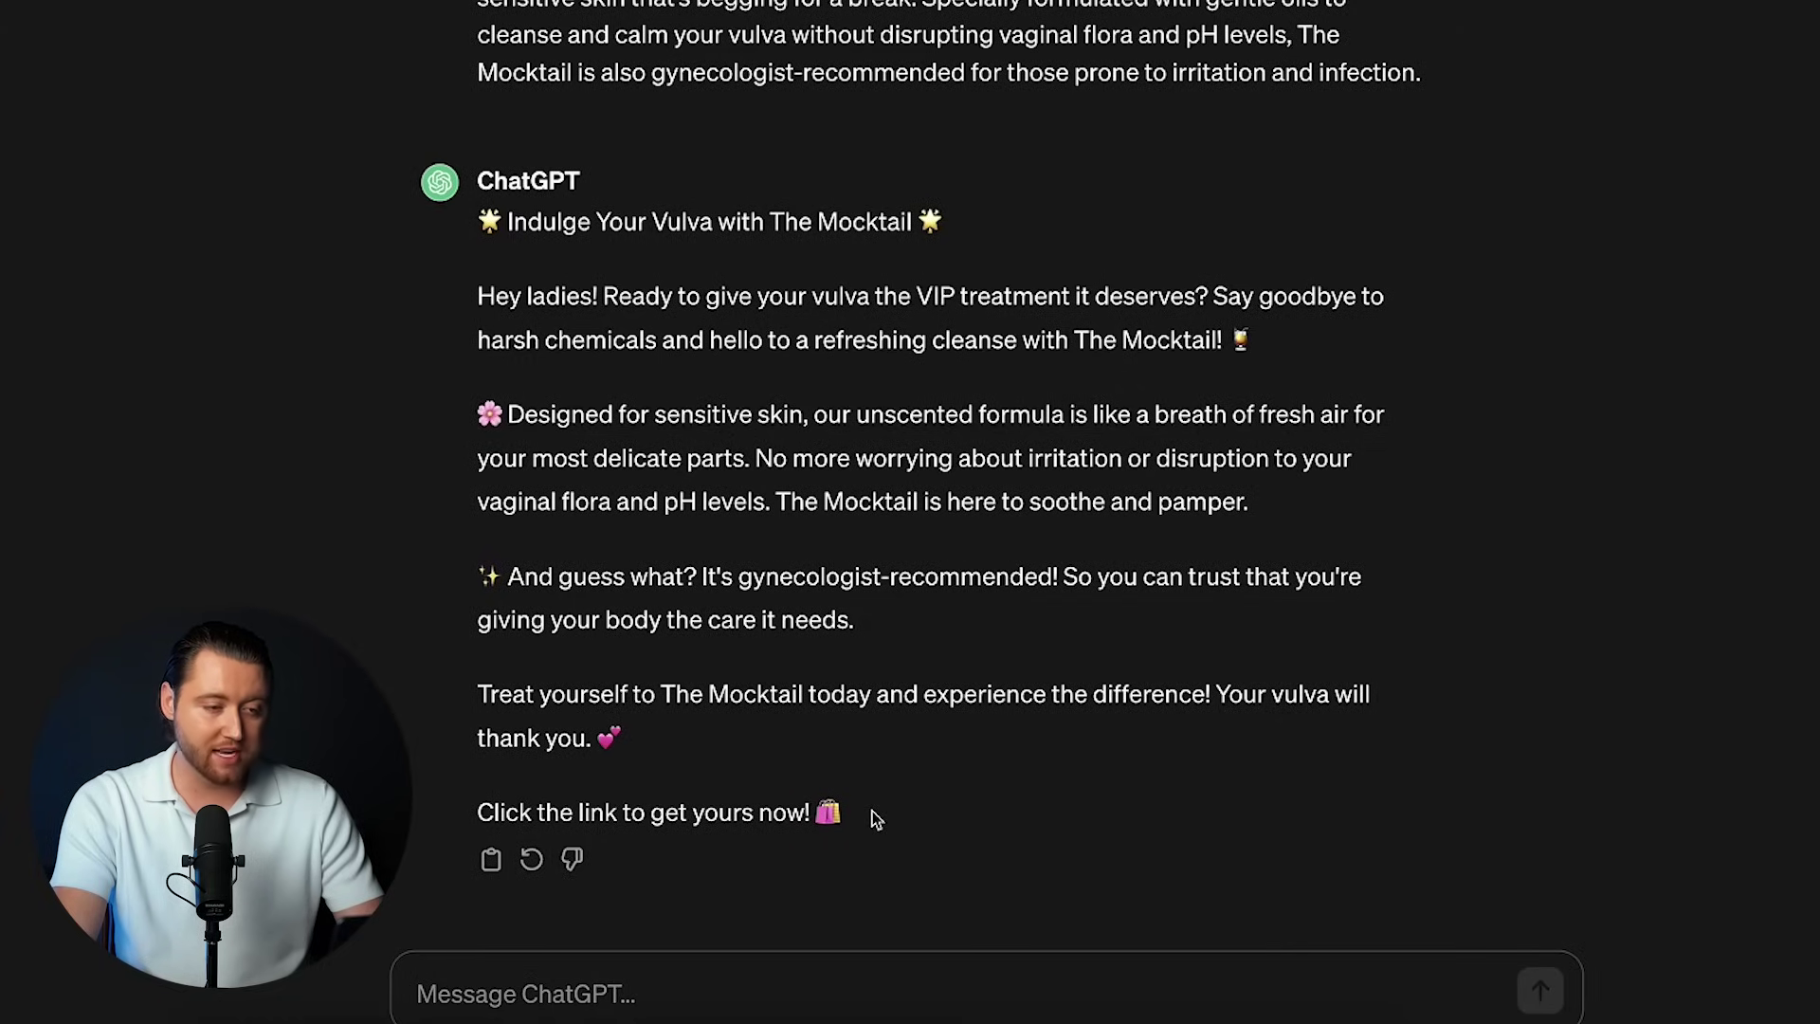
- Select the full Mocktail ad copy reply in ChatGPT, from the last line up to the title
left_click_drag(875, 820, 484, 229)
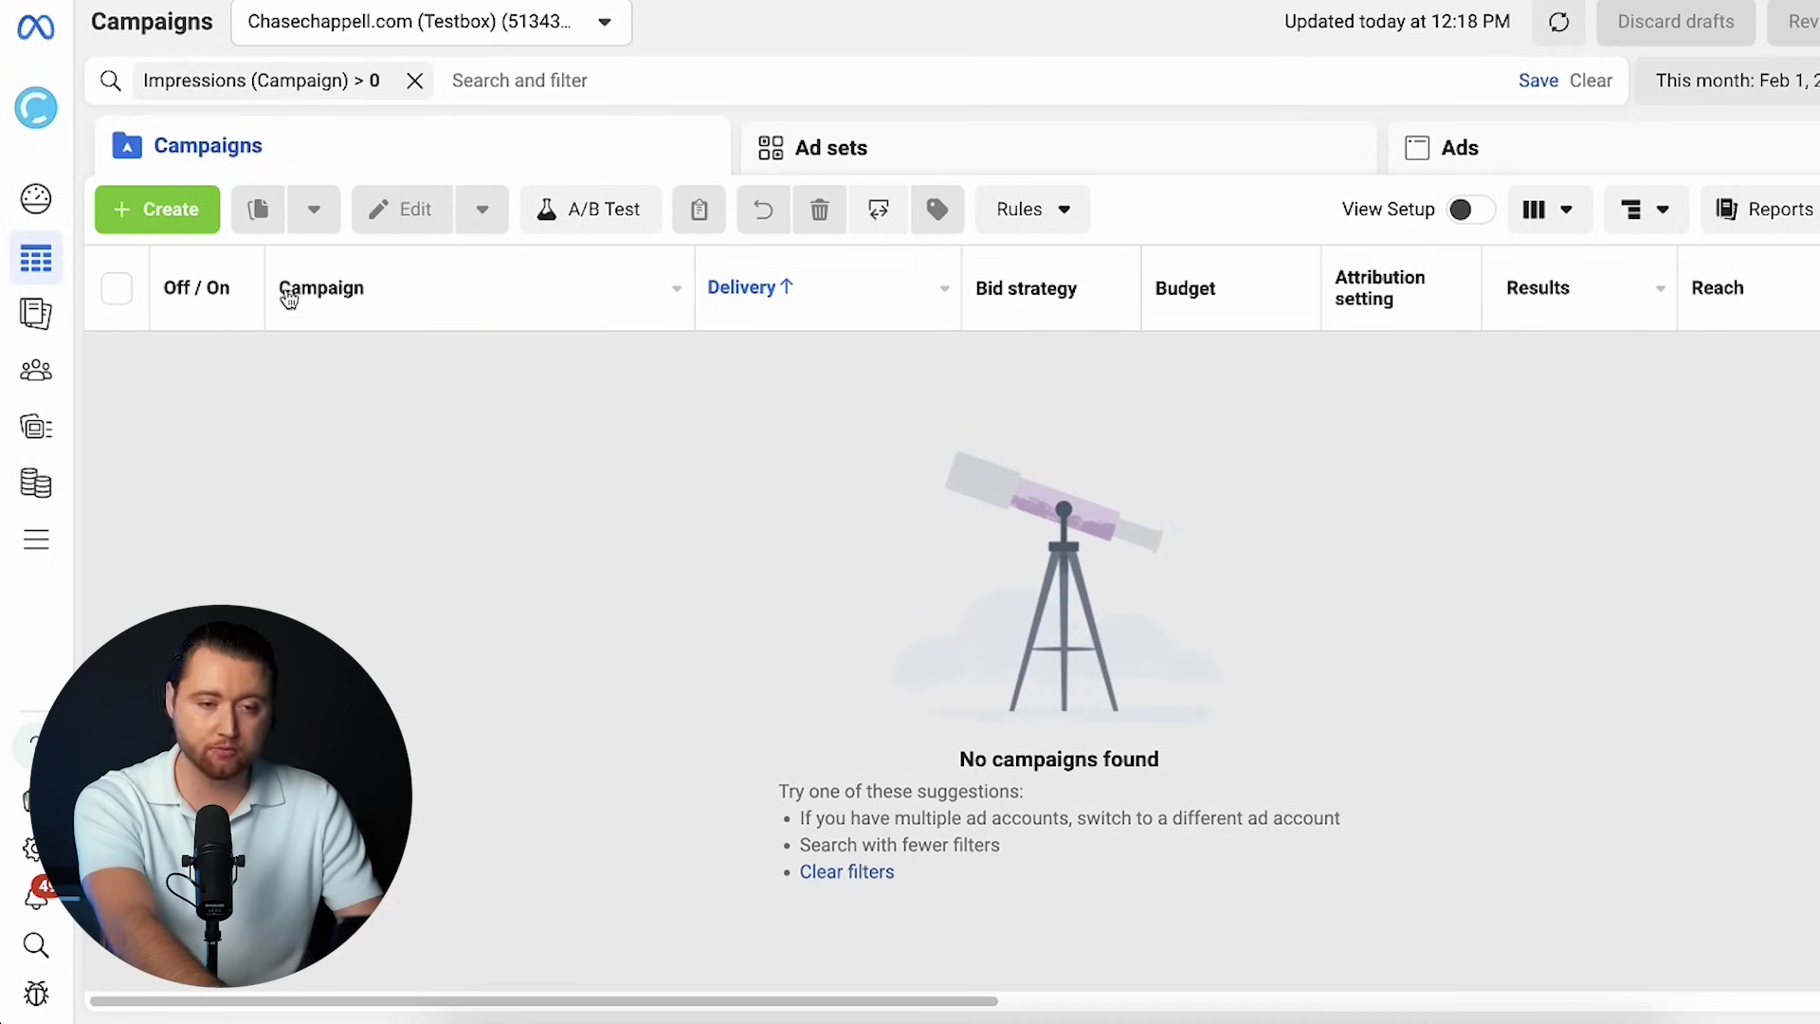
- Create a manual Sales campaign and rename it Broad
left_click(157, 210)
left_click(825, 690)
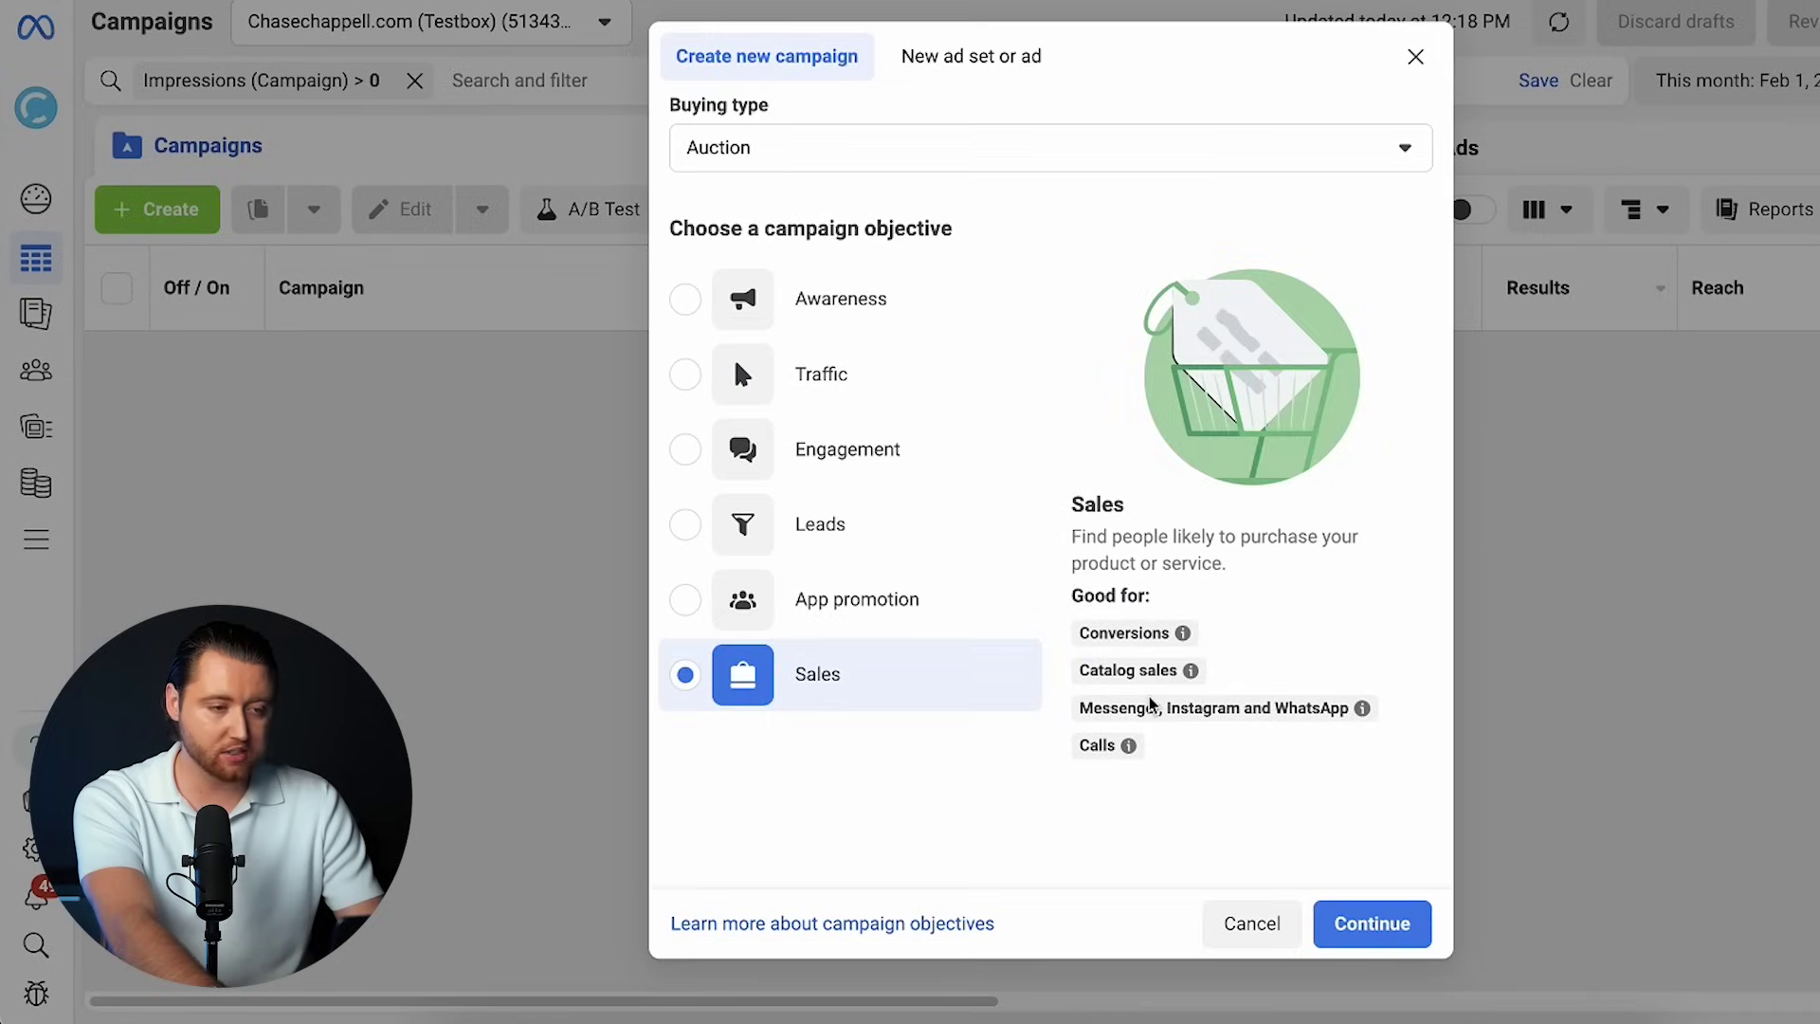
left_click(1371, 923)
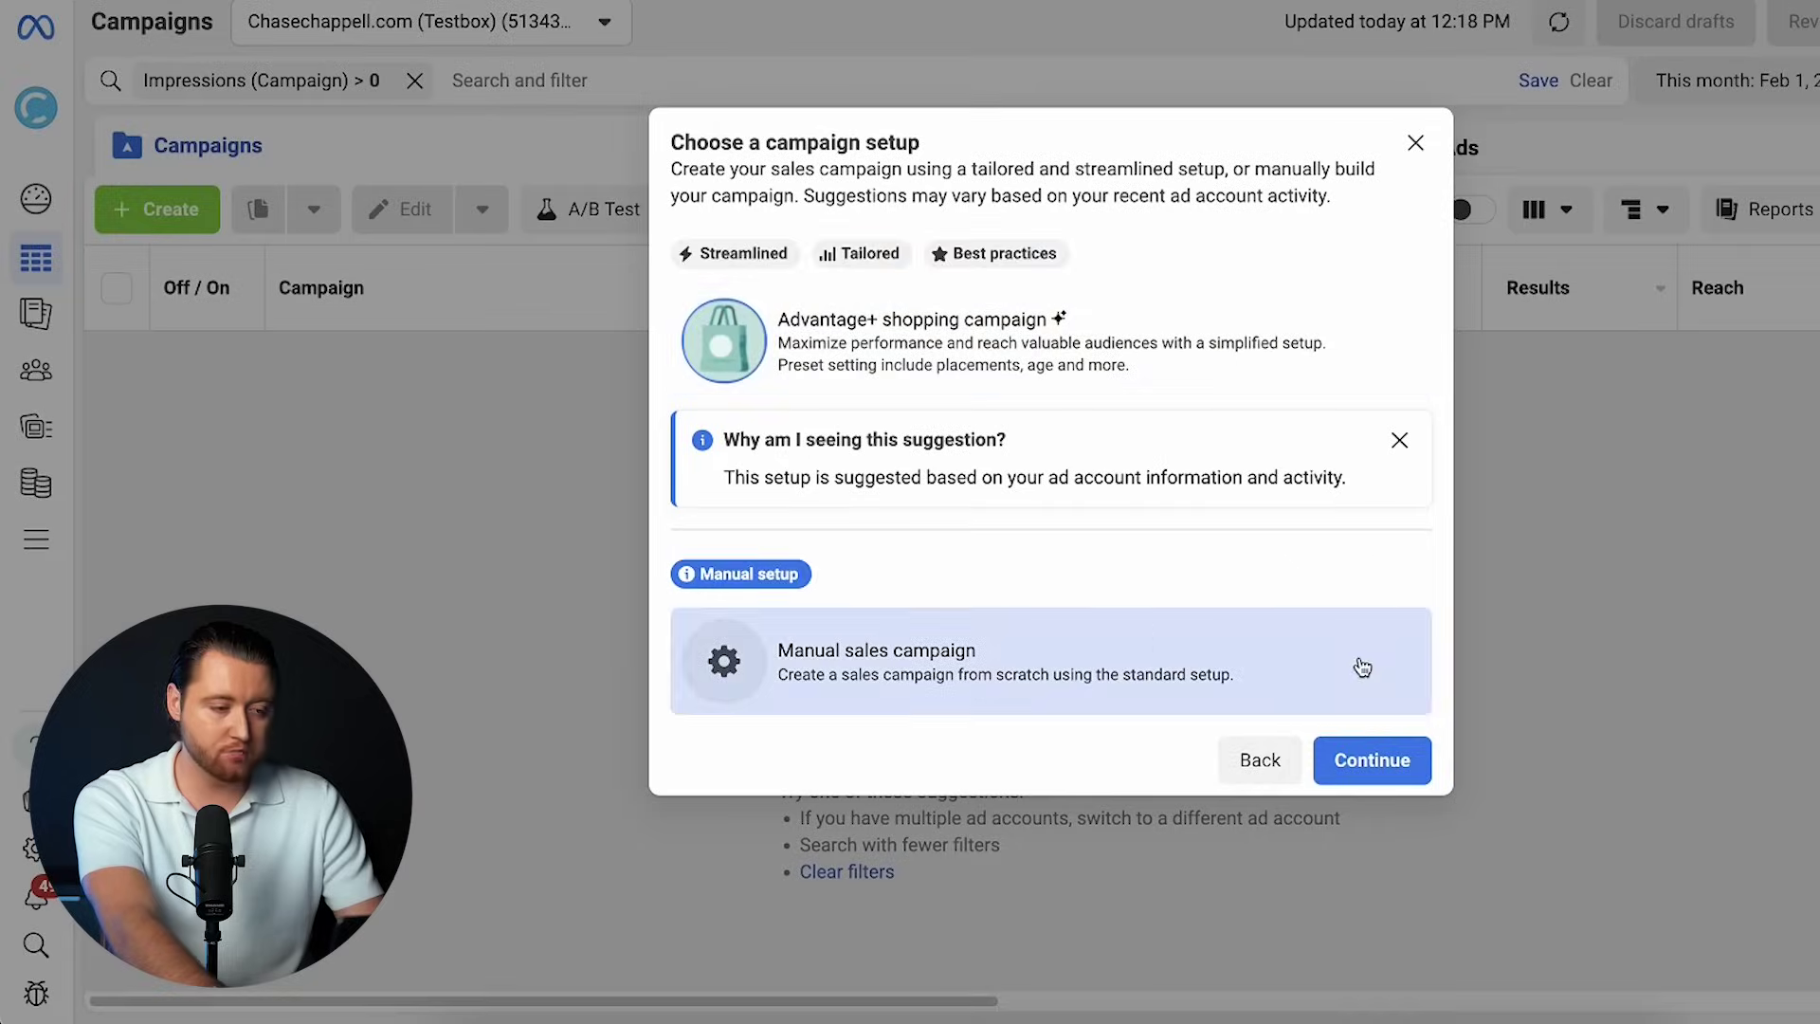
left_click(1397, 759)
left_click_drag(1018, 211, 750, 207)
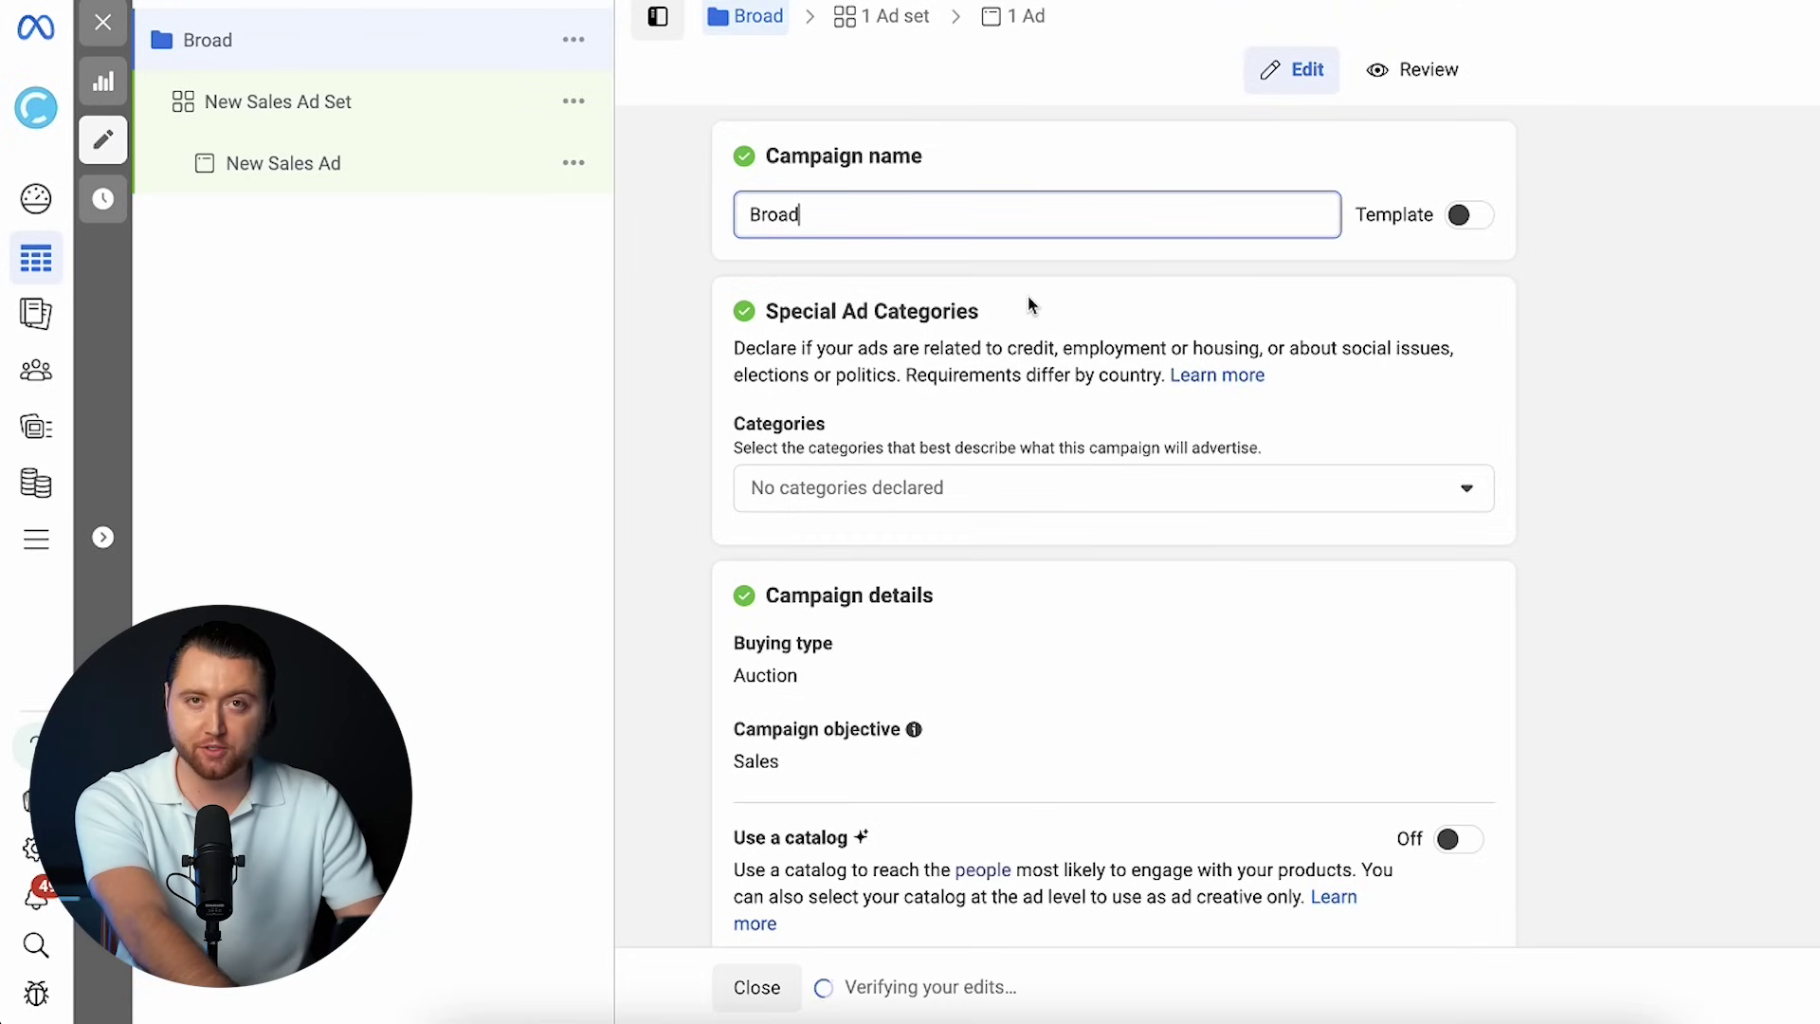
scroll(1030, 311, "down", 2)
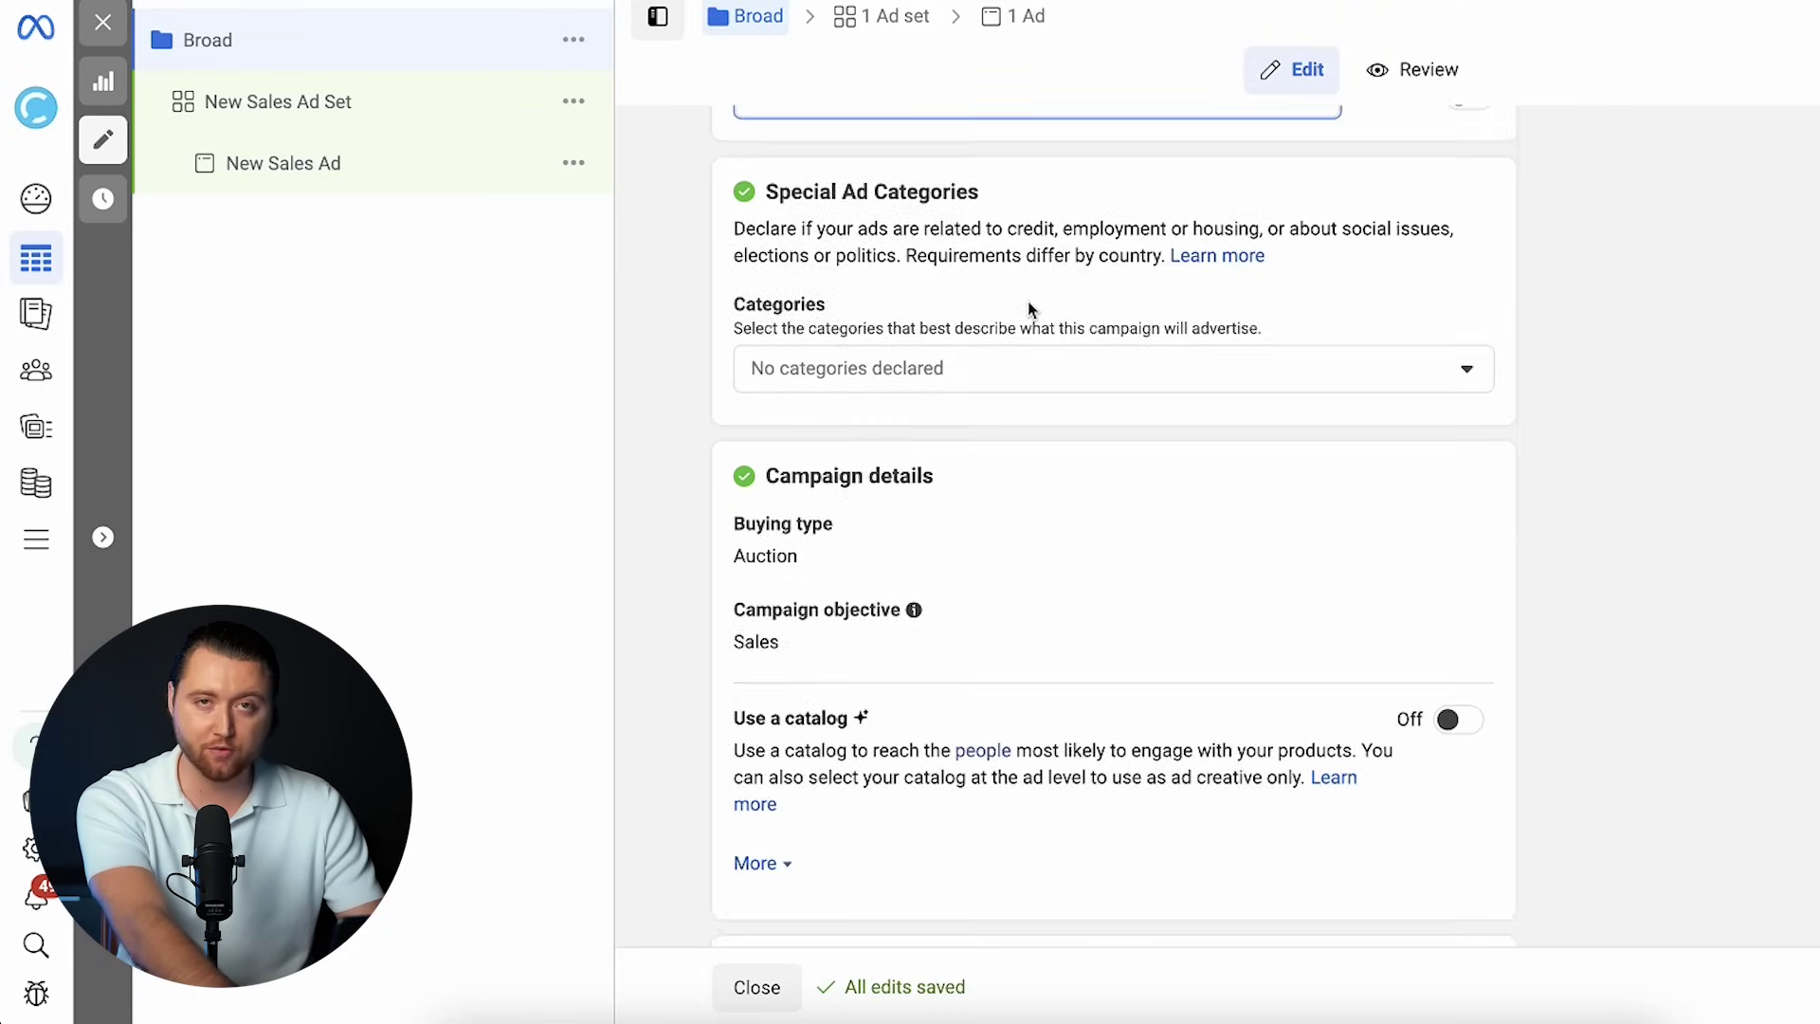
scroll(1030, 310, "down", 5)
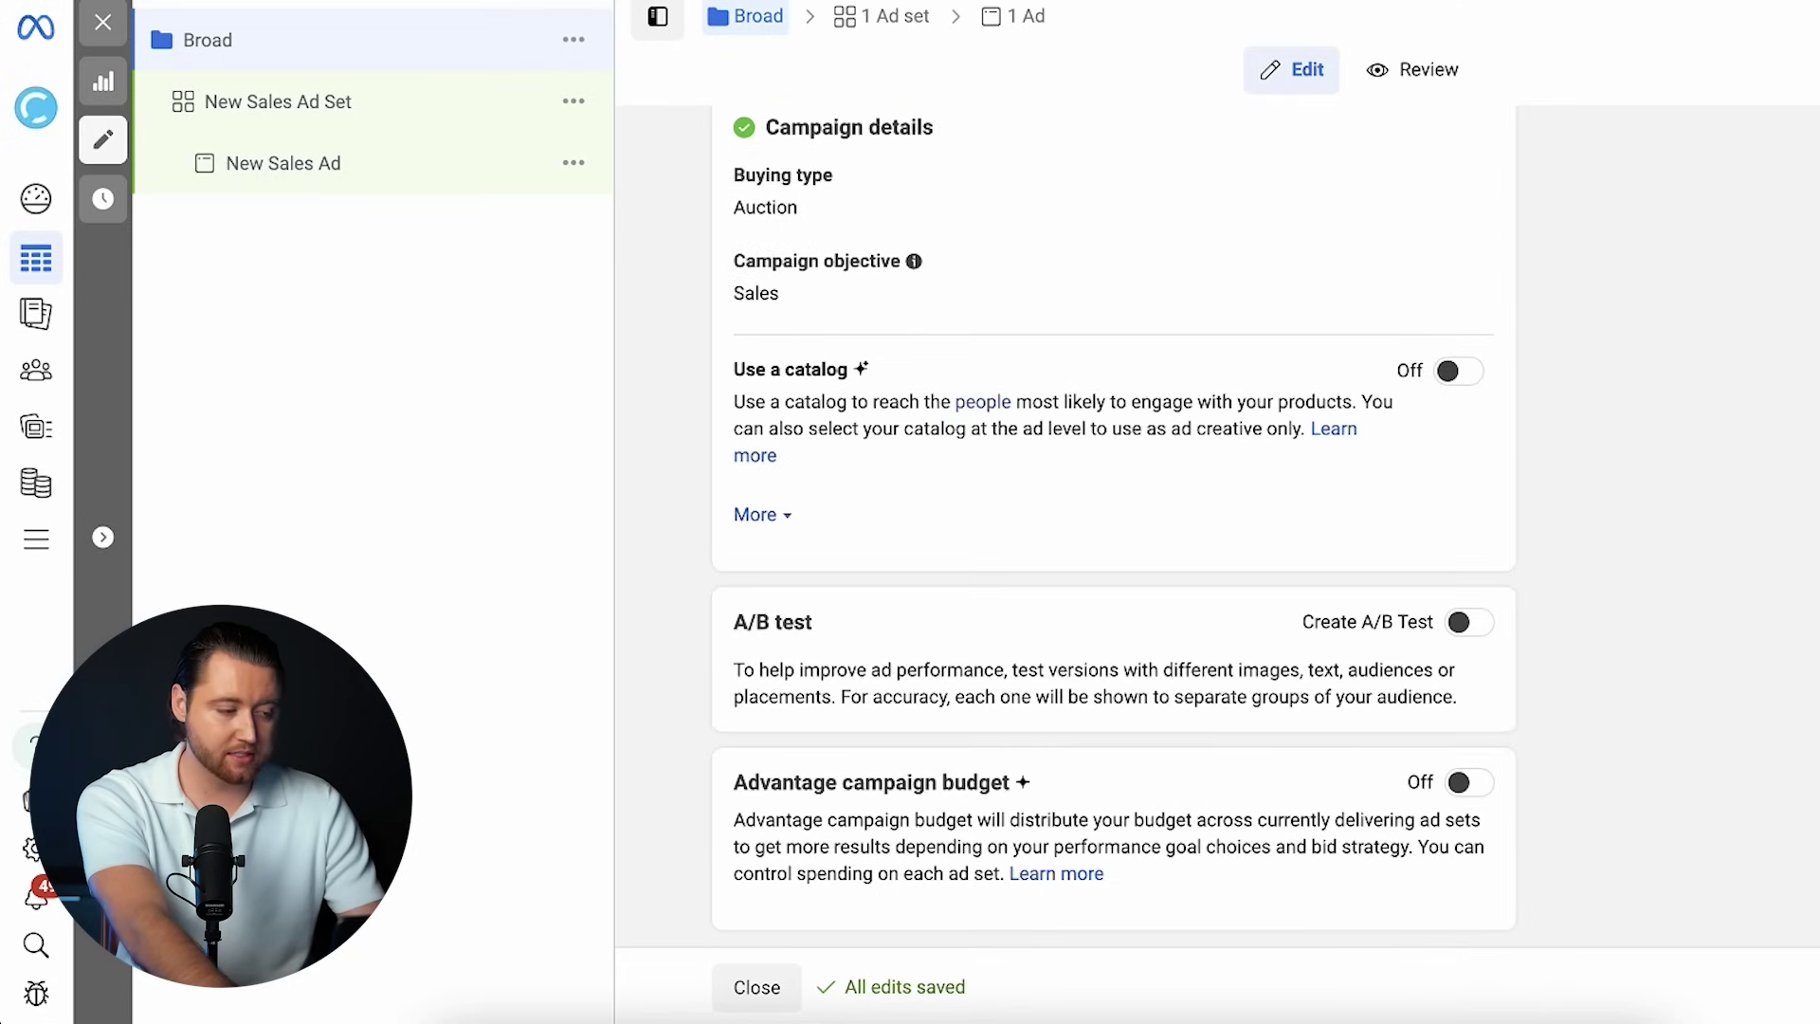
- Set the ad set to website conversions with Purchase as the conversion event
left_click(277, 102)
left_click(942, 370)
scroll(981, 532, "down", 2)
scroll(977, 602, "down", 3)
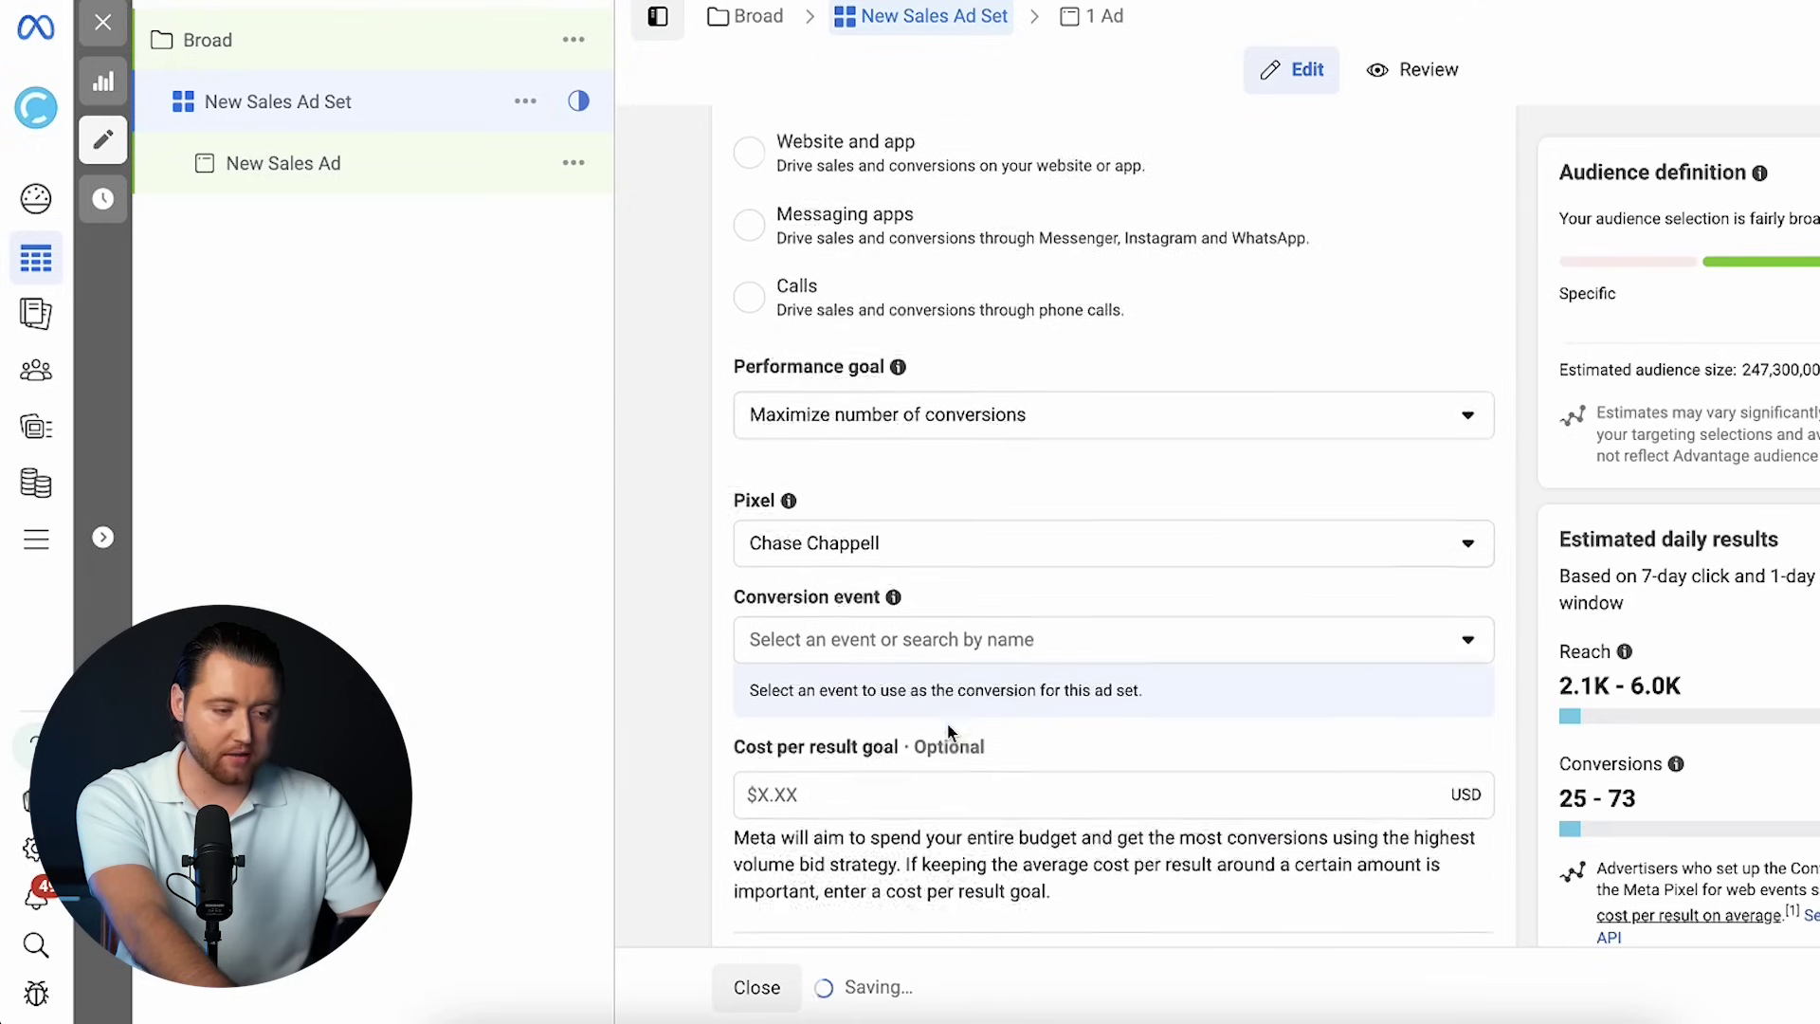
scroll(948, 731, "down", 1)
left_click(987, 581)
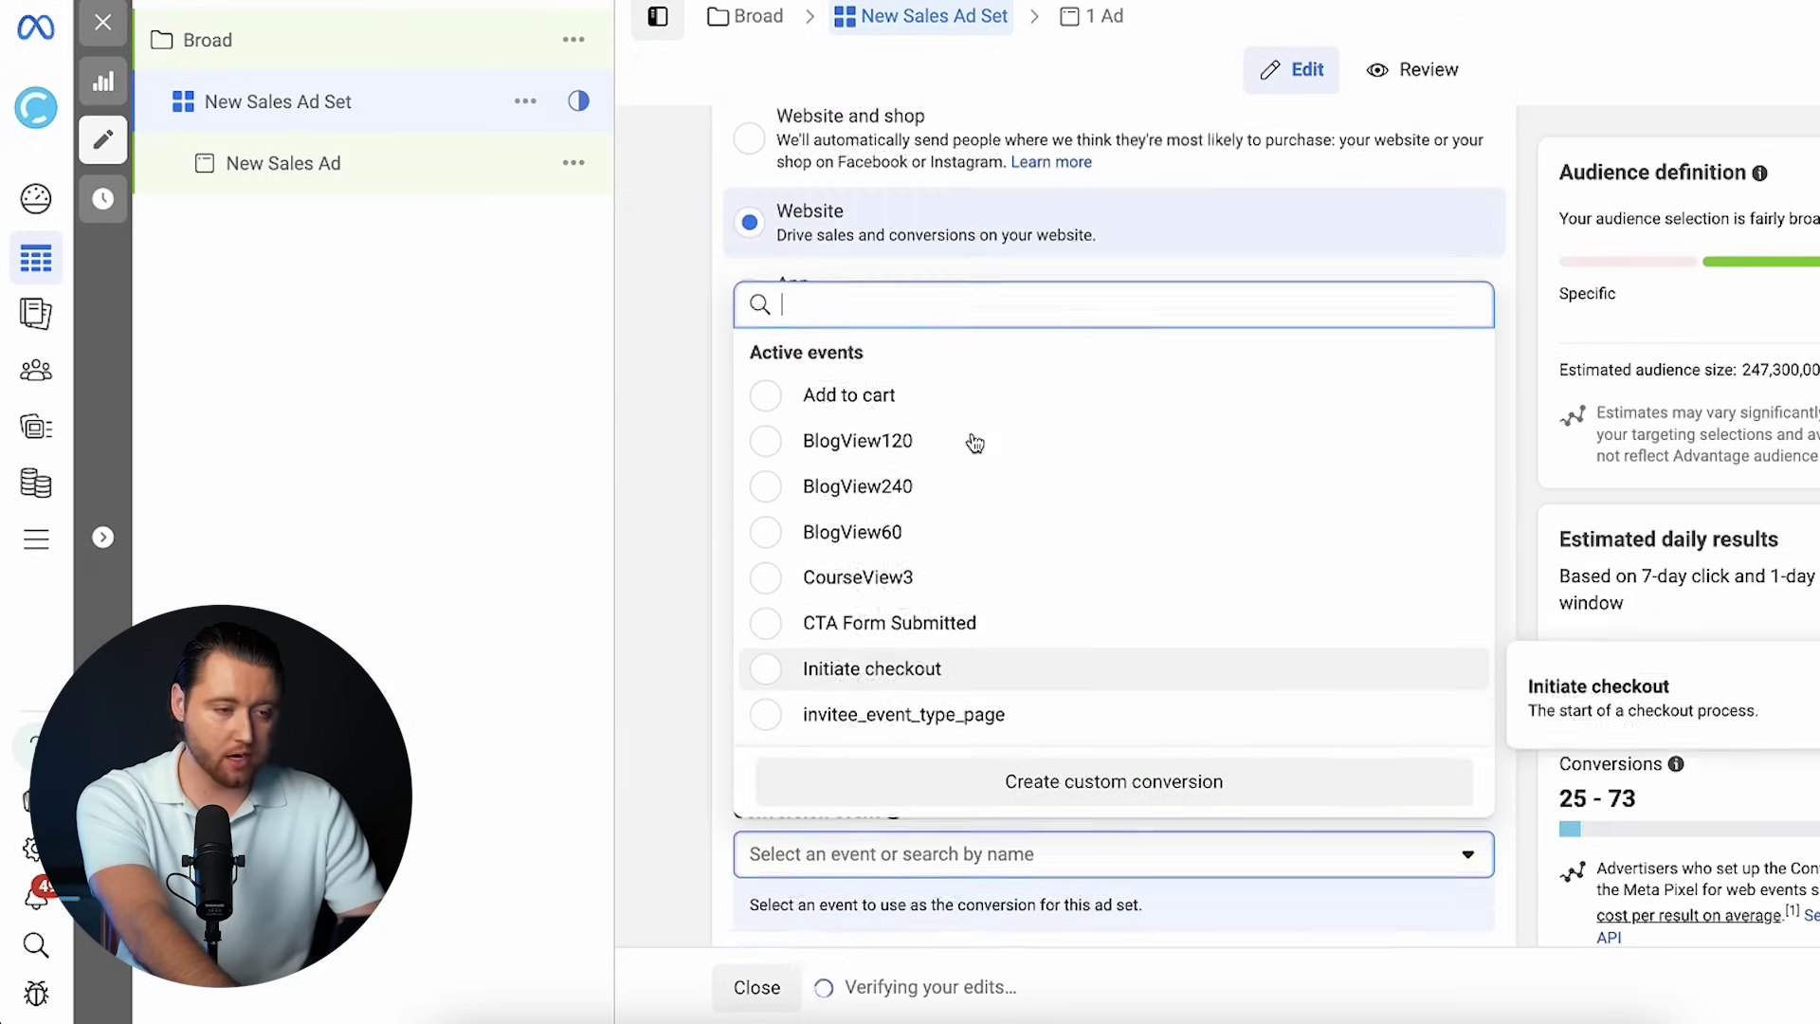
type("purch")
key("Return")
scroll(1018, 319, "down", 5)
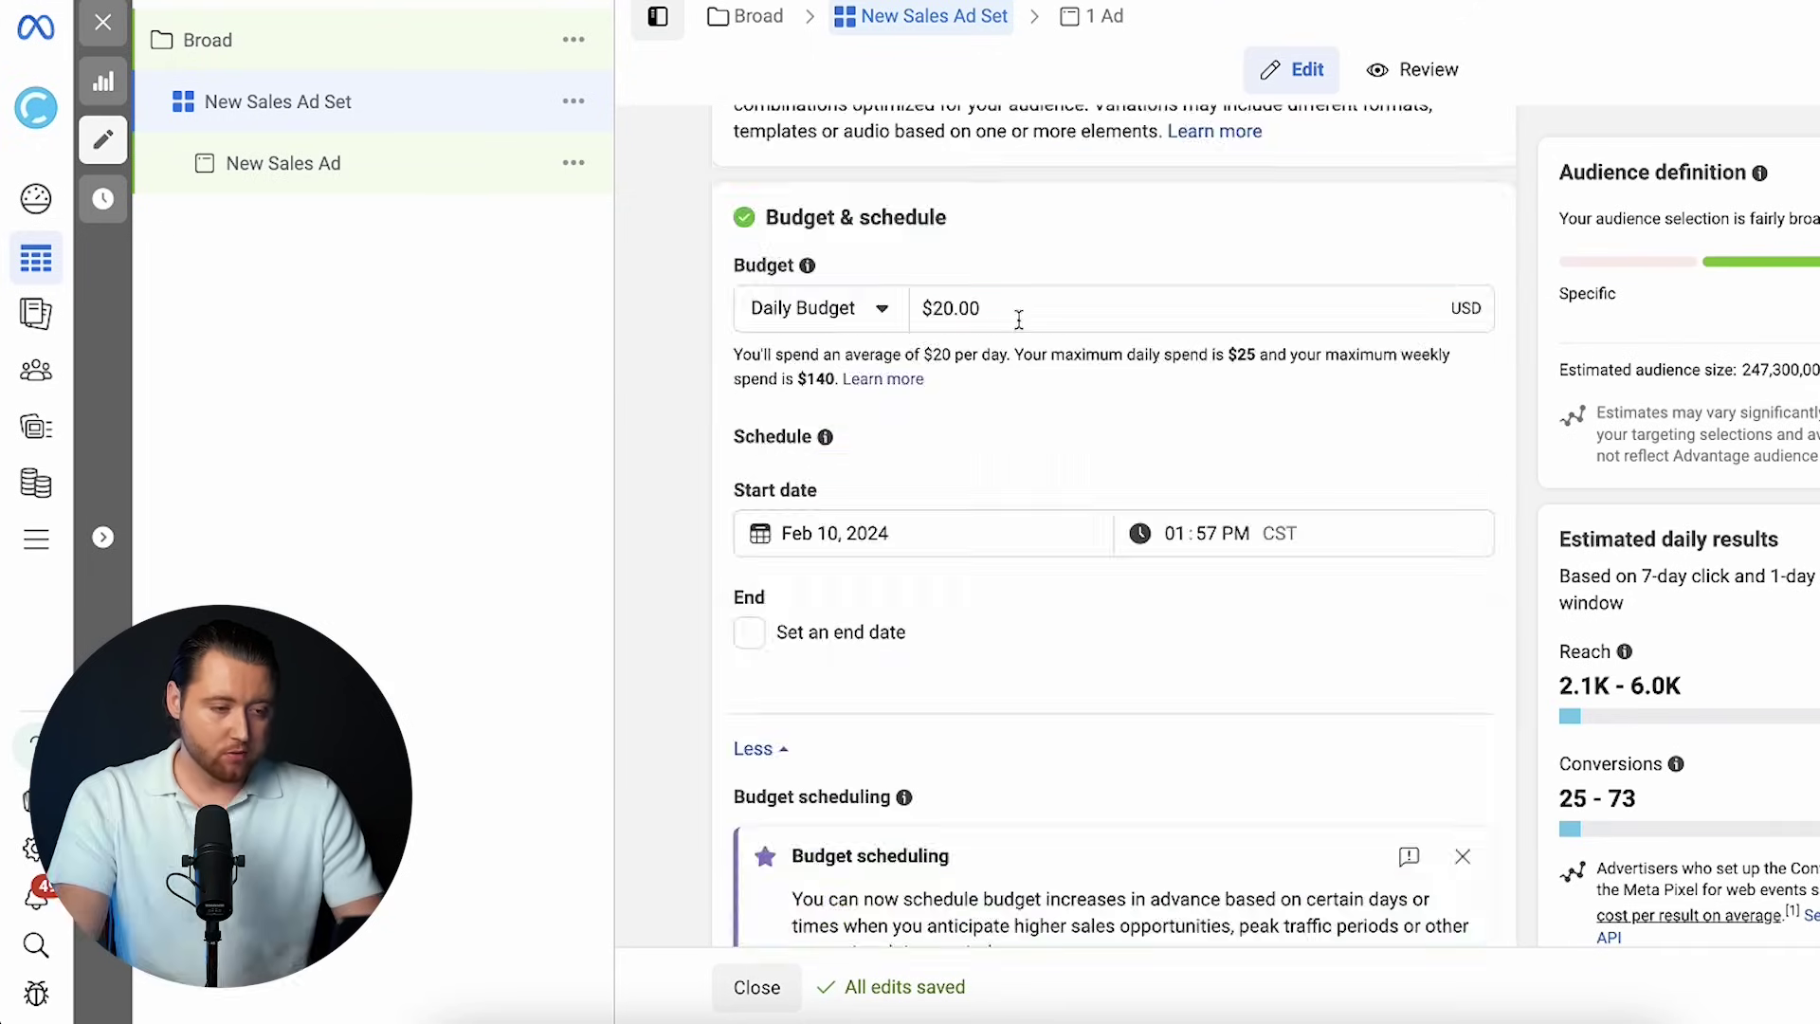
scroll(1019, 319, "down", 1)
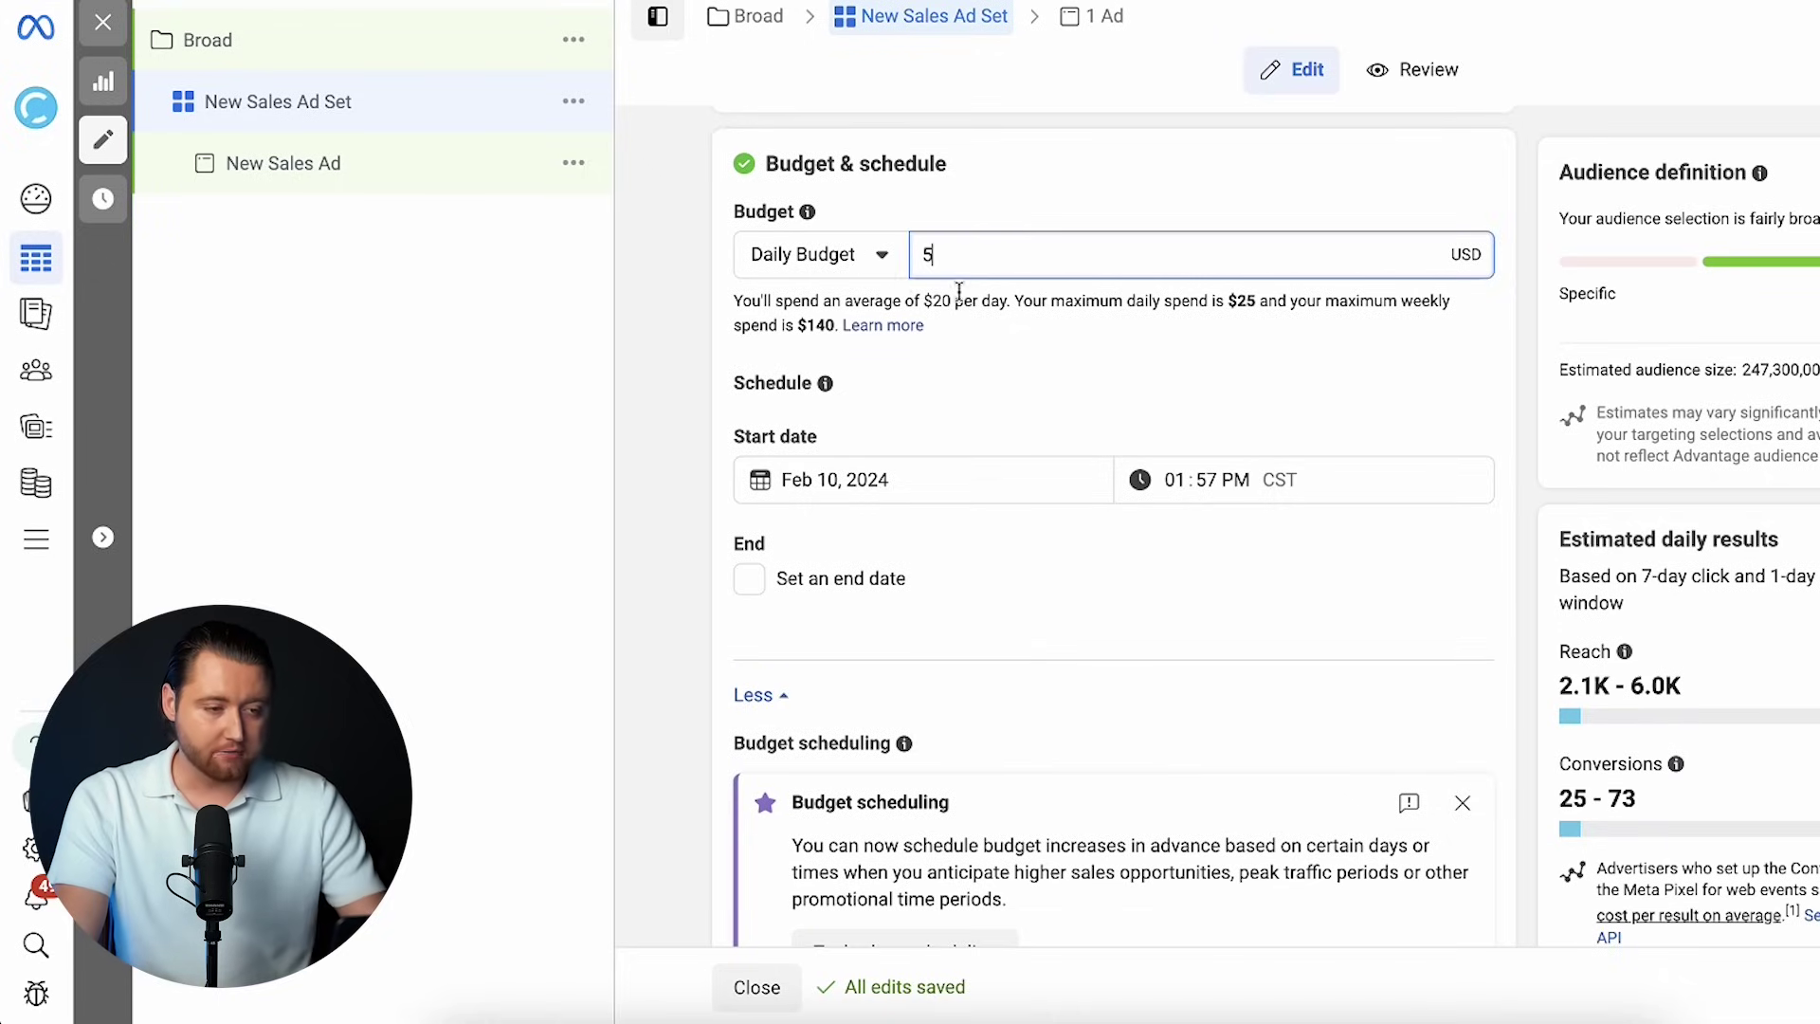
scroll(1064, 393, "down", 1)
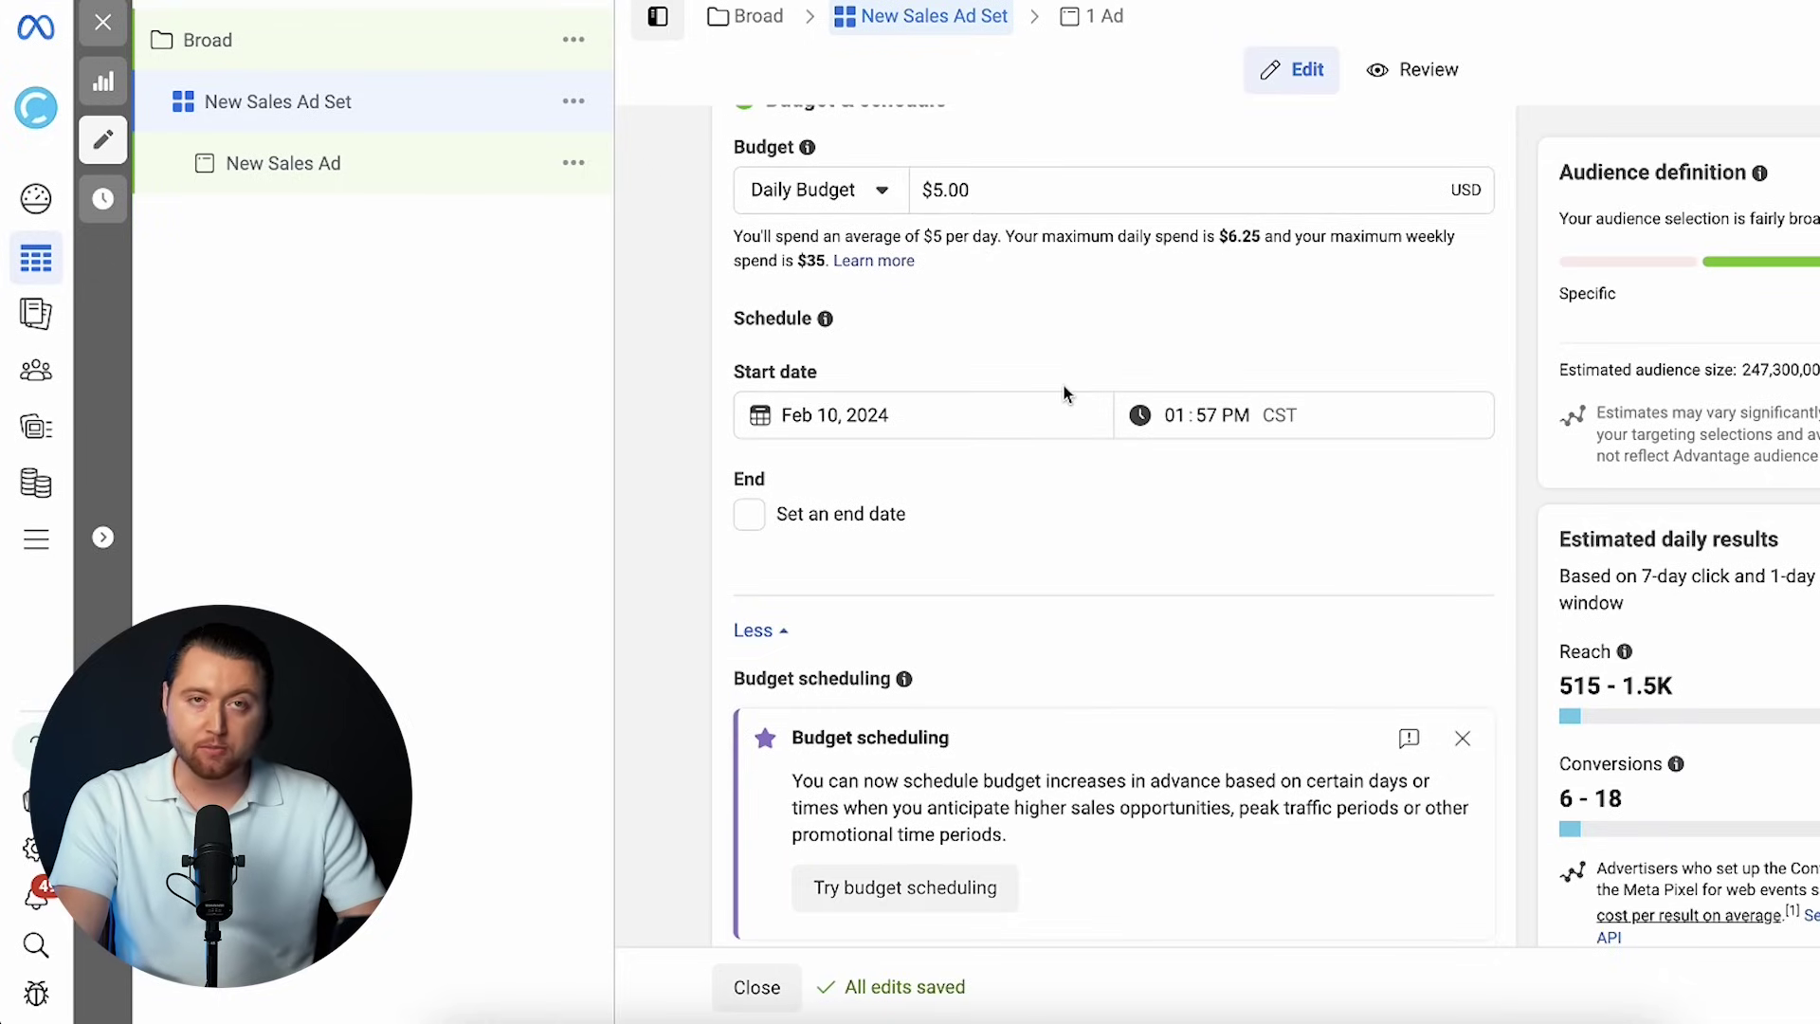
scroll(1065, 394, "down", 5)
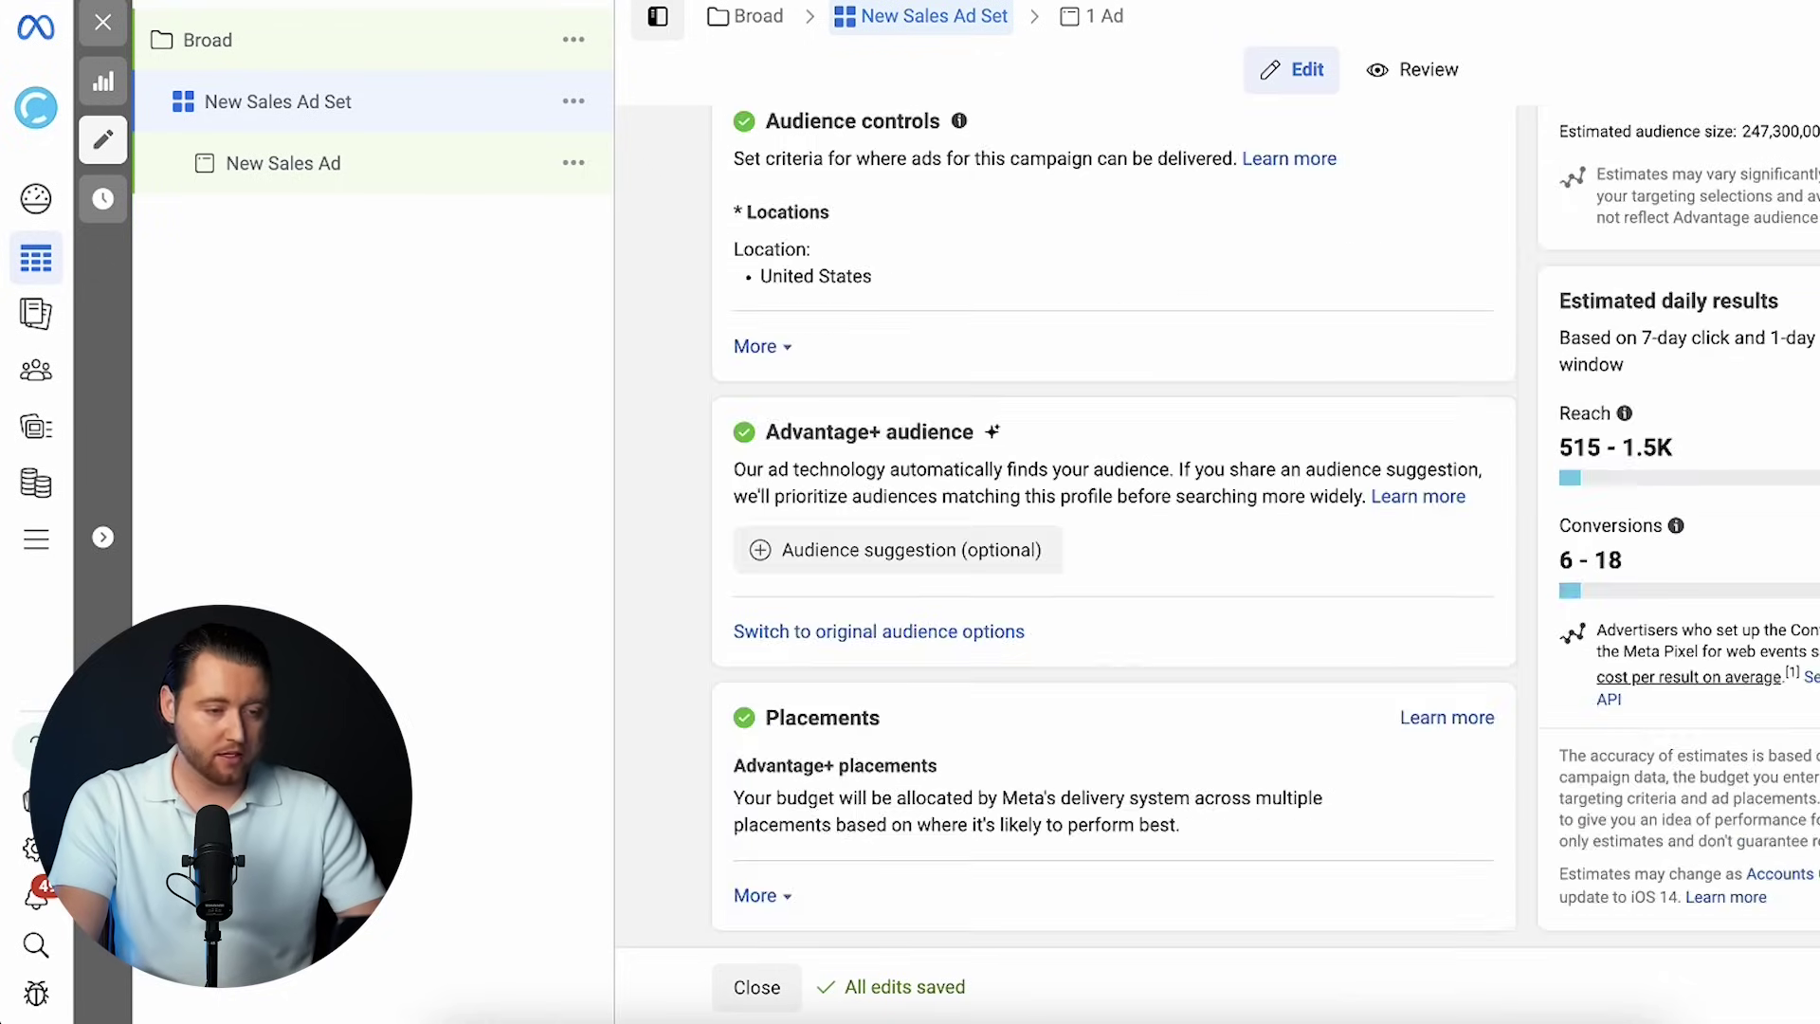
scroll(1185, 694, "down", 5)
scroll(1189, 614, "down", 2)
- Link the Instagram account and finish setting up the Creatify video as the ad media
left_click(925, 654)
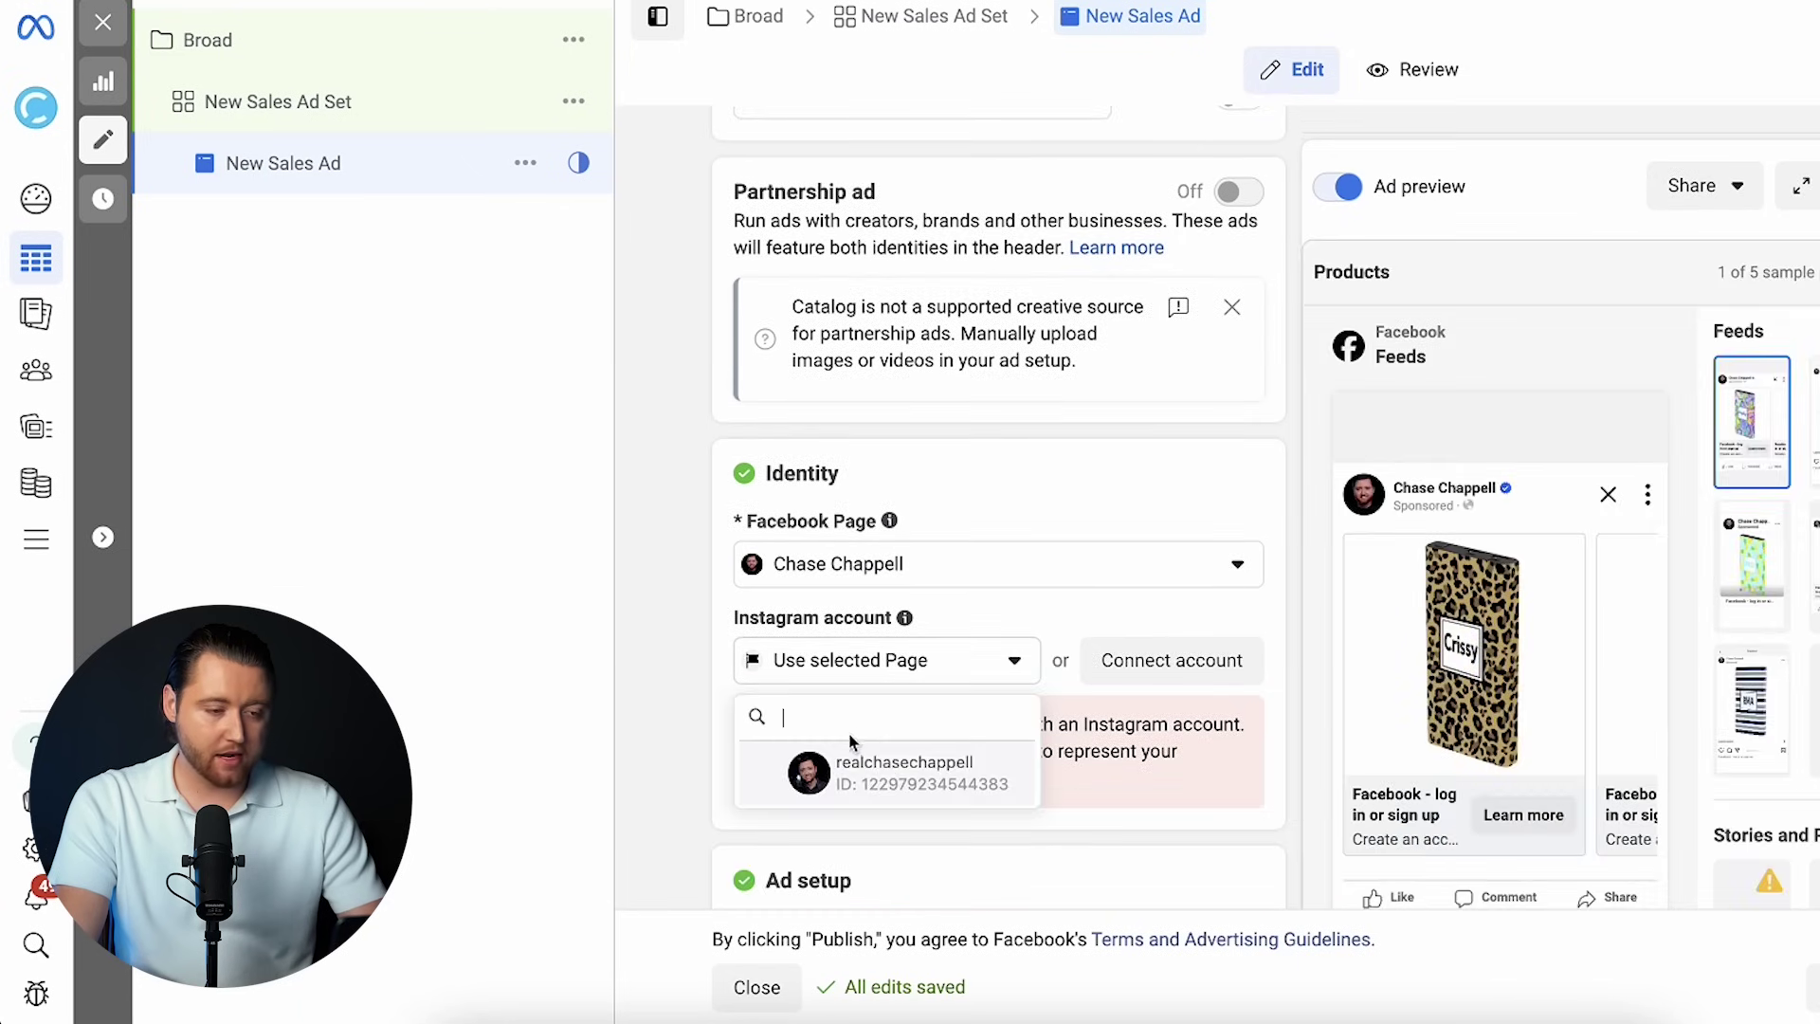
left_click(847, 768)
scroll(861, 715, "down", 5)
scroll(859, 735, "down", 2)
scroll(857, 735, "down", 2)
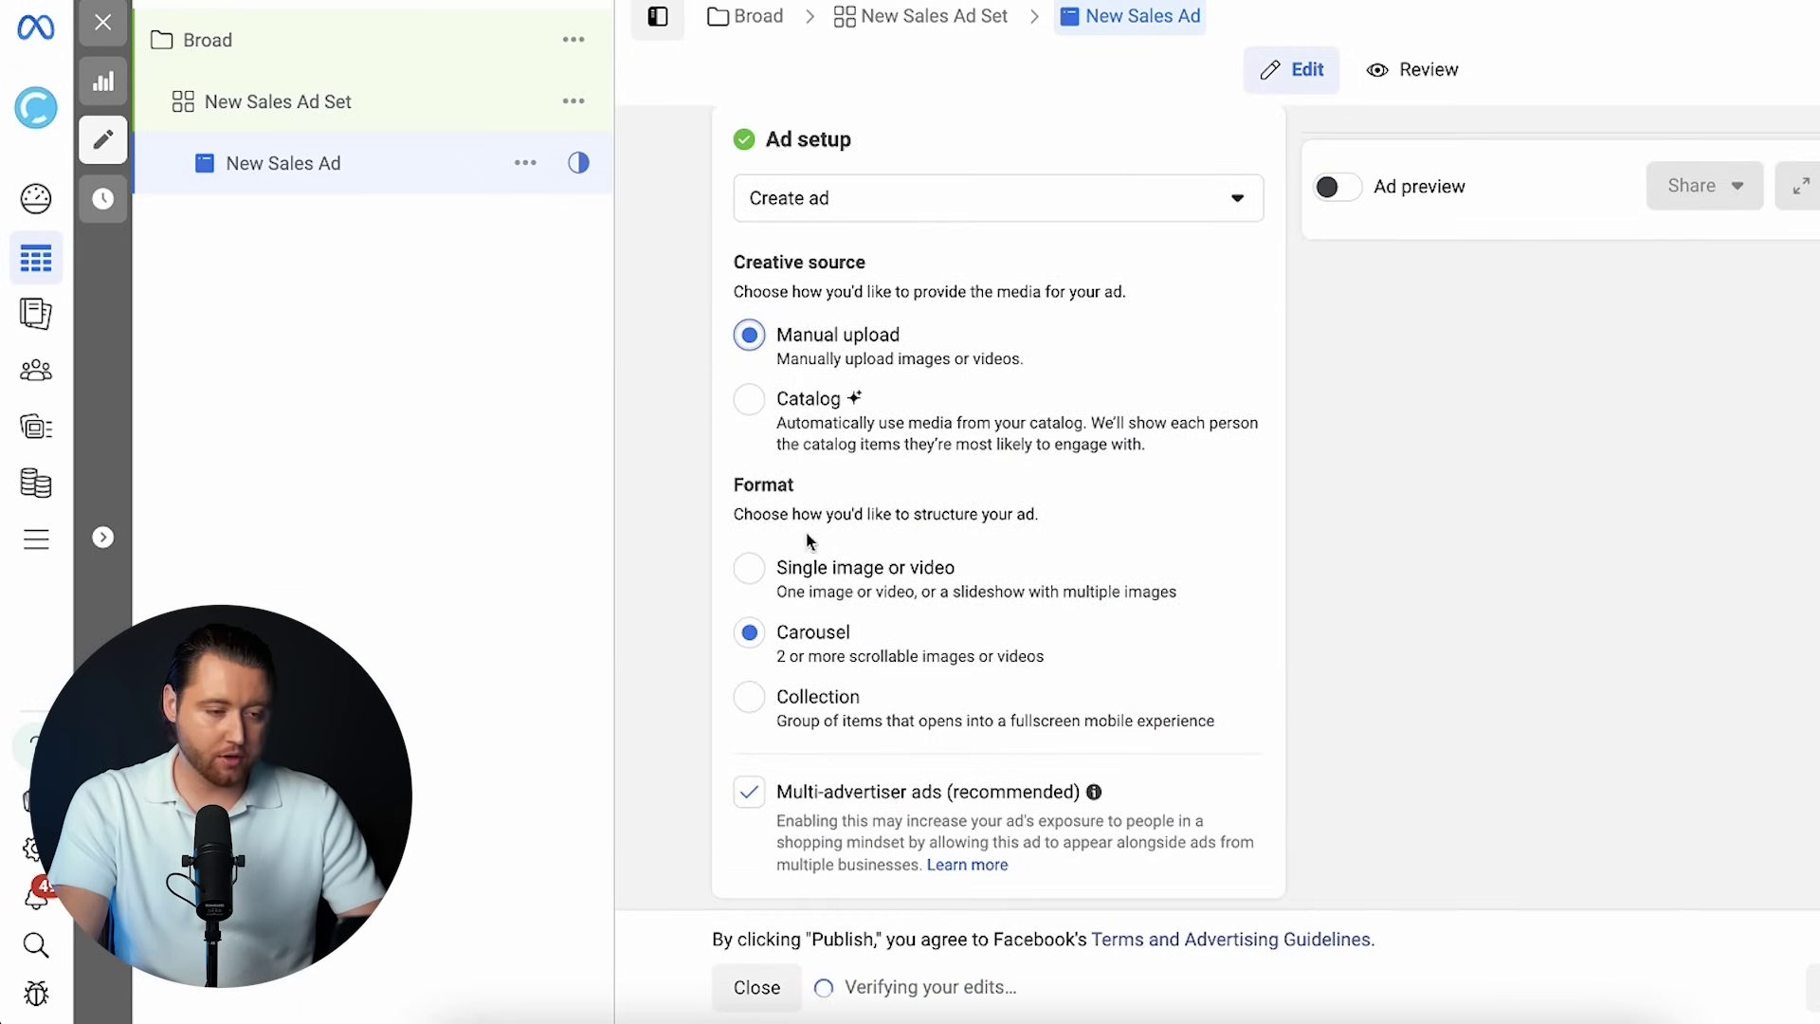
scroll(911, 294, "down", 2)
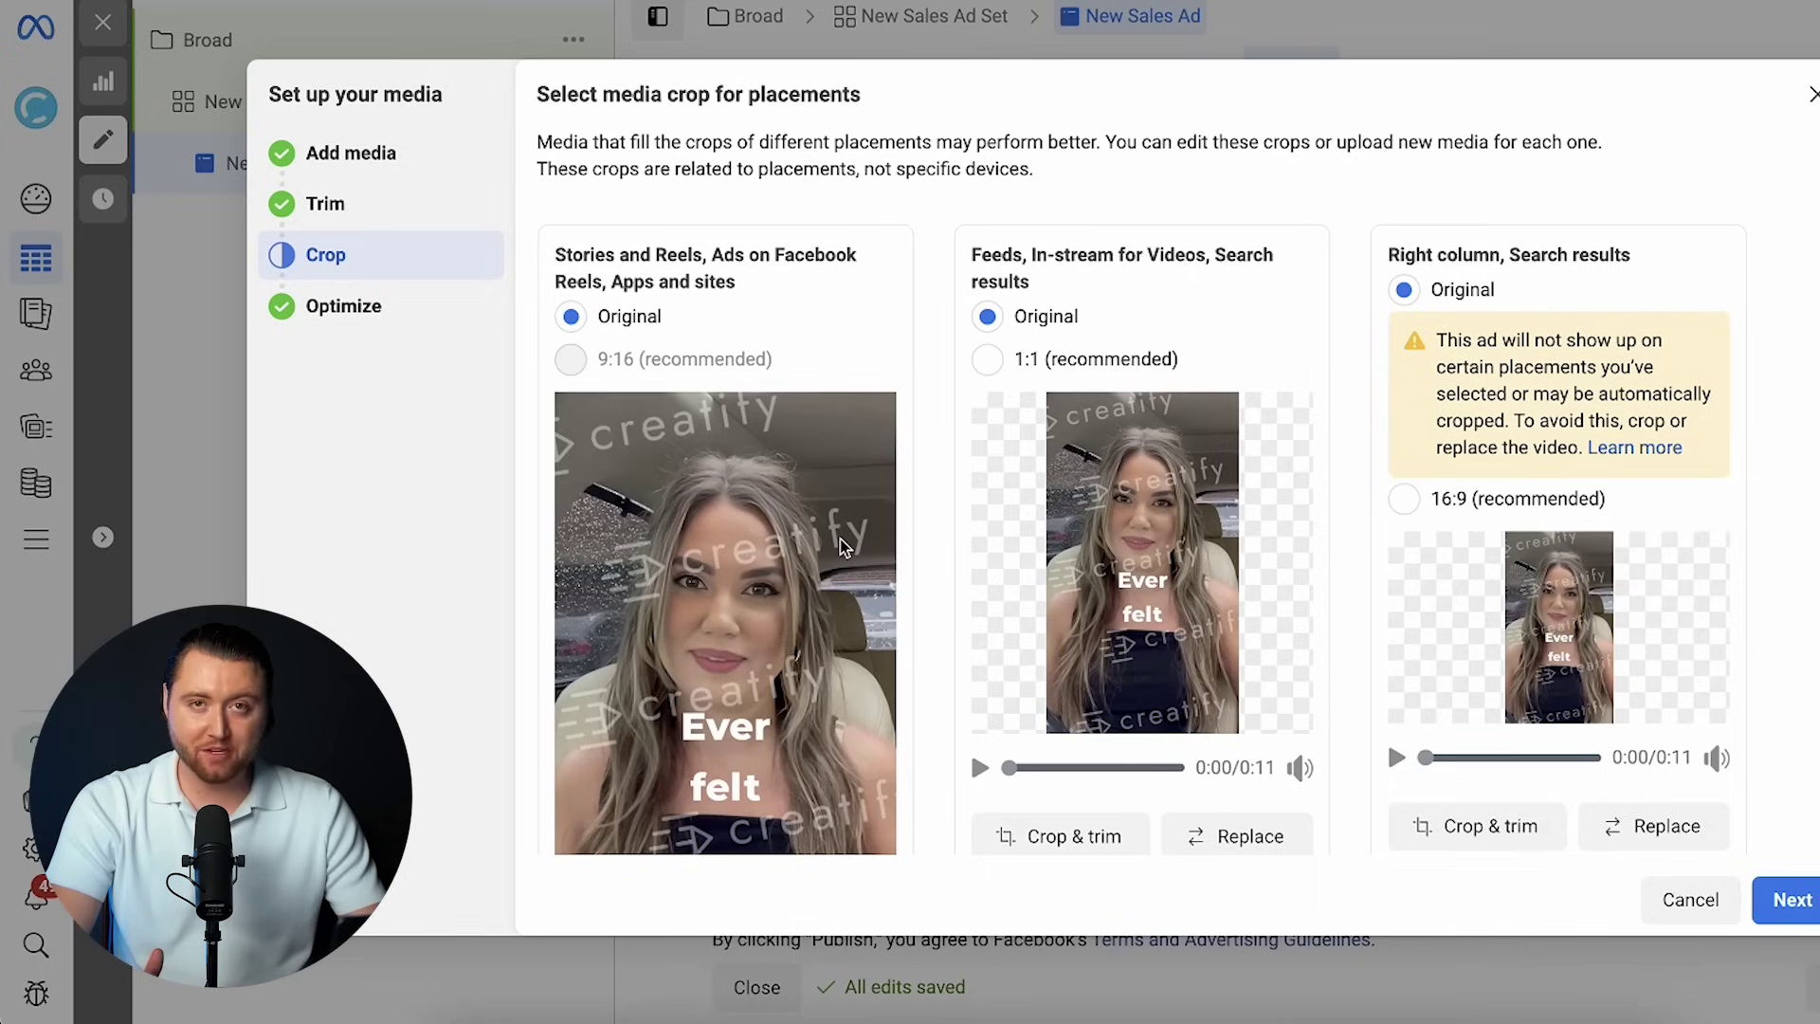
left_click(1789, 900)
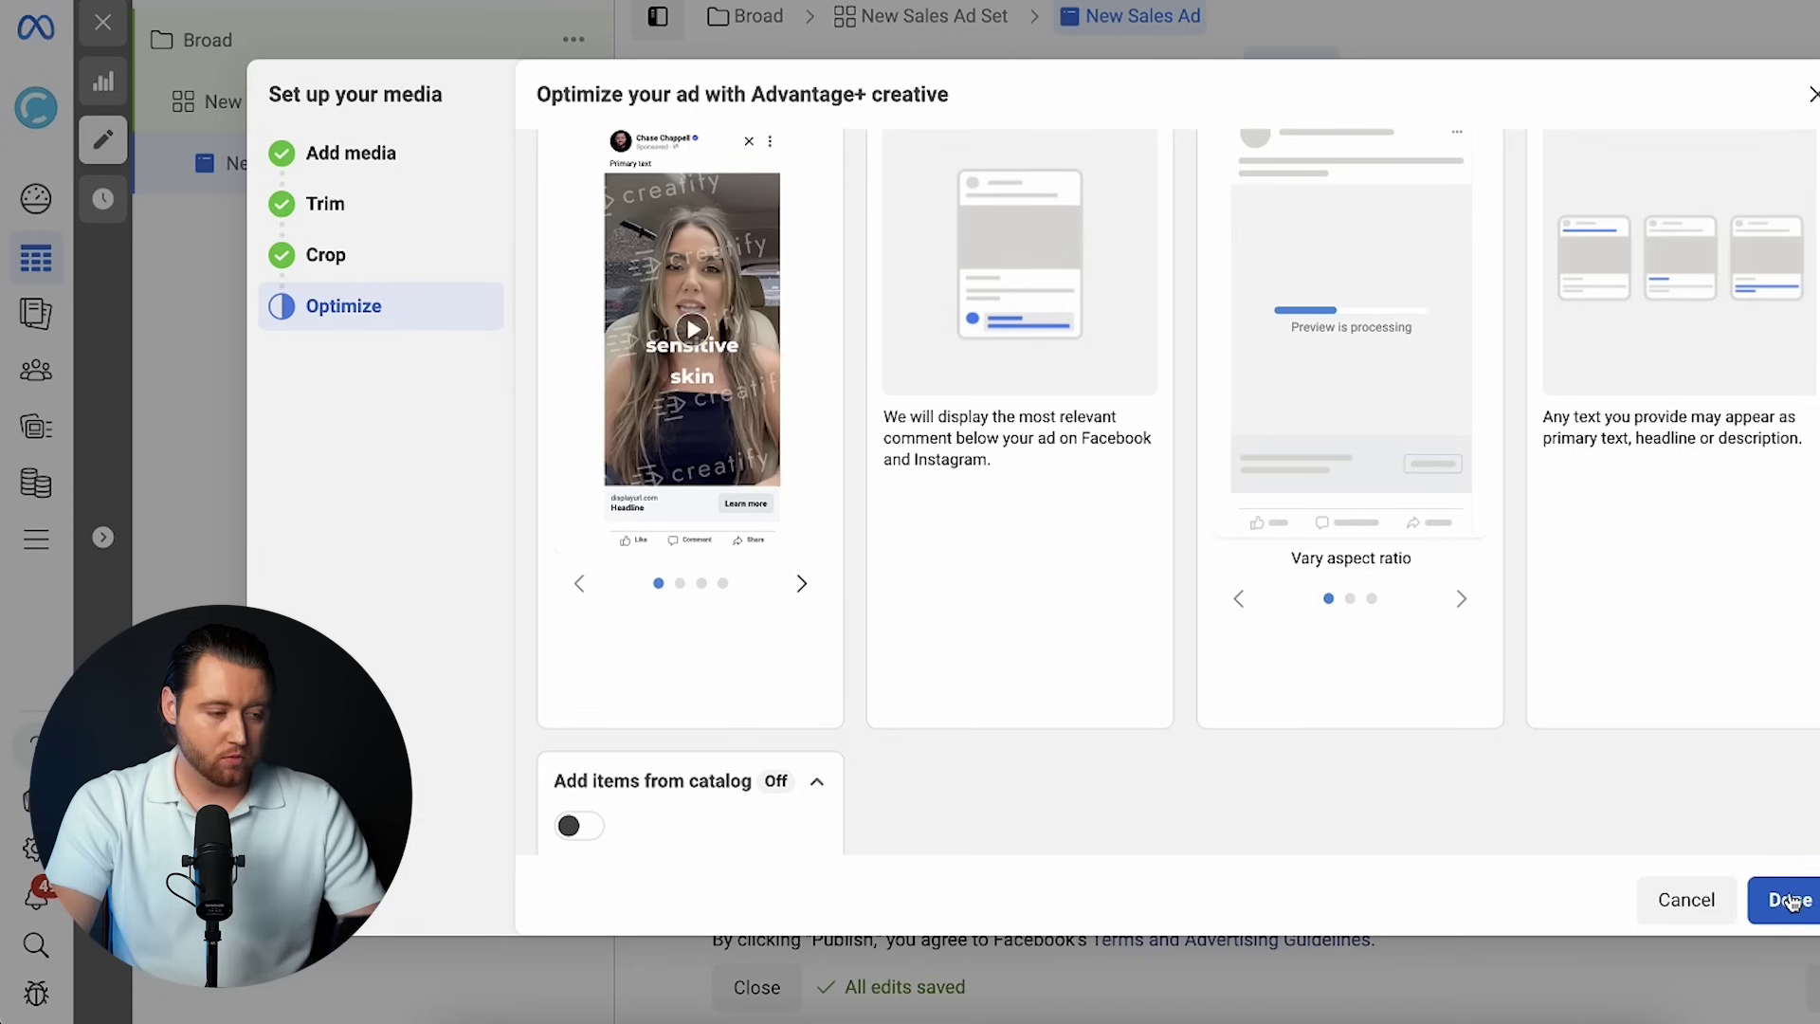
left_click(1777, 900)
scroll(991, 710, "down", 5)
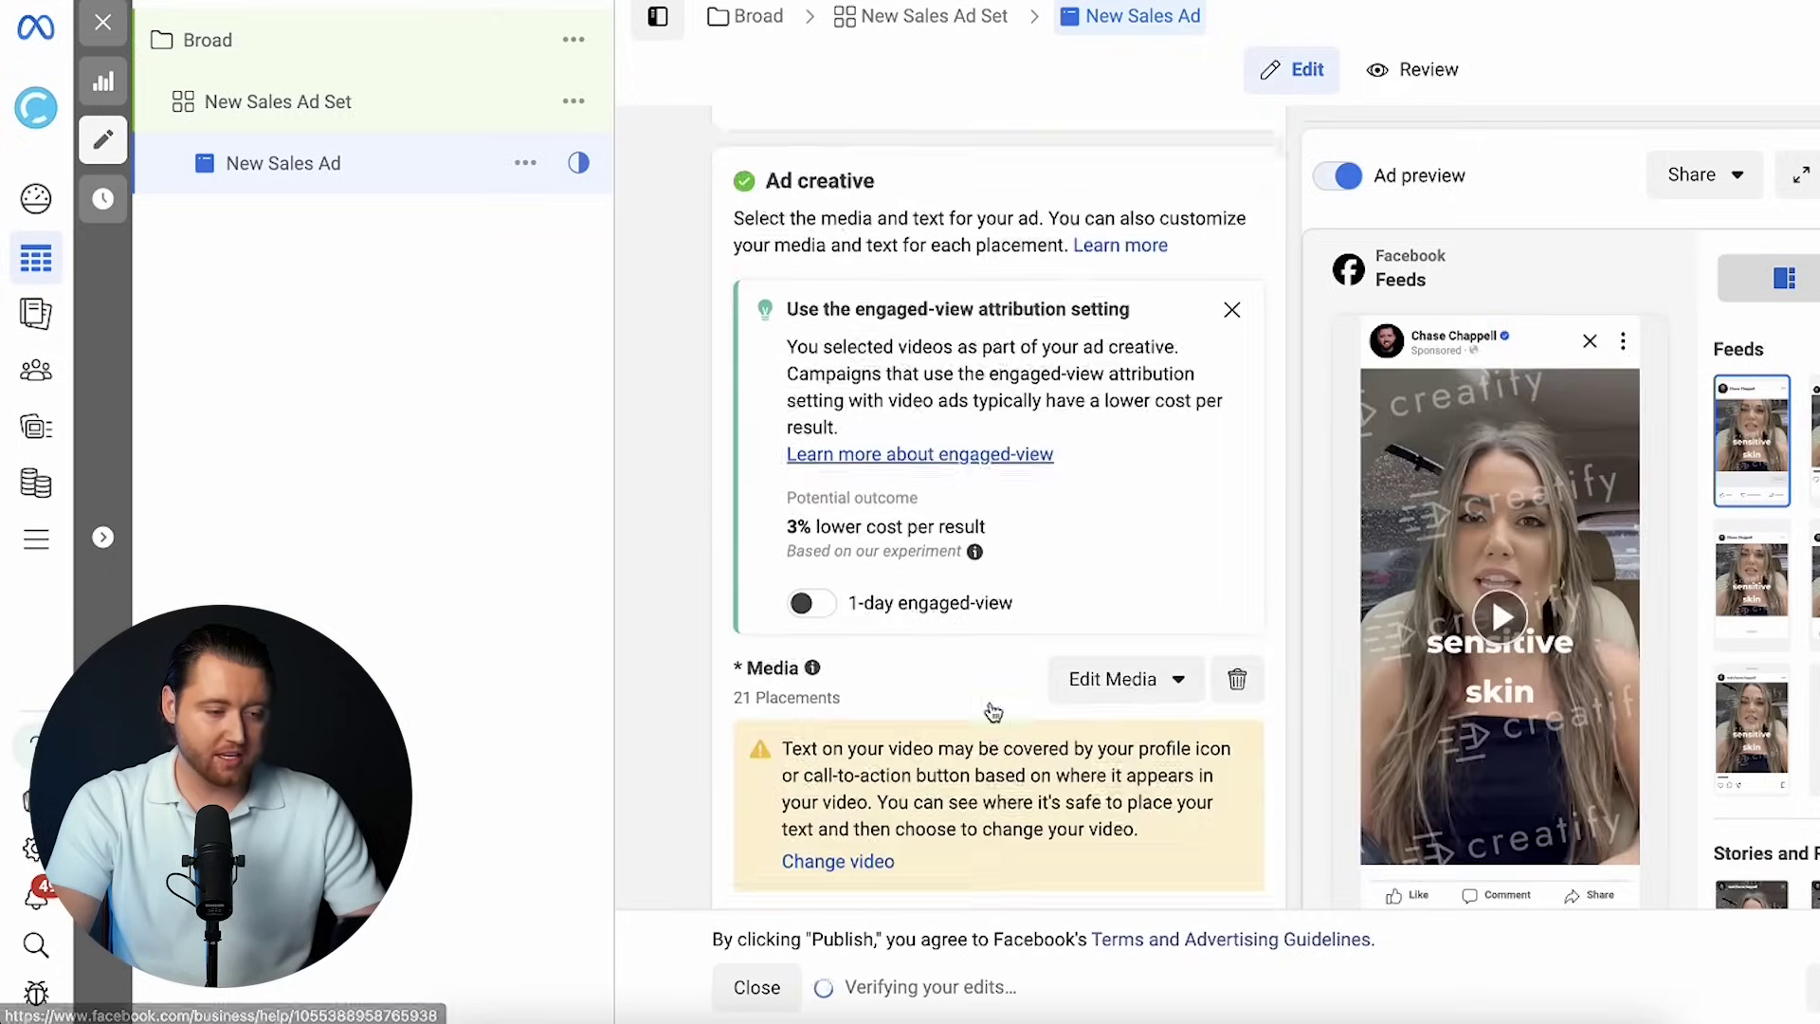
scroll(991, 711, "down", 5)
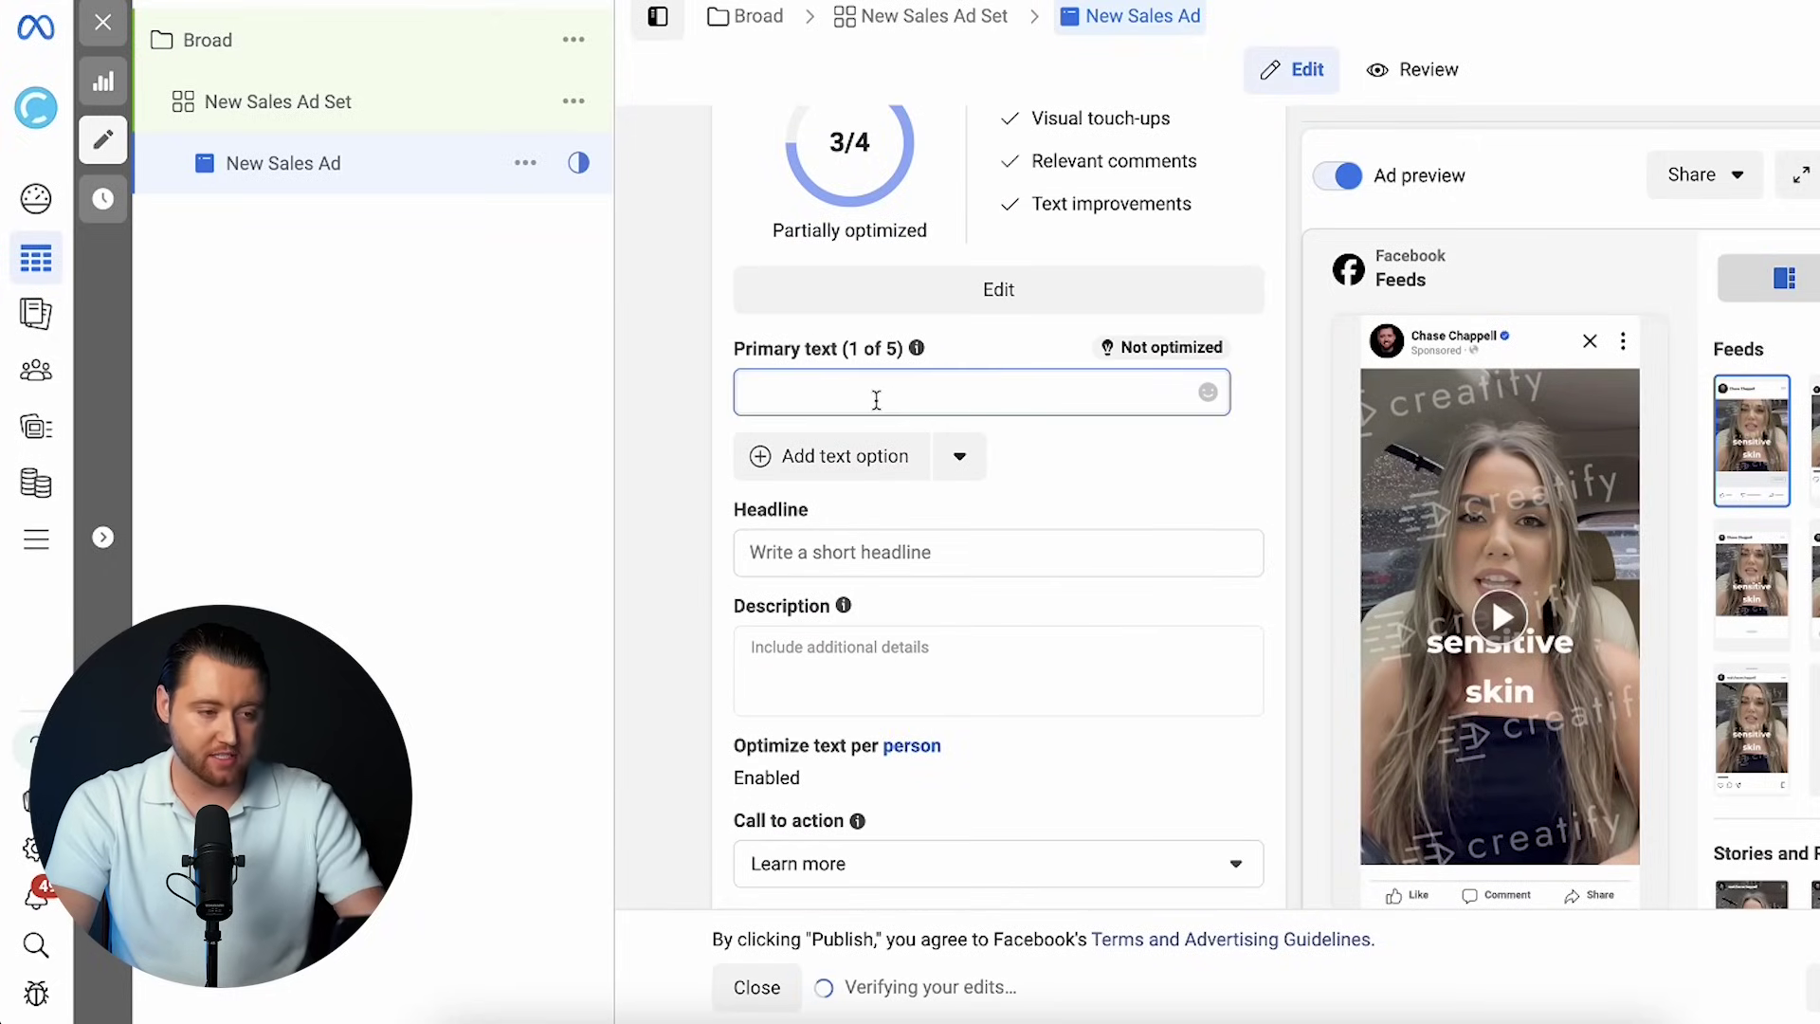
- Paste the ChatGPT copy as primary text, add the Mocktail Wash headline, Shop now action and product page link
type("🌟 Indulge Your Vulva with The Mocktail 🌟  Hey ladies! Ready to give your vulva the VIP treatment it deserves? Say goodbye to harsh chemicals and hello to a refreshing cleanse with The Mocktail! 🍹  🌸 Designed for sensitive skin, our unscented formula is like a breath of fresh air for your most delicate parts. No more worrying about irritation or disruption to your vaginal flora and pH levels. The Mocktail is here to soothe and pamper.  ✨ And guess what? It's gynecologist-recommended! So you can trust that you're giving your body the care it needs.  Treat yourself to The Mocktail today and experience the difference! Your vulva will thank you. 💕  Click the link to get yours now! 🛍️")
scroll(1077, 755, "down", 3)
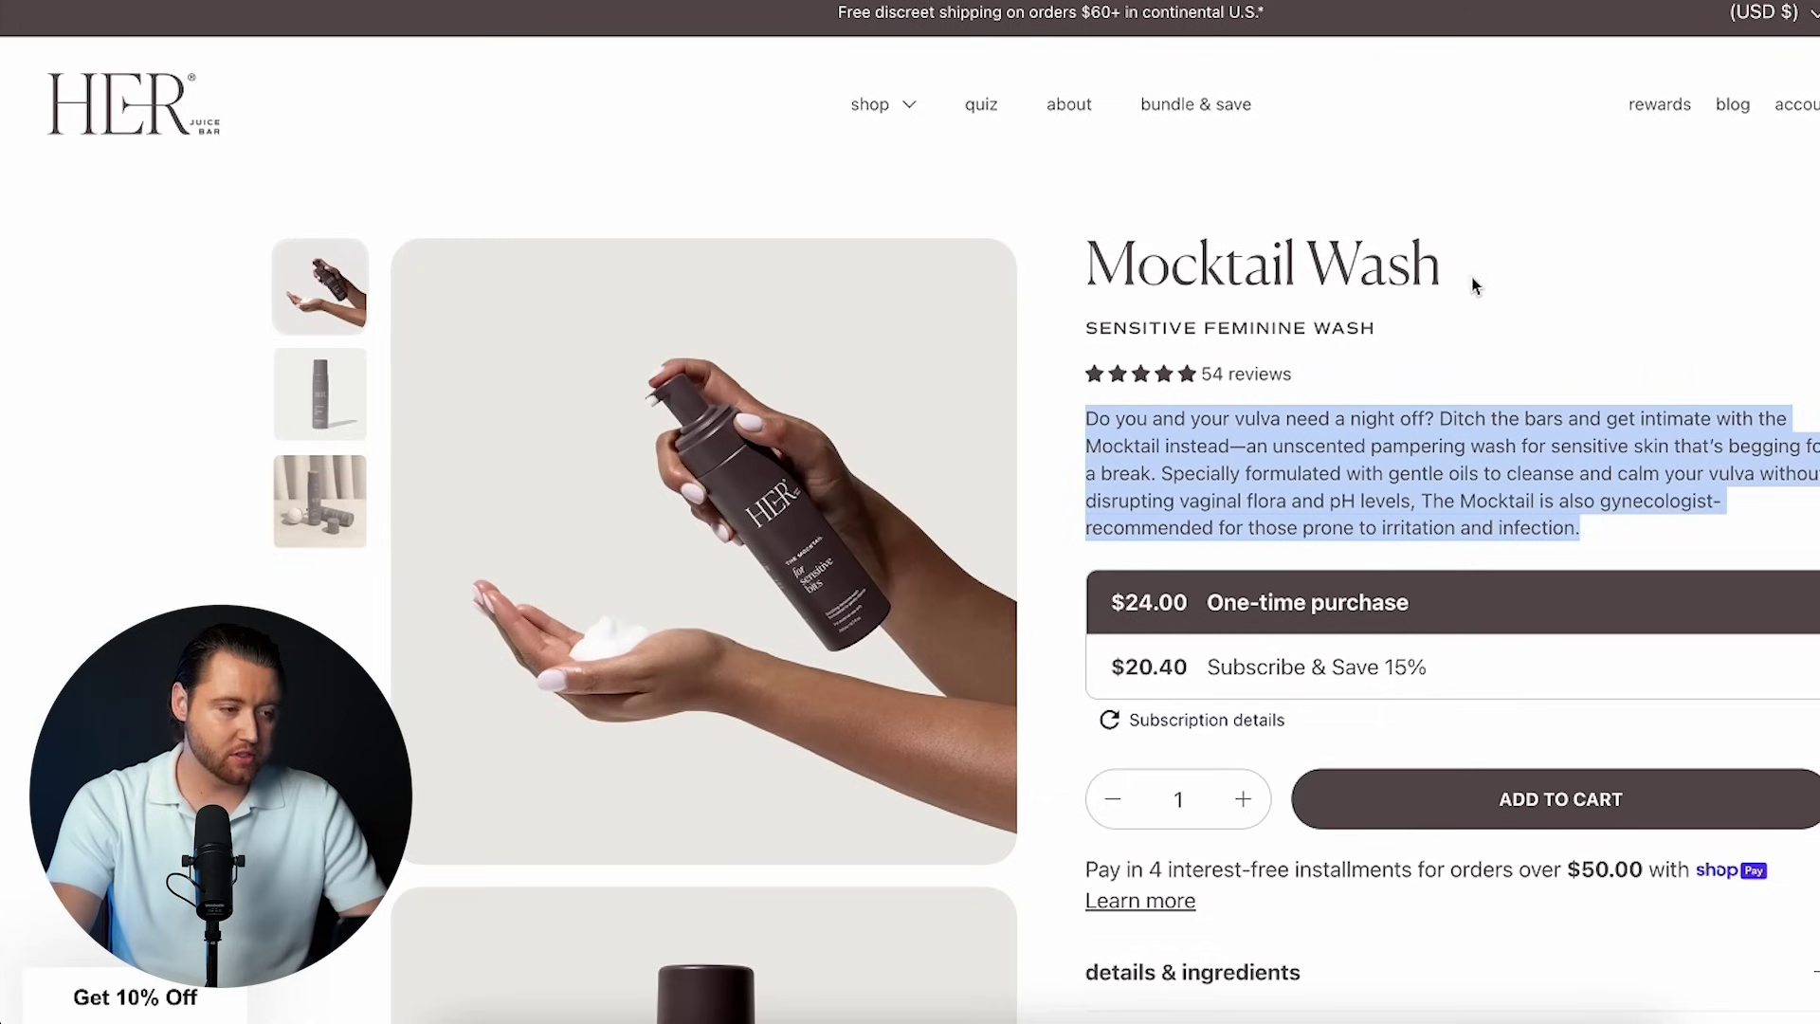
left_click_drag(1473, 286, 1108, 269)
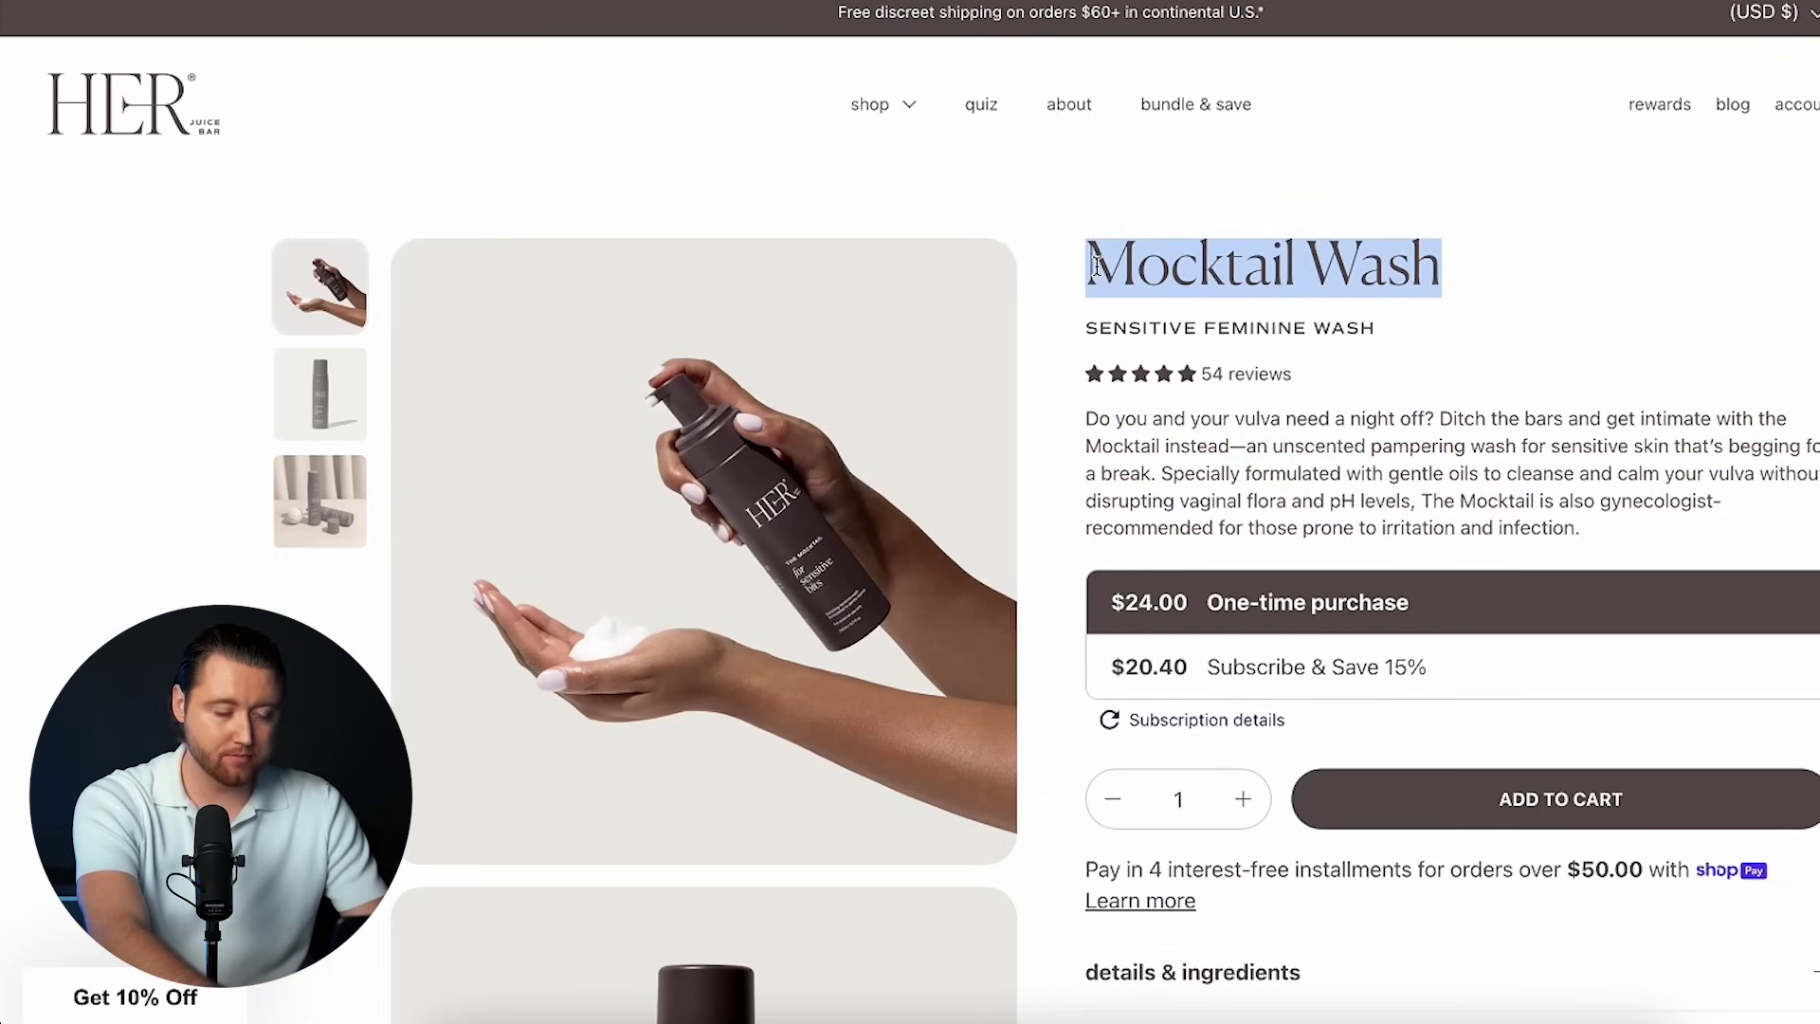
type("Free")
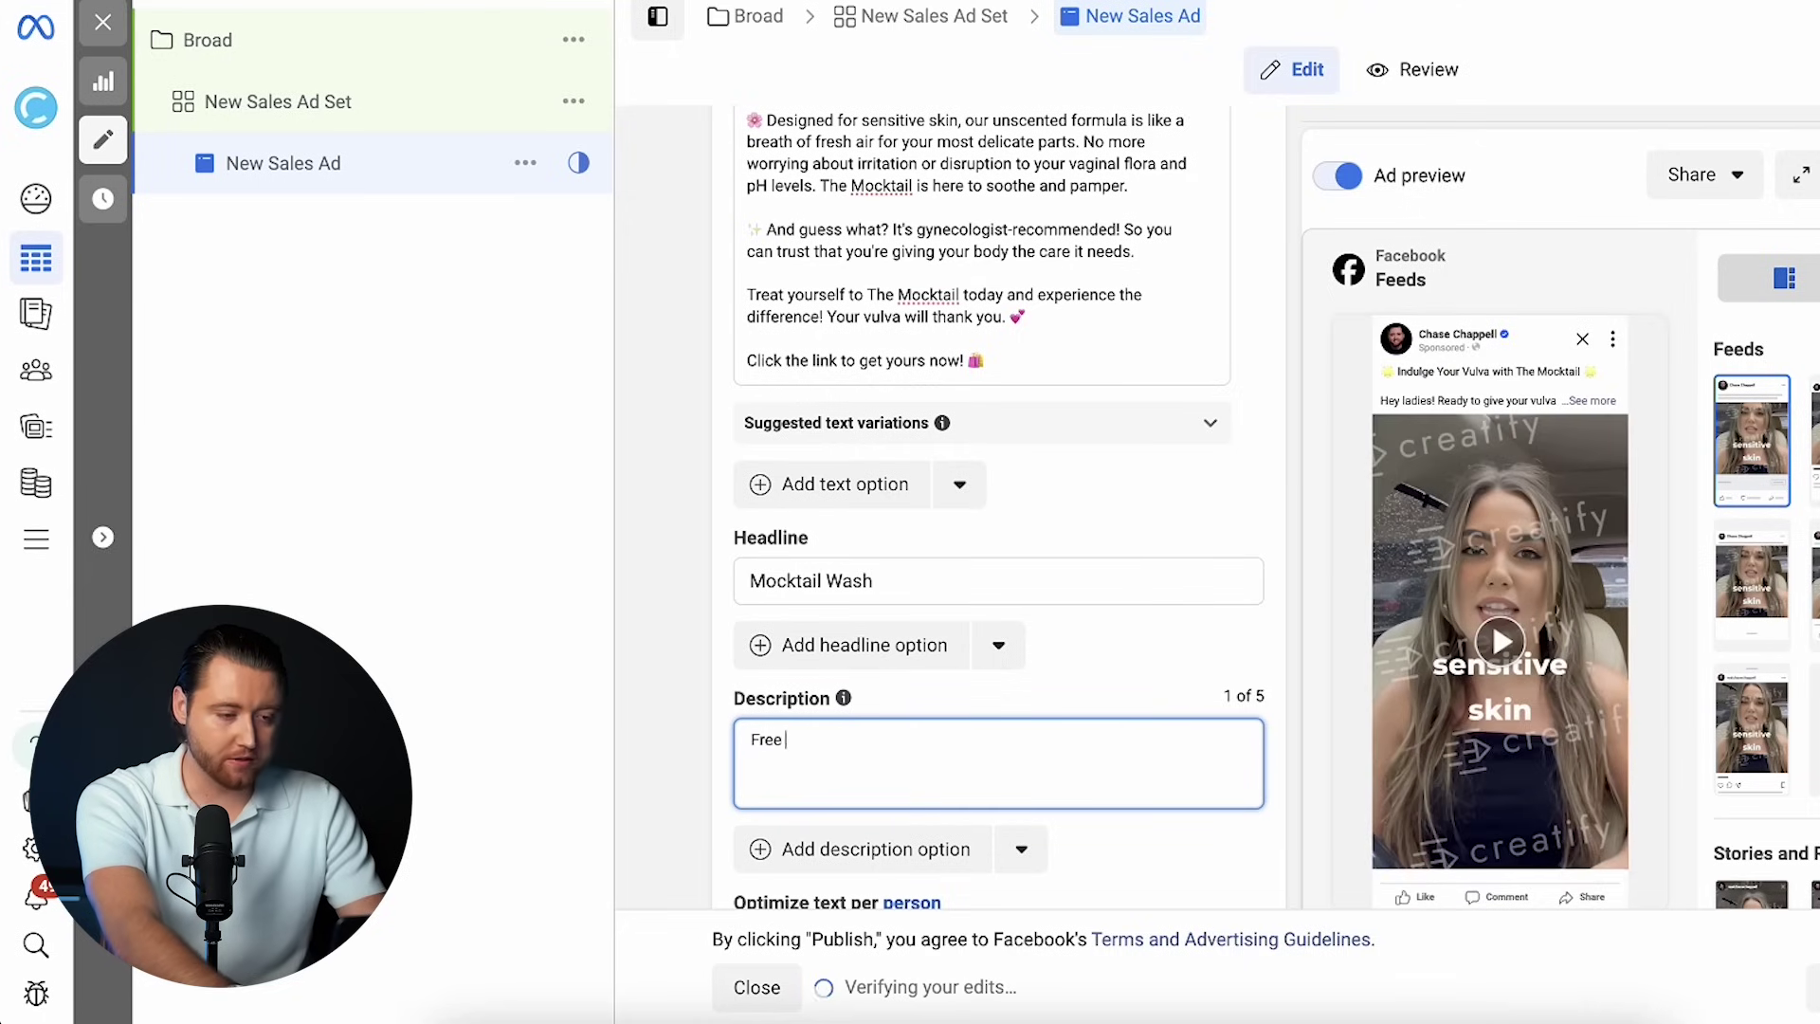
type(" Shipping")
scroll(1060, 785, "down", 3)
left_click(1047, 553)
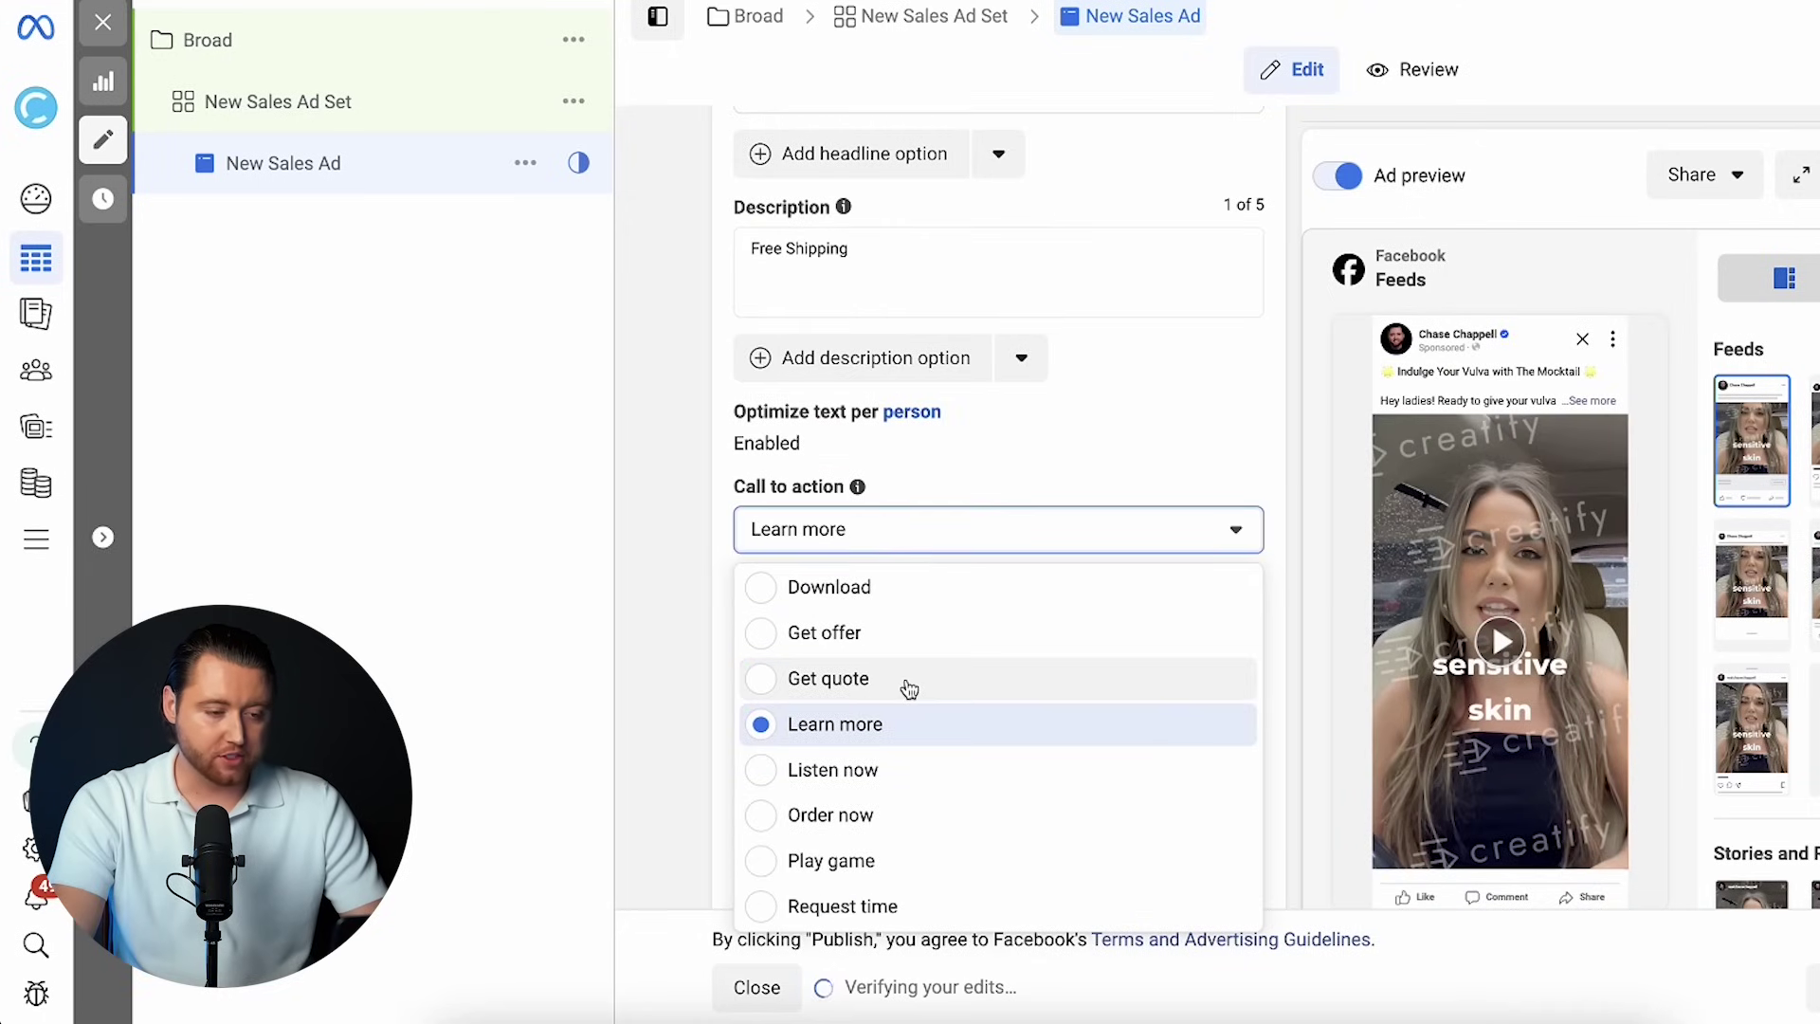
scroll(910, 668, "up", 3)
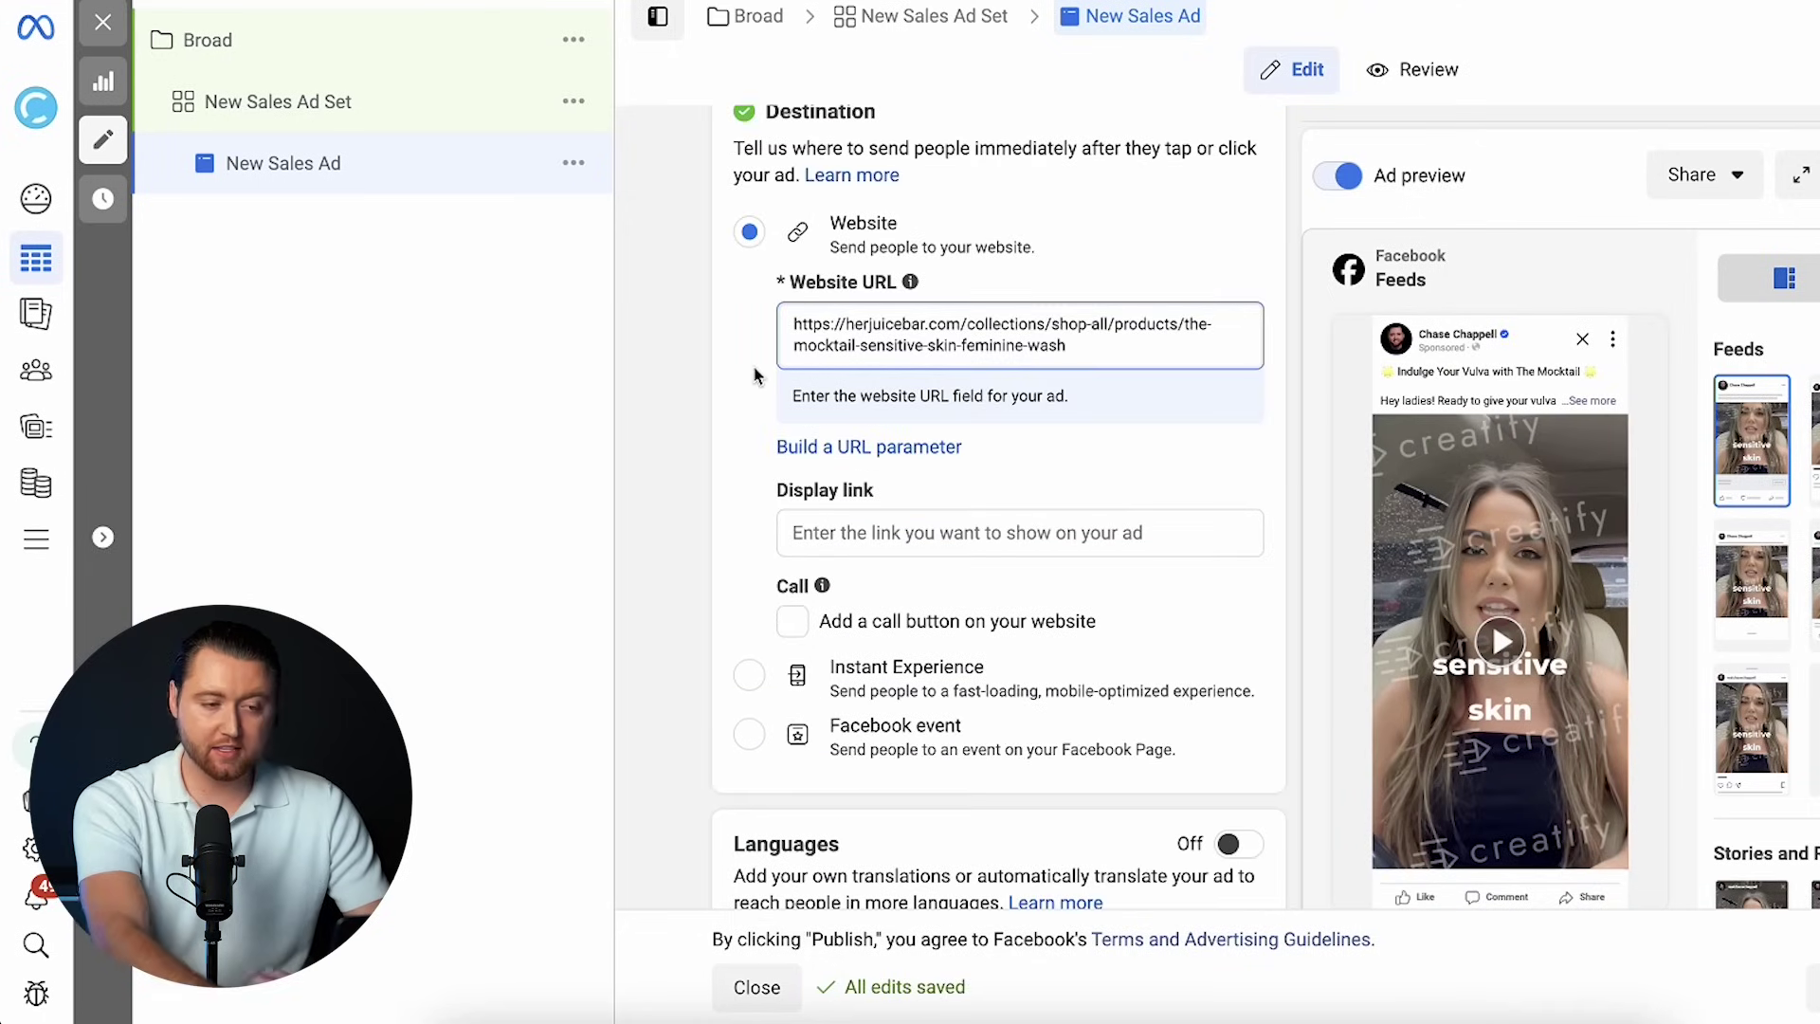
left_click(754, 374)
scroll(1619, 508, "up", 4)
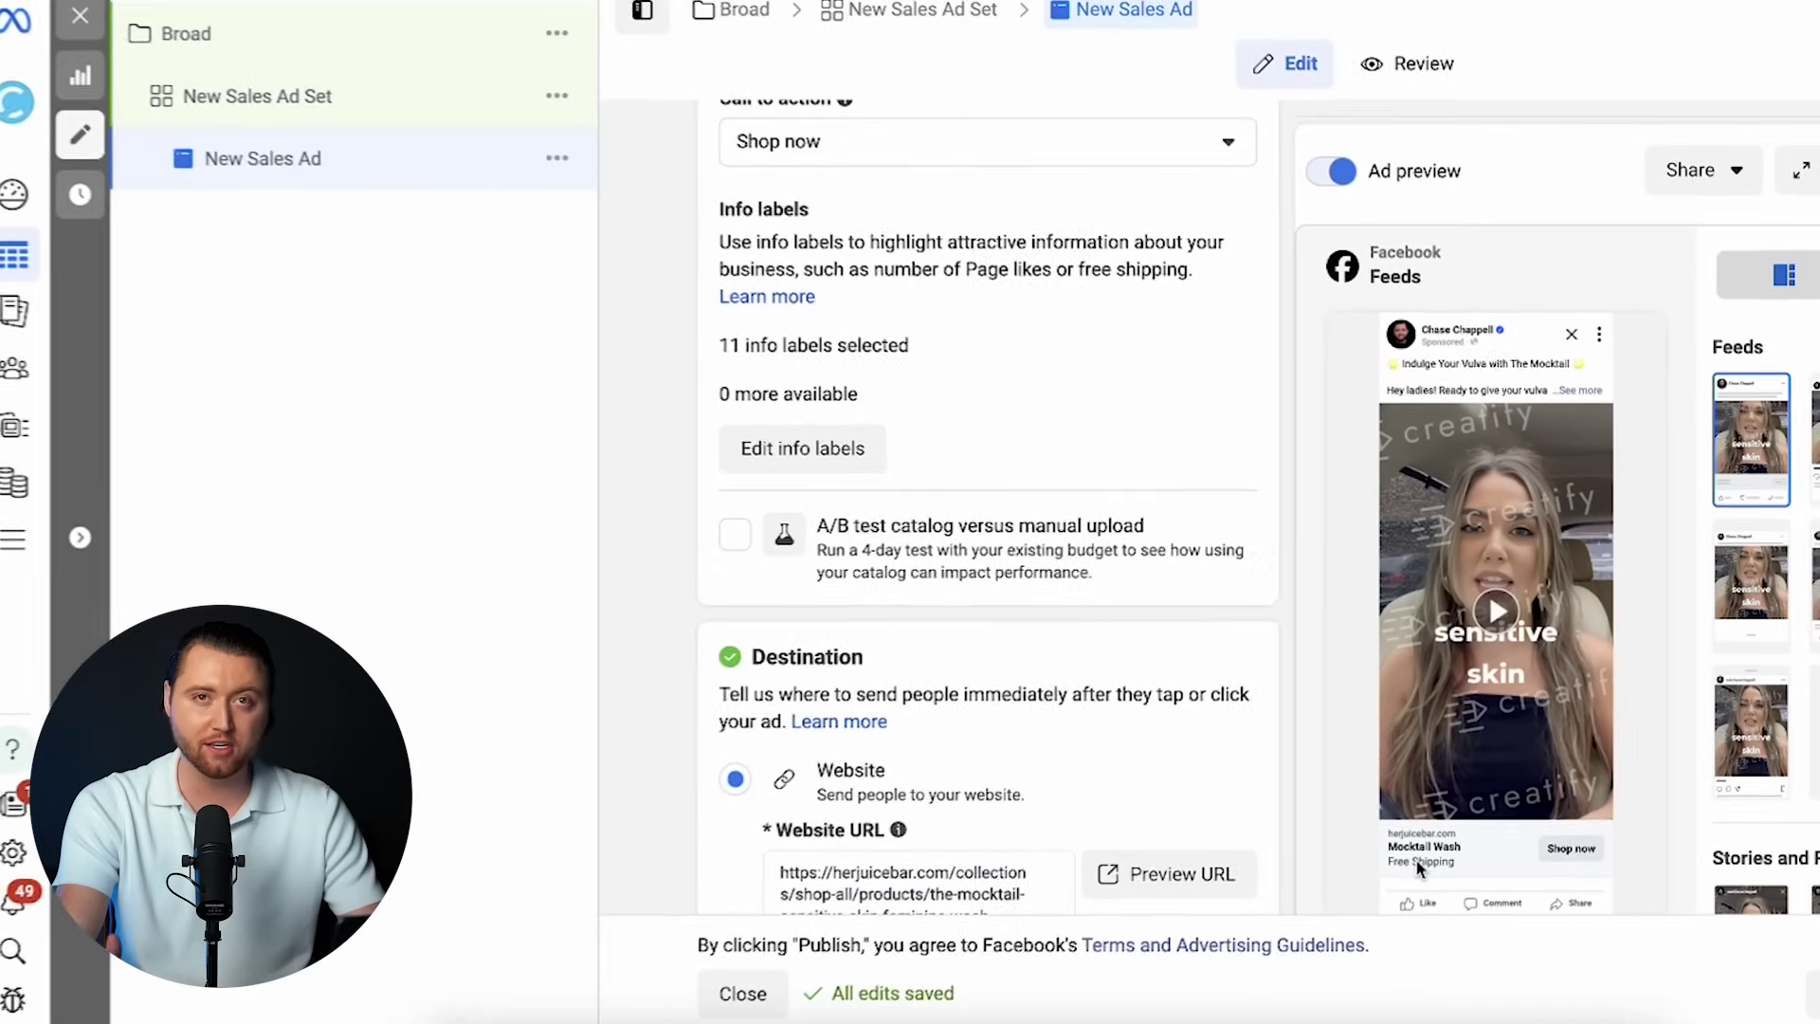
- Bring up the actions menu for the finished New Sales Ad in the sidebar
left_click(574, 163)
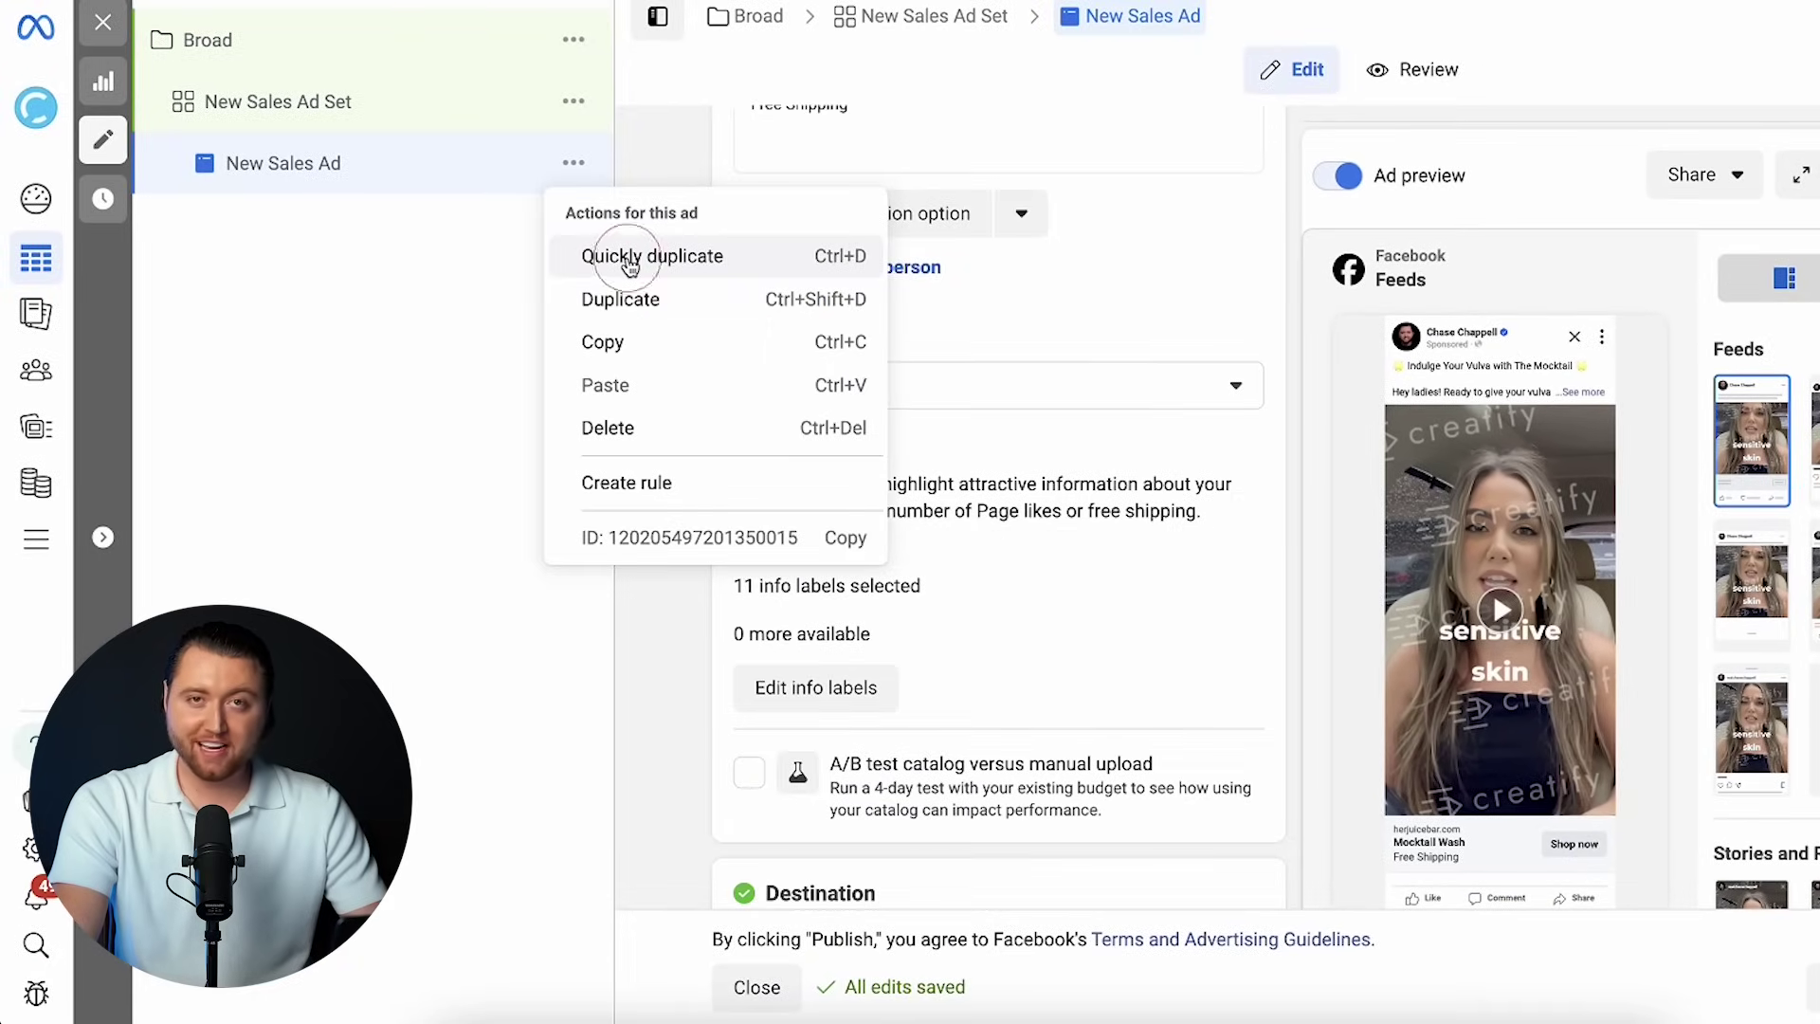
- Quickly duplicate the ad and swap its video for the Marble-Photoroom (1).jpg product photo
left_click(630, 265)
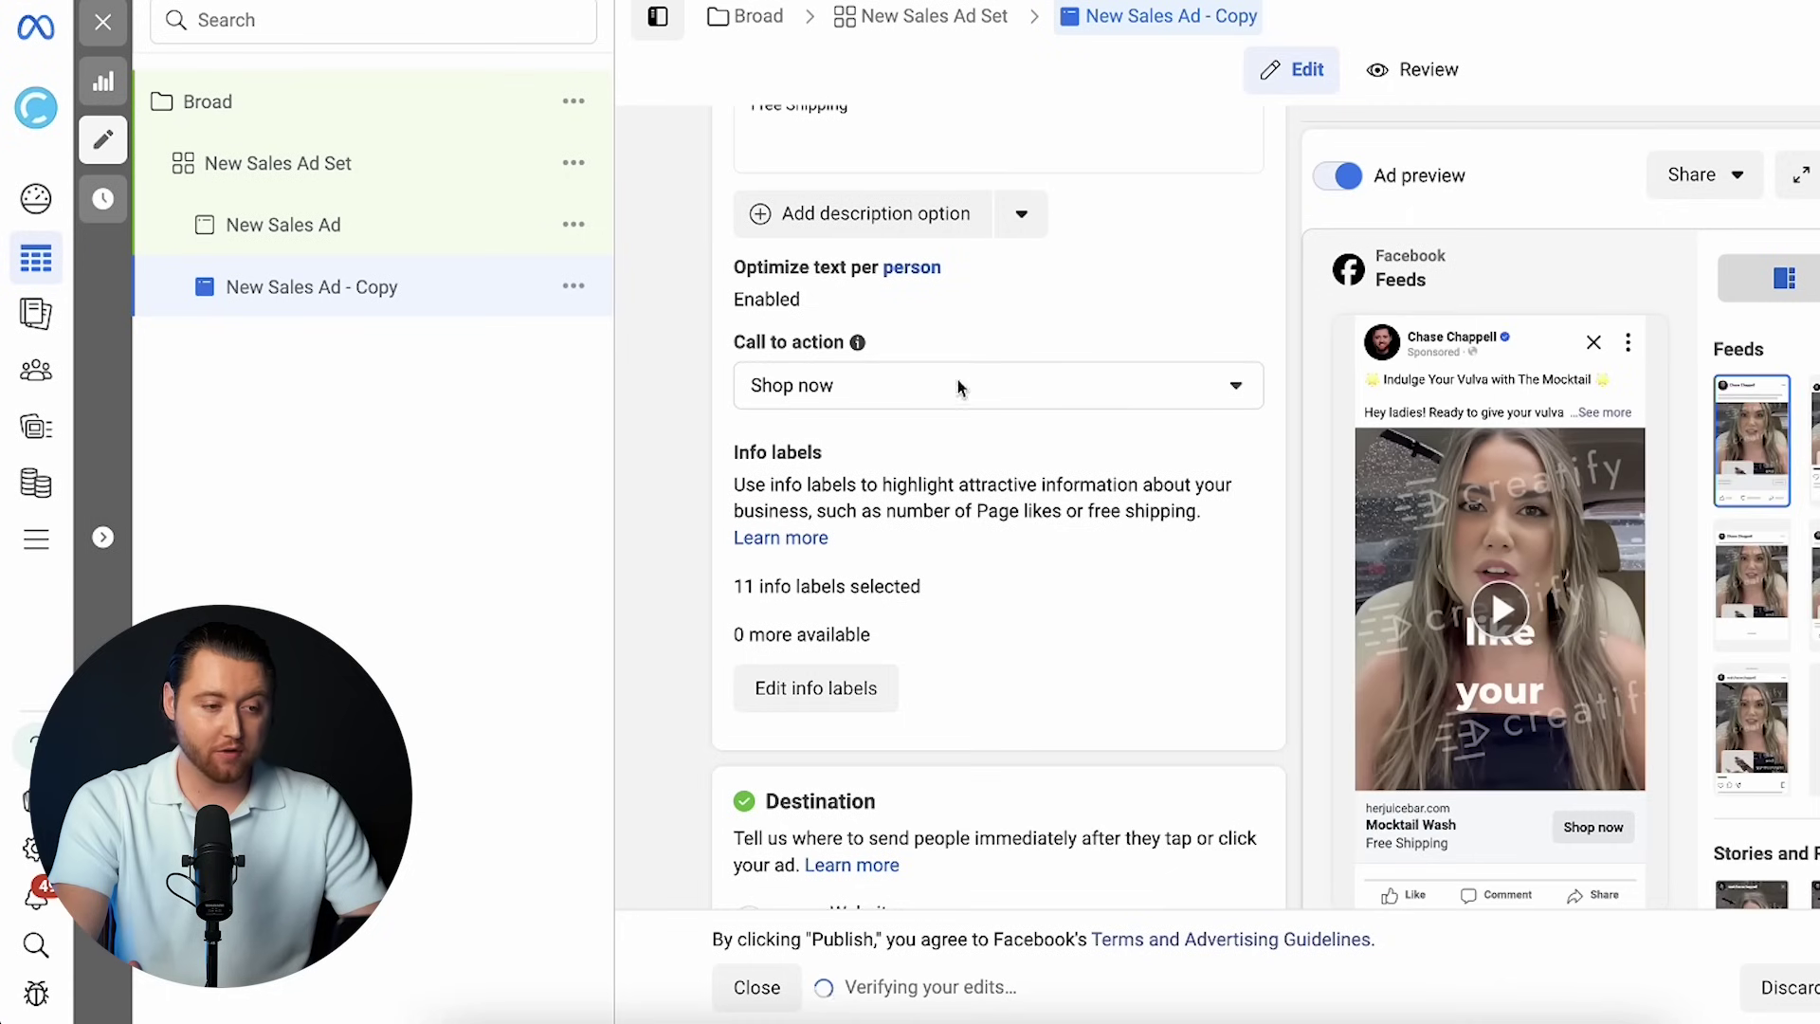
scroll(959, 386, "up", 3)
scroll(962, 370, "up", 3)
scroll(965, 373, "up", 3)
scroll(965, 375, "down", 4)
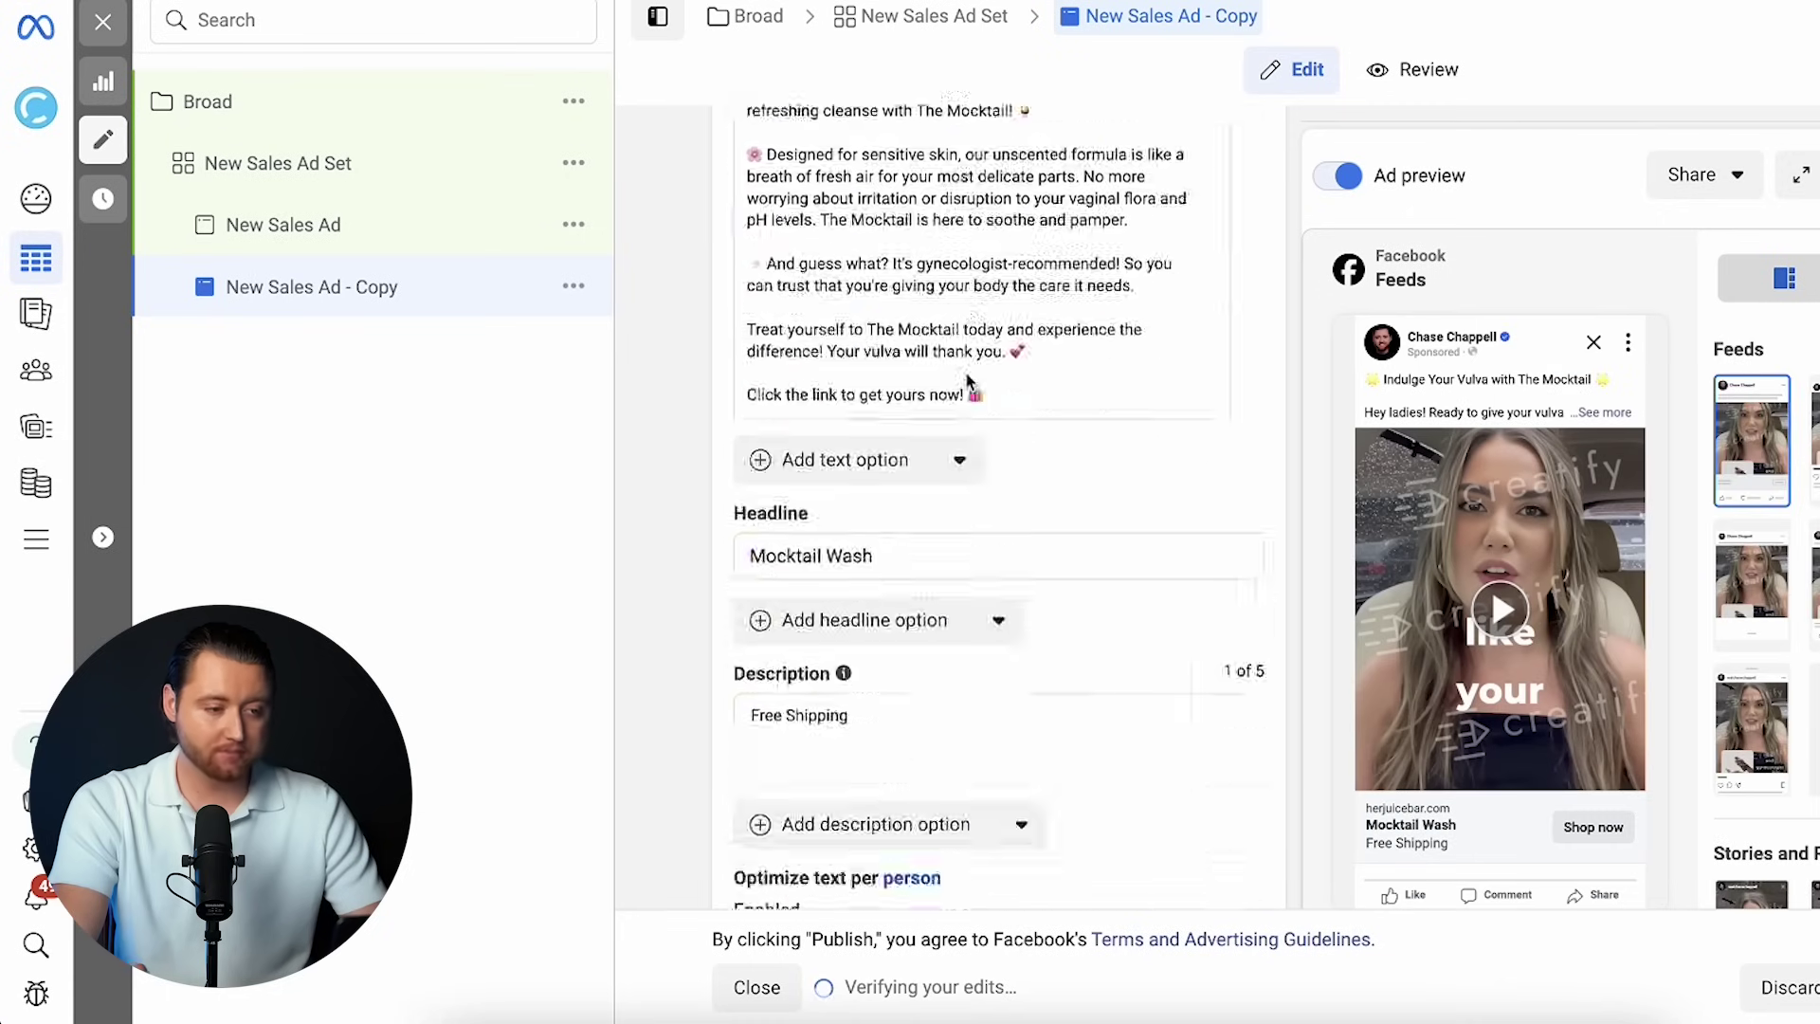
scroll(967, 381, "up", 10)
scroll(1281, 348, "up", 2)
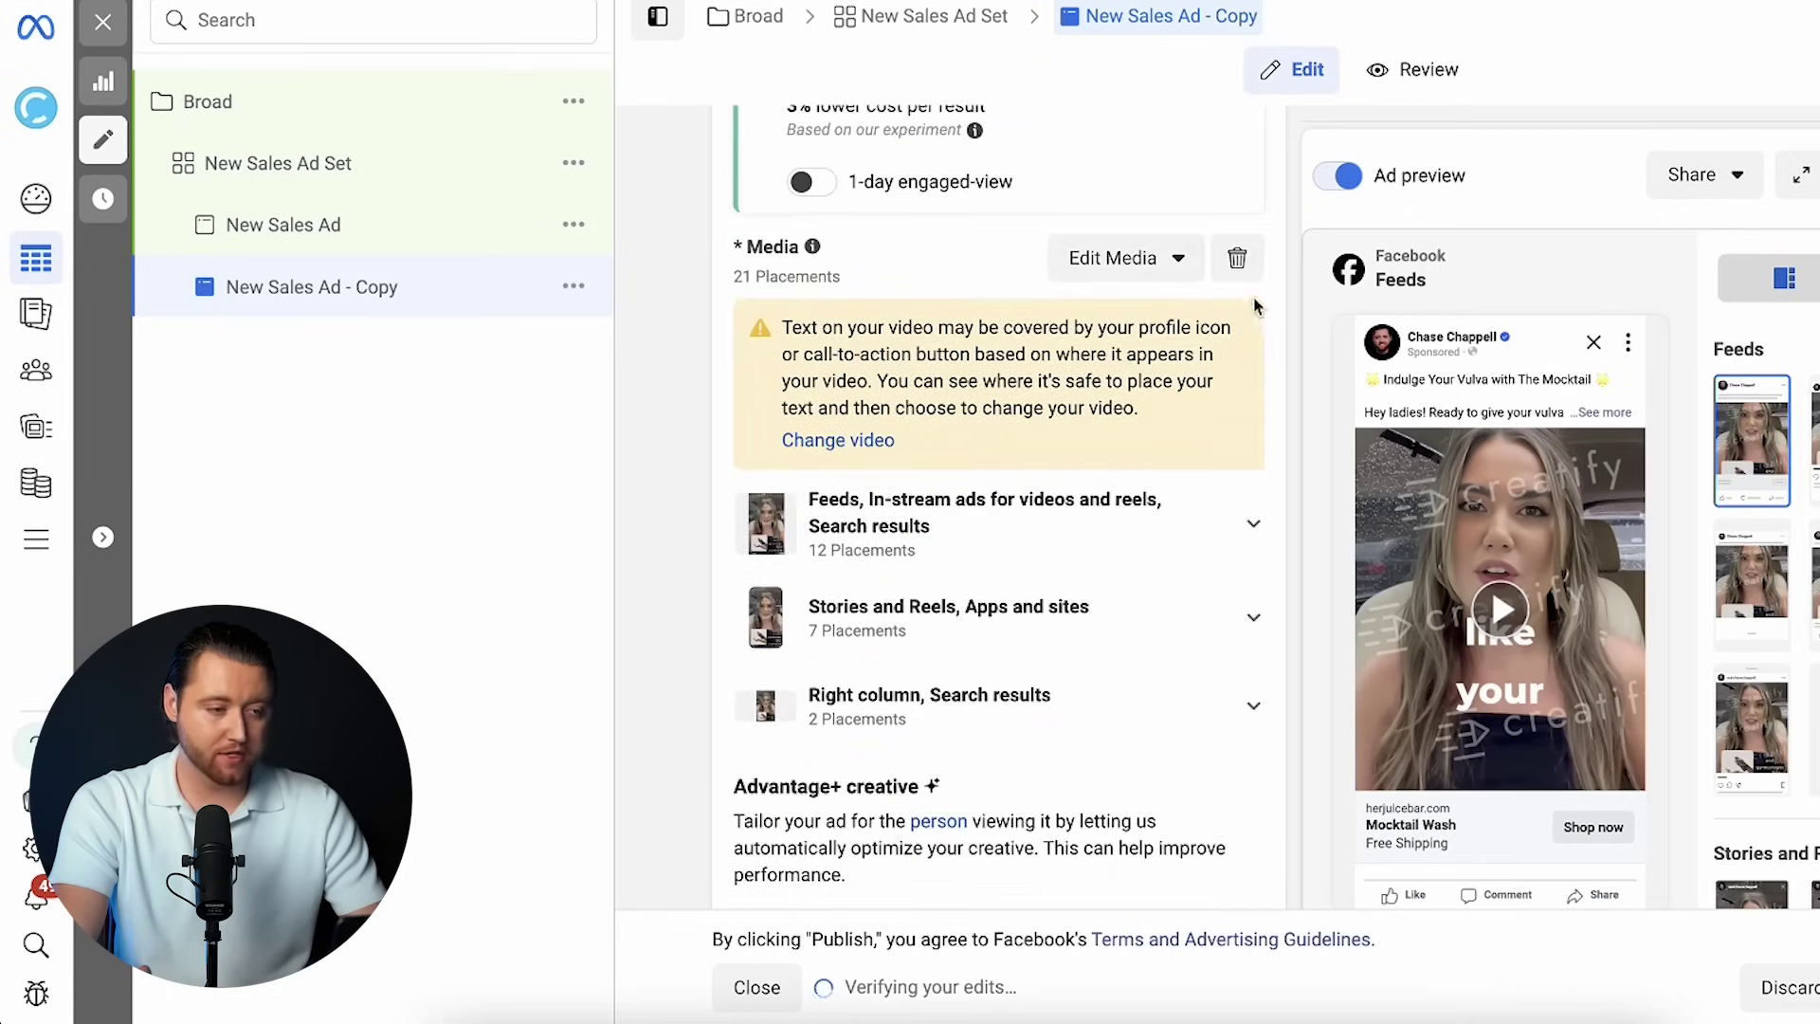
left_click(1231, 253)
left_click(822, 292)
left_click(833, 348)
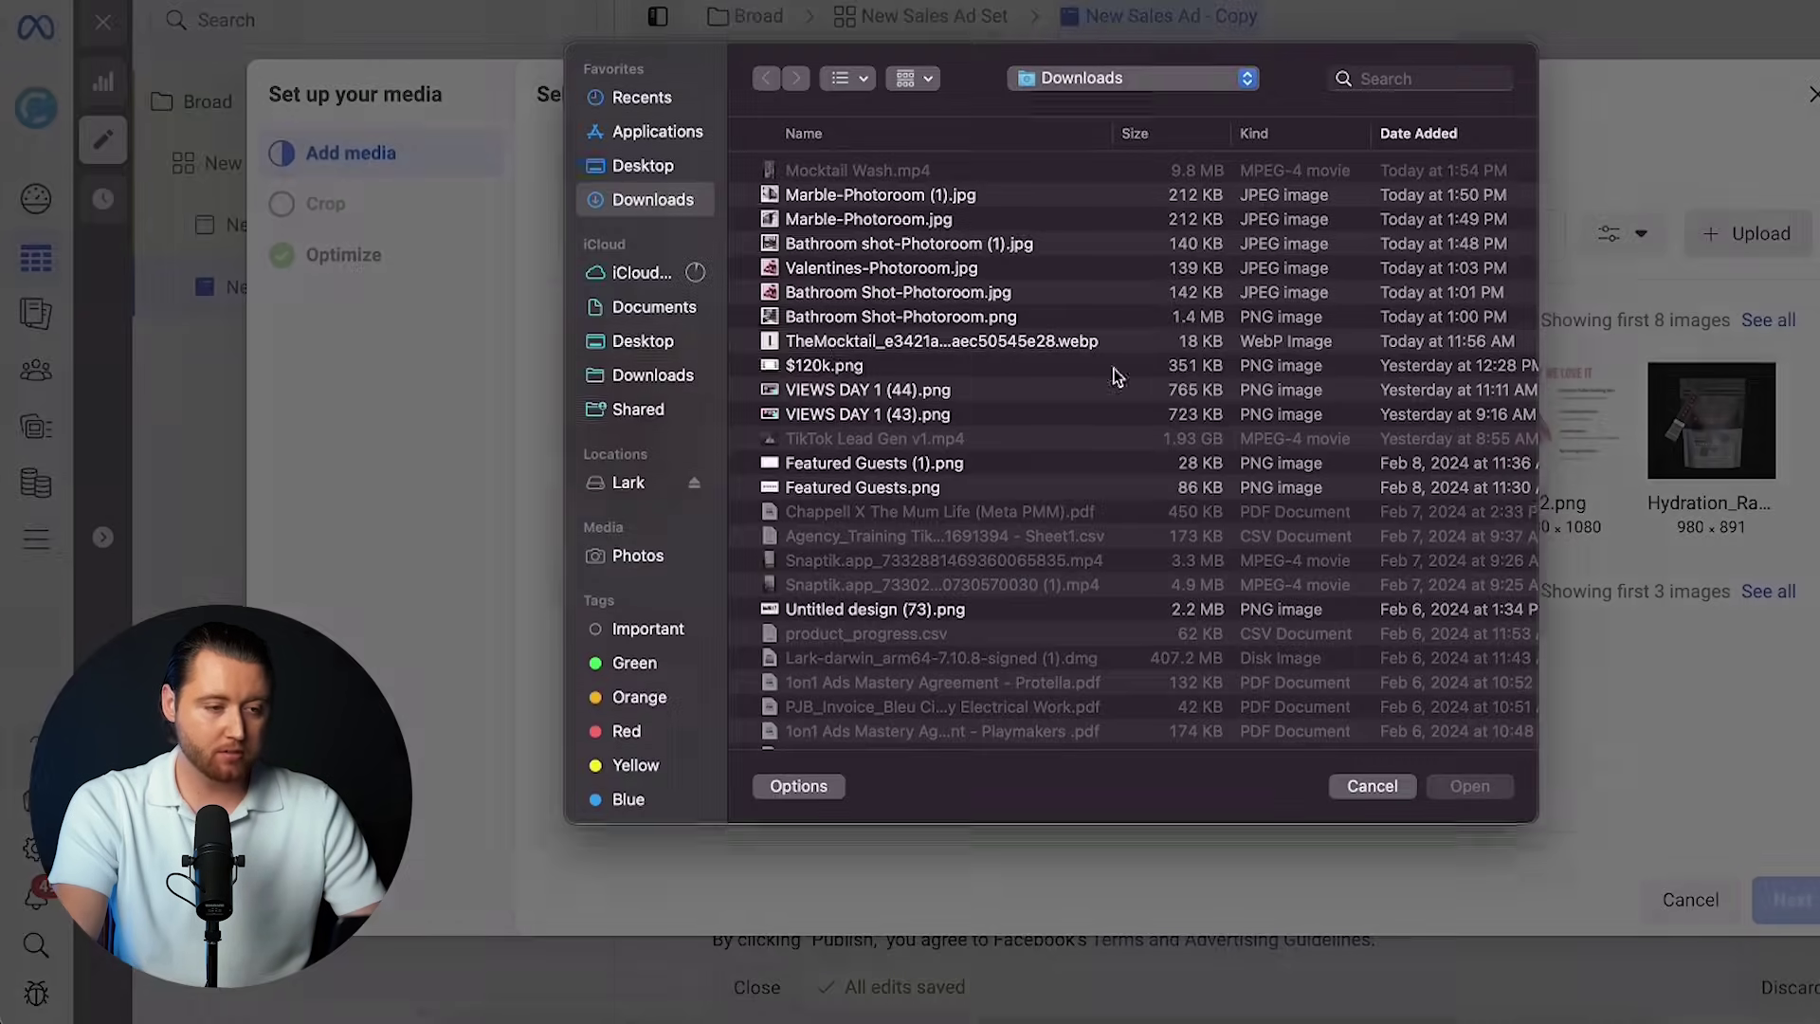
left_click(898, 199)
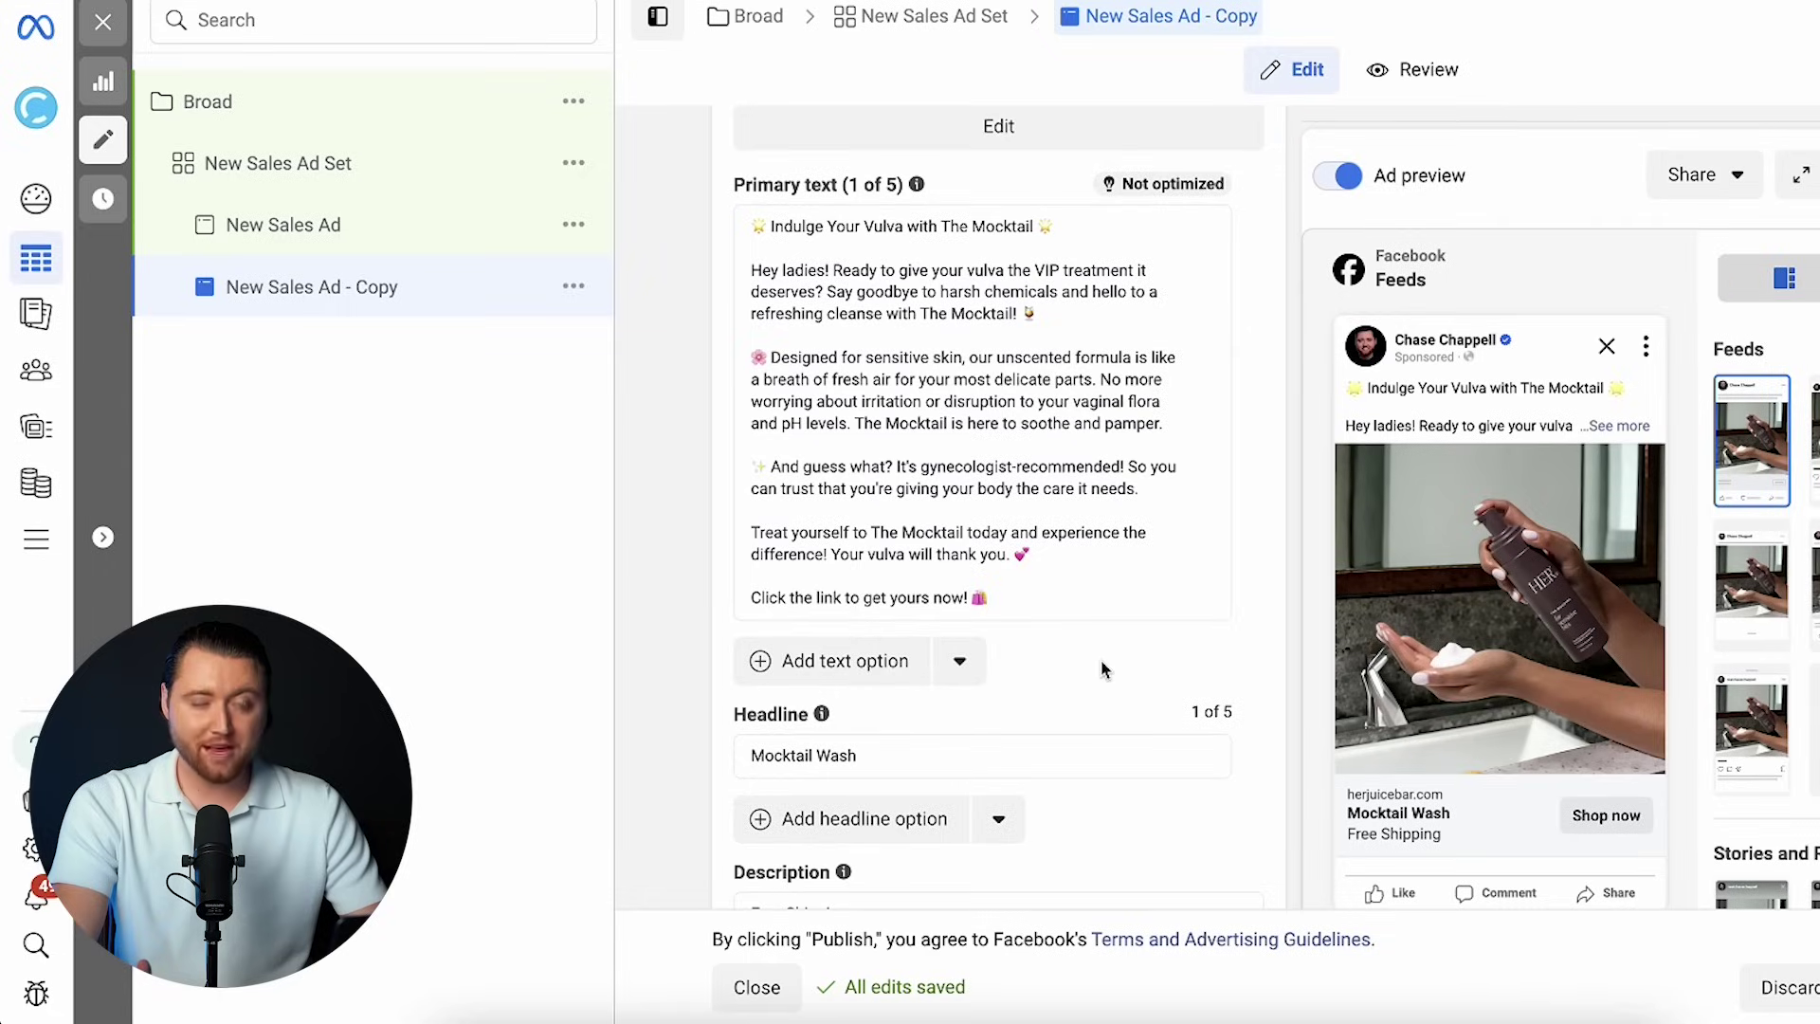